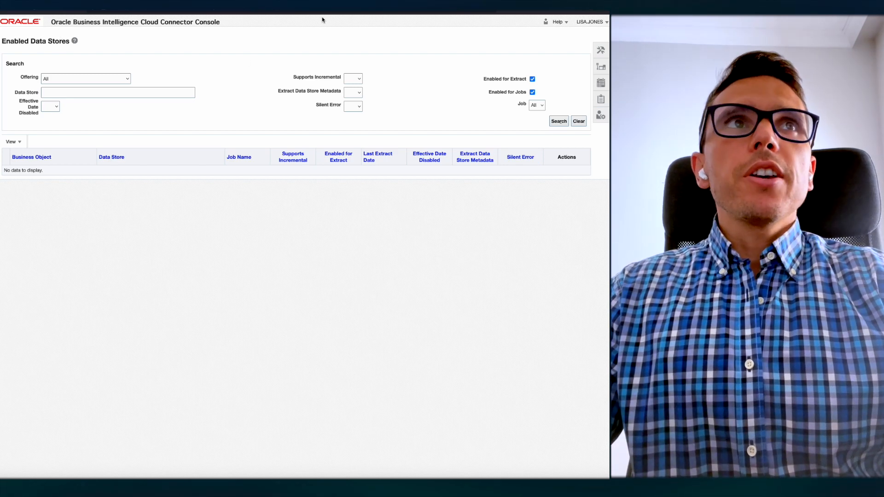
# Step: Open the external storage configuration and start adding a new OCI Object Storage connection
pyautogui.click(602, 68)
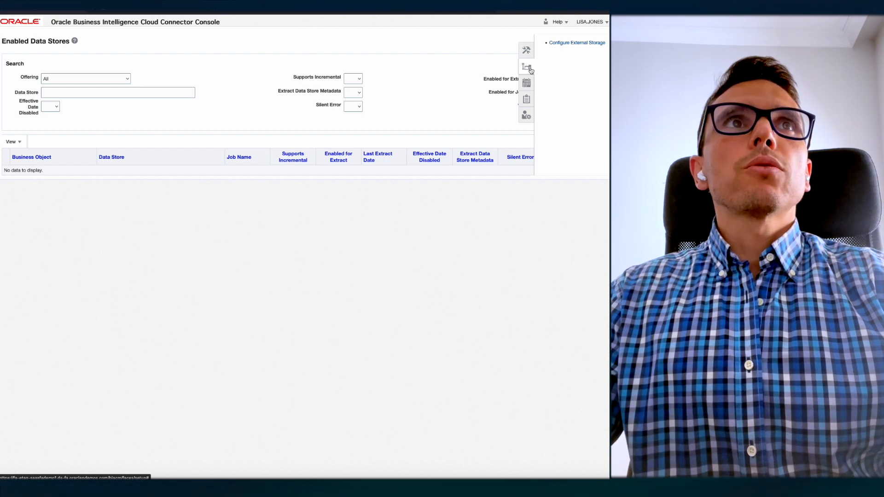
pyautogui.click(573, 43)
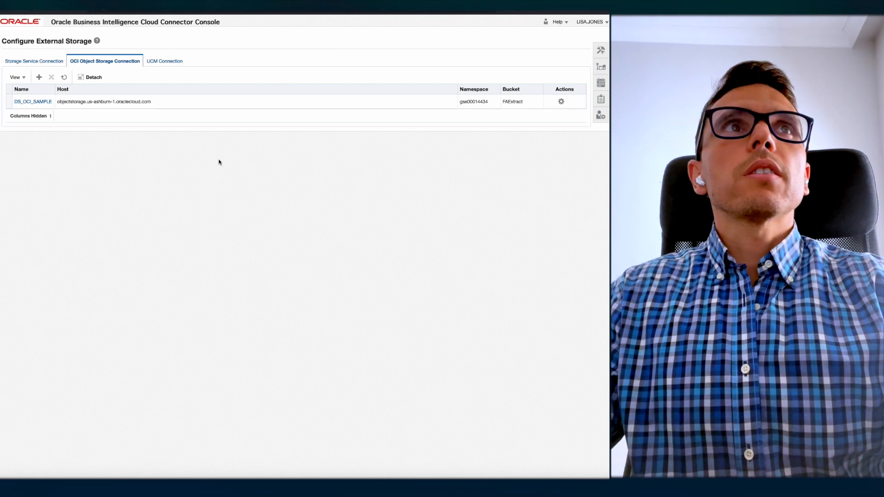
pyautogui.click(40, 78)
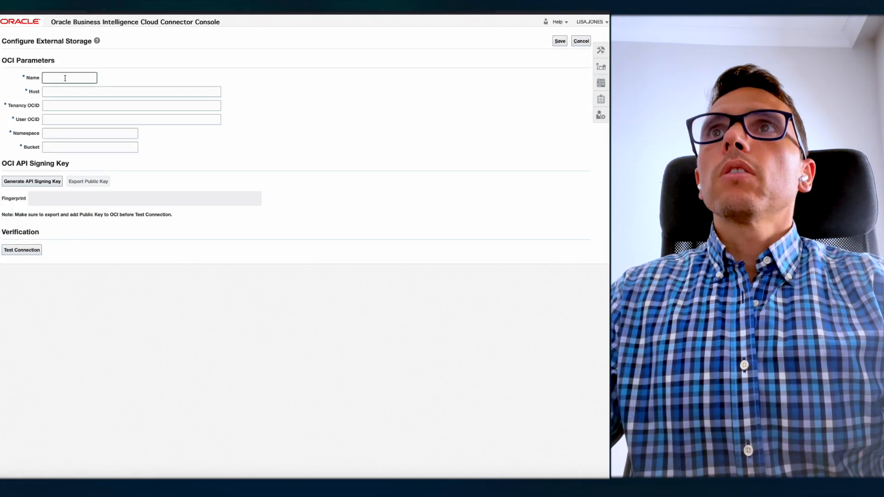
# Step: Name the new OCI Object Storage connection BICC
pyautogui.click(65, 79)
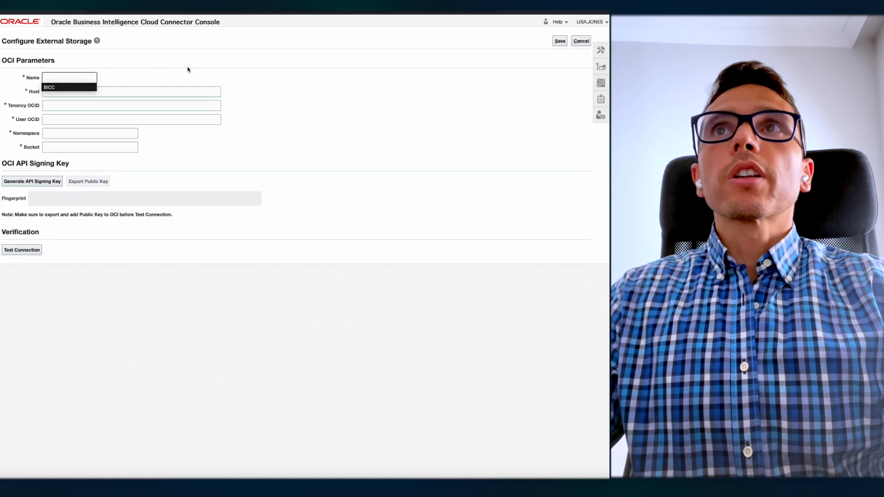
pyautogui.click(197, 65)
pyautogui.click(63, 77)
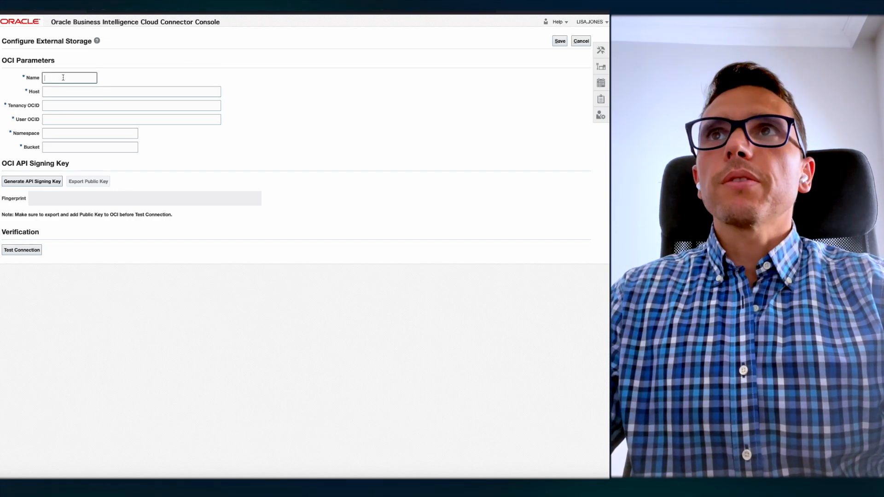
pyautogui.click(63, 77)
pyautogui.click(59, 87)
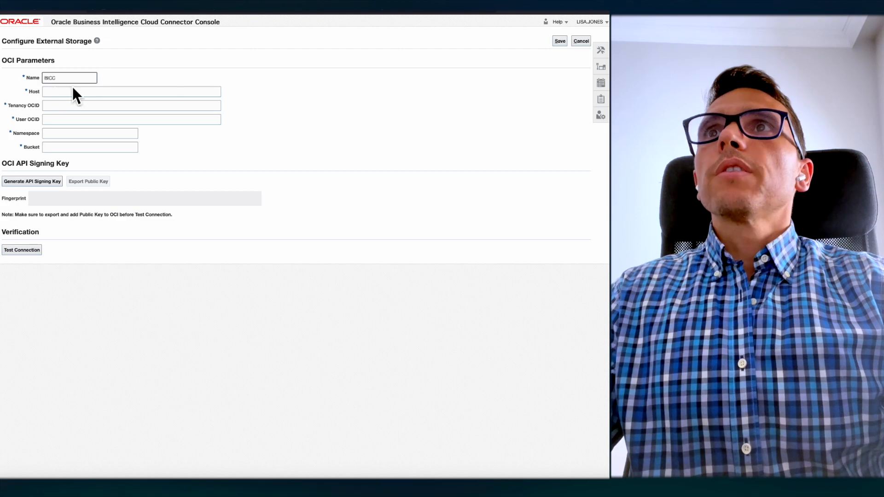
# Step: Open the Buckets page in the Oracle Cloud console, and set the BICC connection's host to objectstorage.eu-frankfurt-1.oraclecloud.com
pyautogui.click(29, 92)
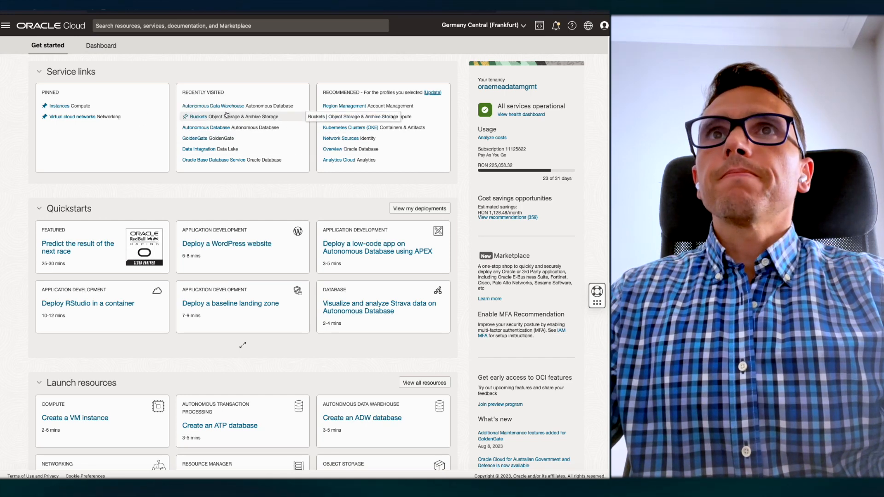
pyautogui.click(199, 118)
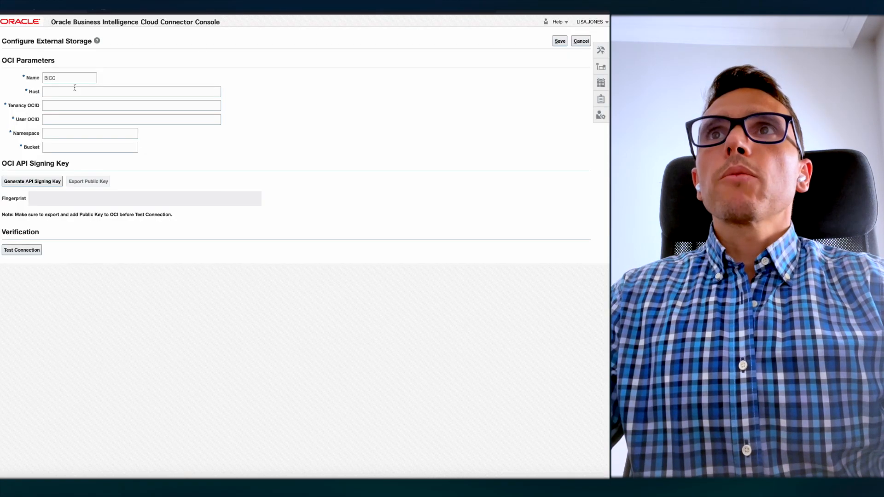
pyautogui.click(75, 89)
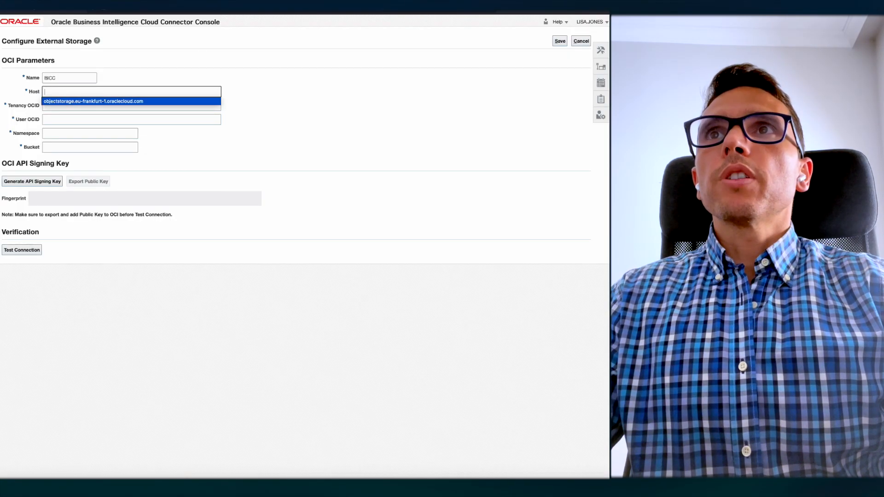
pyautogui.click(61, 100)
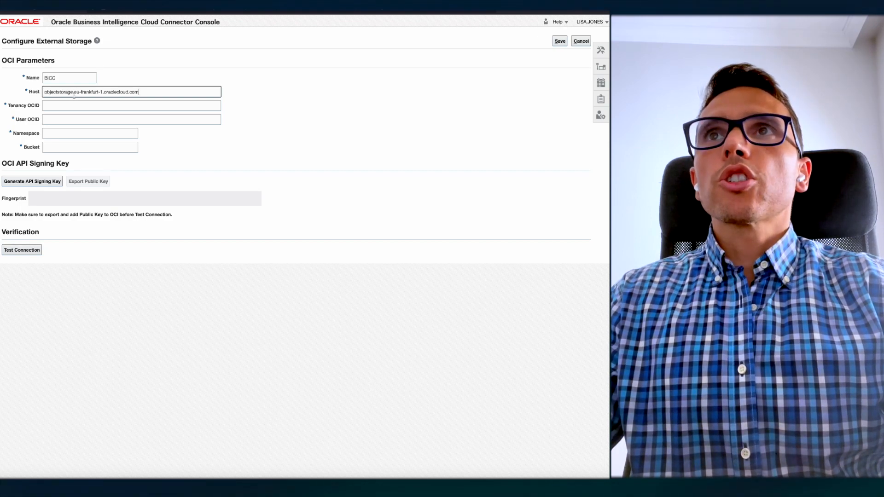
pyautogui.moveTo(75, 93); pyautogui.dragTo(108, 93)
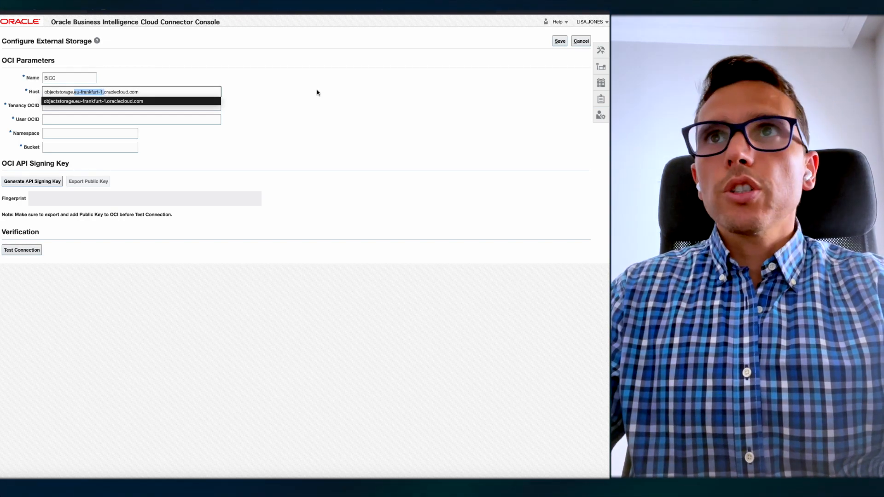
pyautogui.click(317, 93)
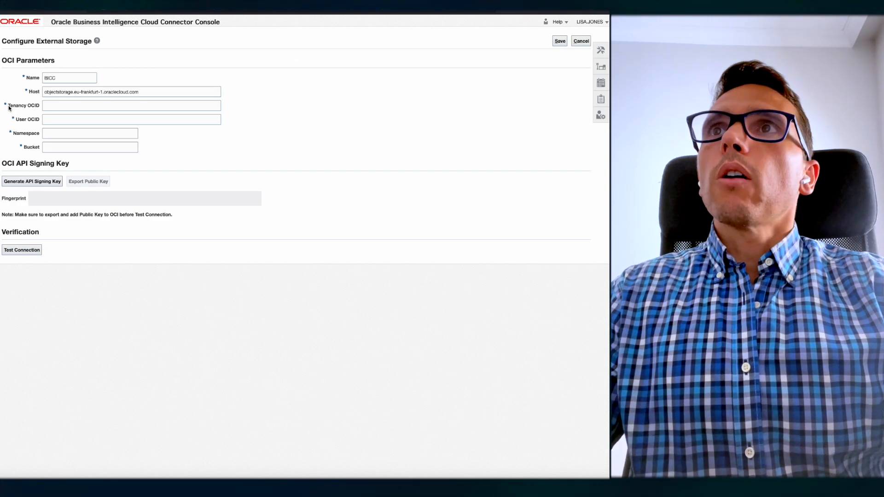
# Step: Copy the tenancy OCID from the tenancy details in the Oracle Cloud console and paste it into the connection's Tenancy OCID
pyautogui.moveTo(8, 106); pyautogui.dragTo(39, 109)
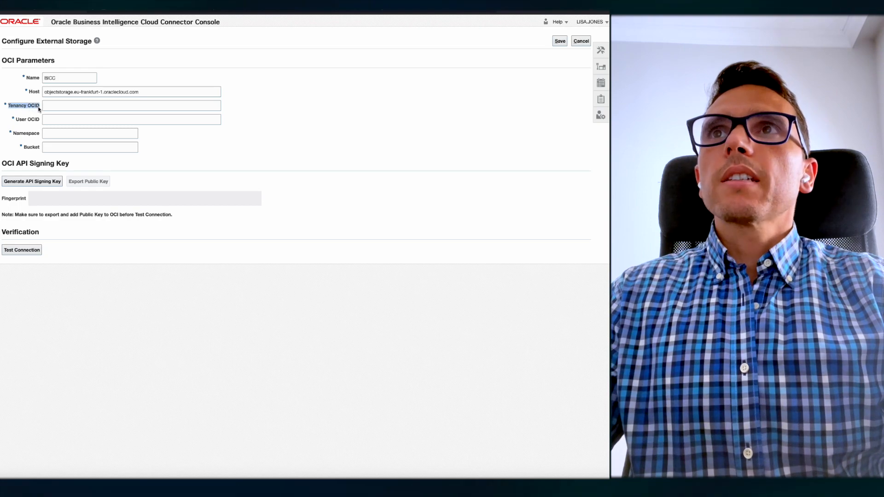
pyautogui.click(344, 122)
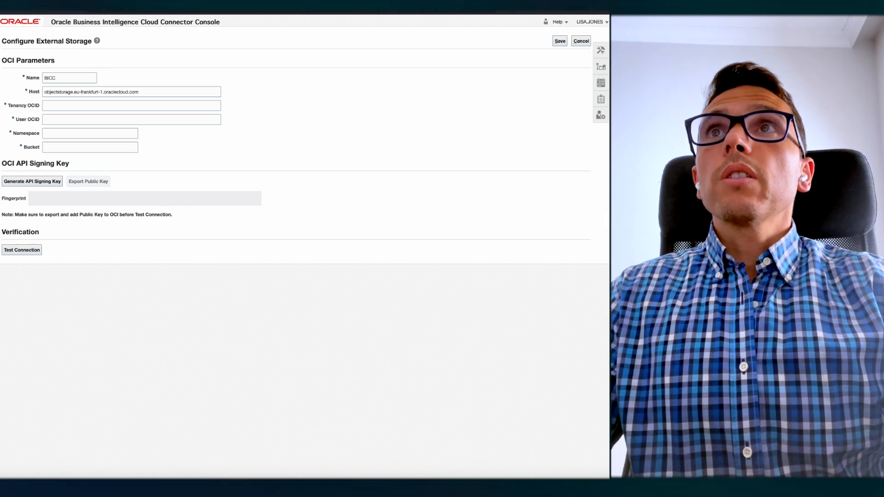
pyautogui.click(464, 8)
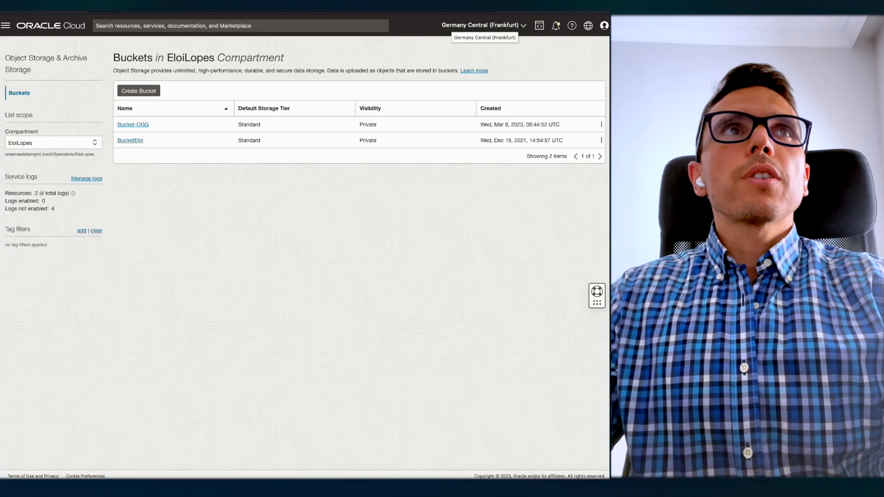
pyautogui.click(605, 26)
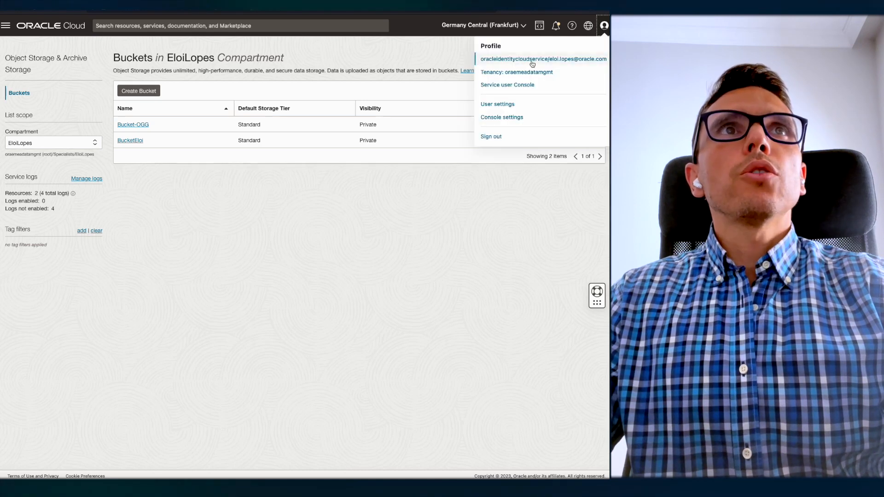
pyautogui.click(498, 74)
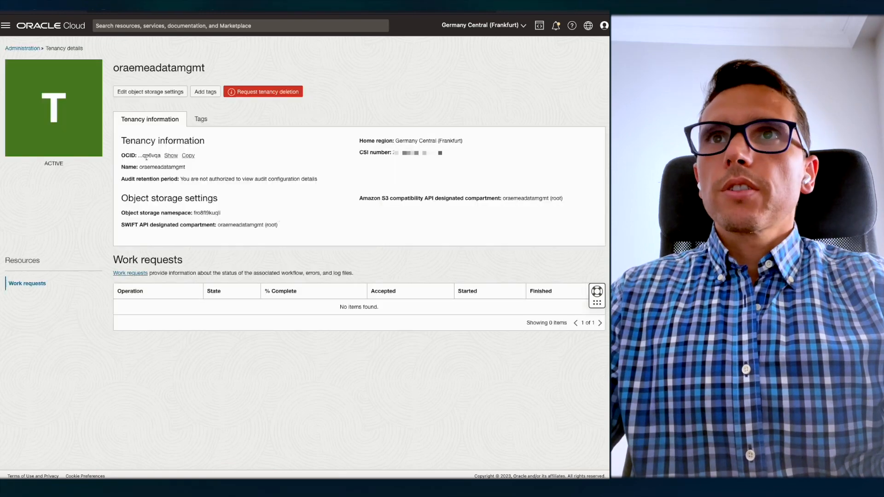
pyautogui.moveTo(115, 156); pyautogui.dragTo(139, 161)
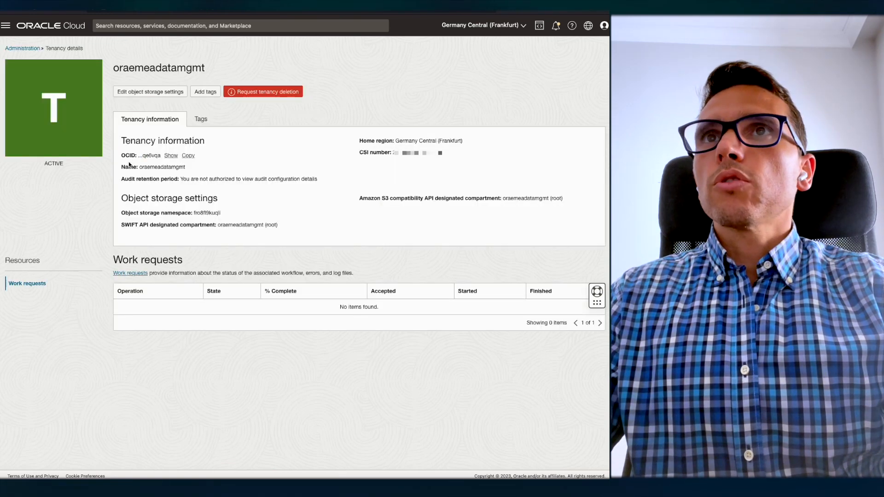
pyautogui.click(189, 155)
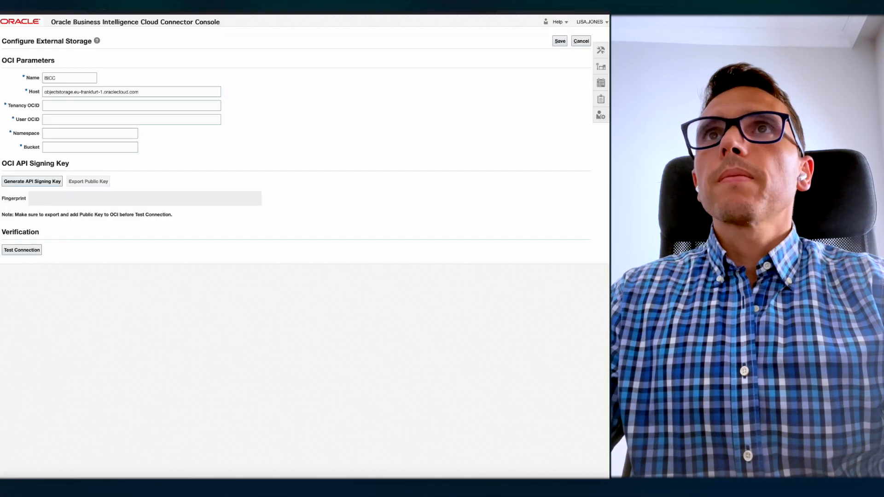
pyautogui.click(97, 106)
pyautogui.press('super+v')
pyautogui.click(375, 142)
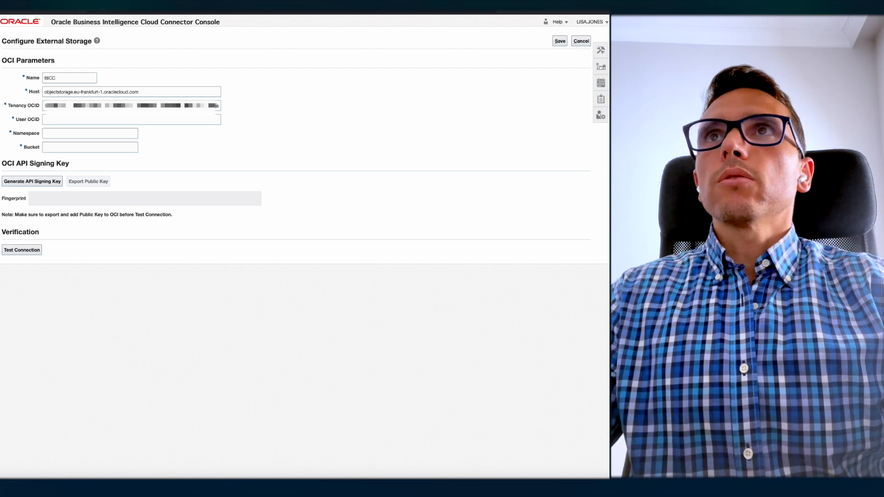
# Step: Copy the user OCID from the user profile in the Oracle Cloud console and paste it into the connection's User OCID
pyautogui.click(194, 13)
pyautogui.click(604, 26)
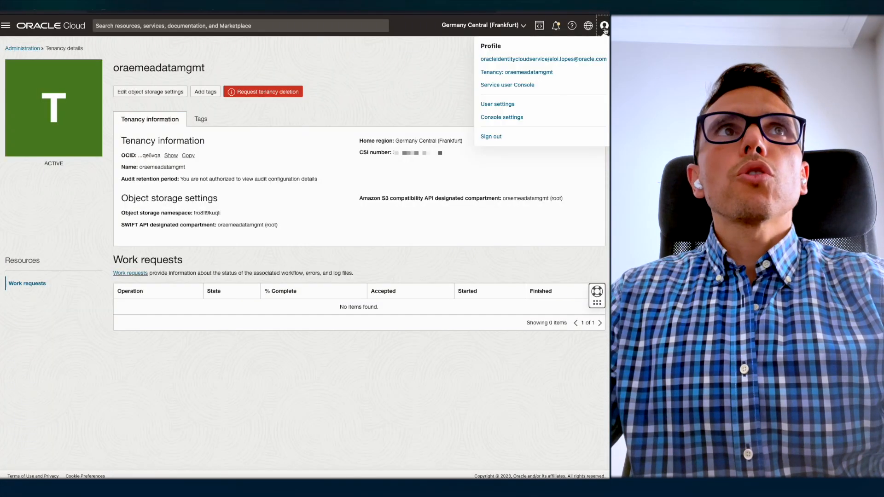
pyautogui.click(537, 61)
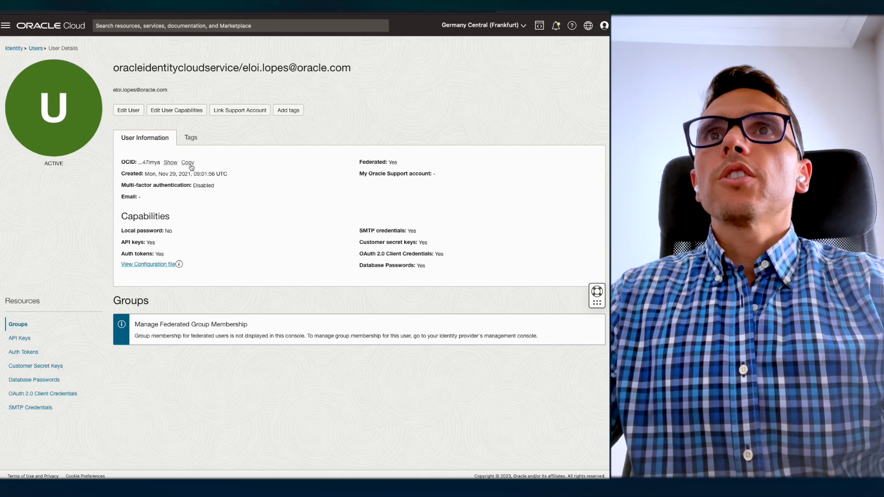
pyautogui.click(189, 164)
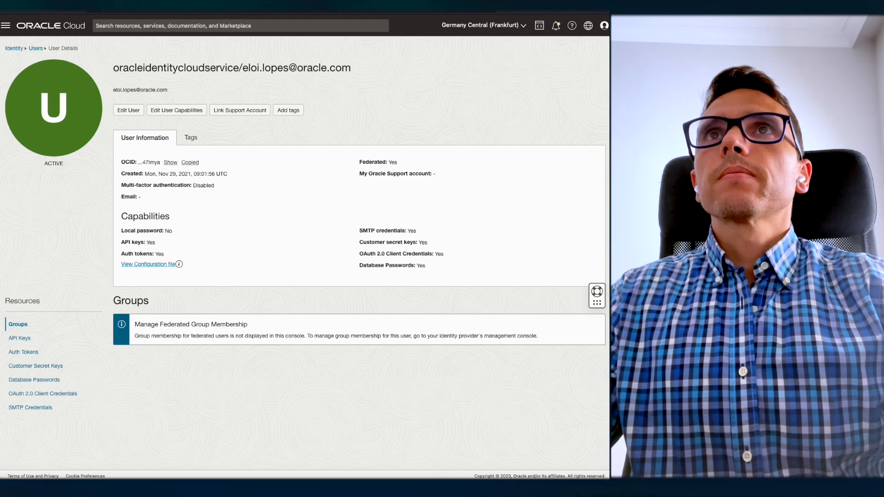
pyautogui.hotkey('alt', 'Tab')
pyautogui.click(83, 124)
pyautogui.hotkey('ctrl', 'v')
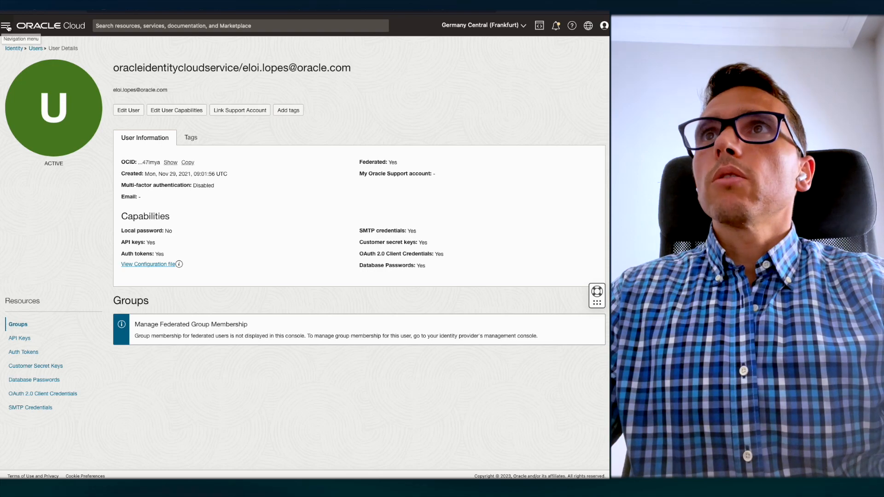
# Step: Return to the Object Storage buckets in the Oracle Cloud console and open the details of BucketEloi
pyautogui.click(6, 26)
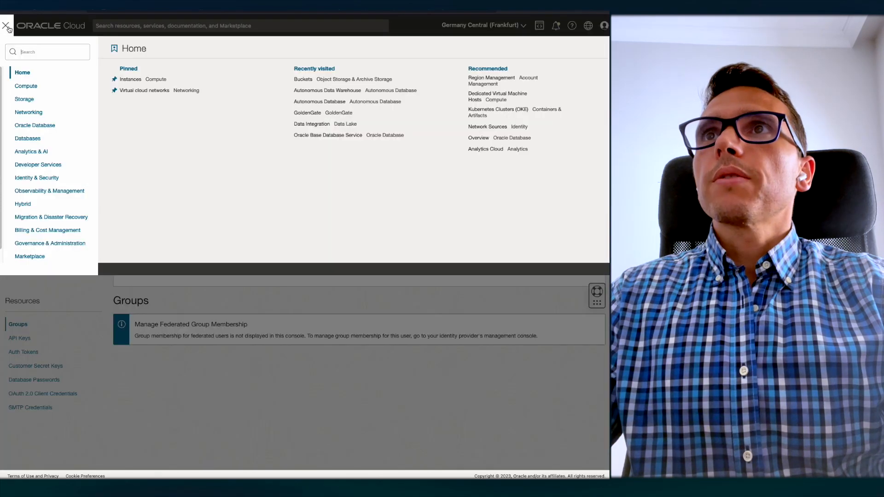
pyautogui.click(32, 100)
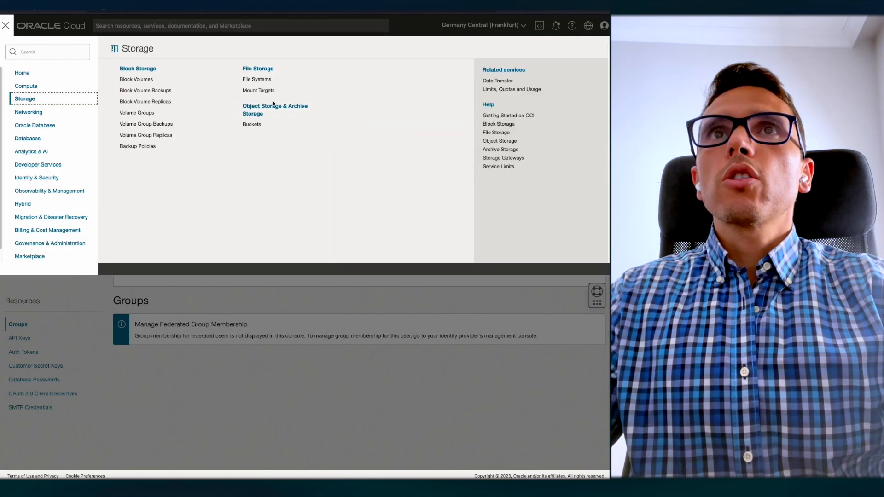
pyautogui.click(252, 126)
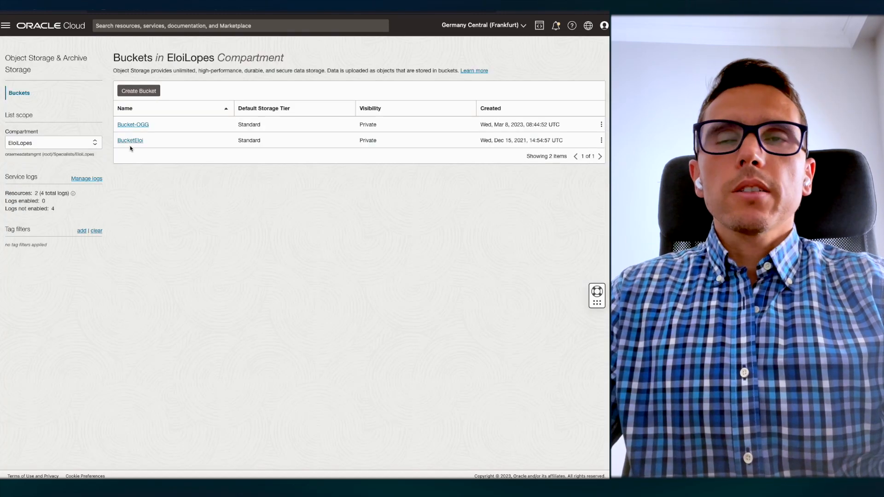
pyautogui.click(130, 141)
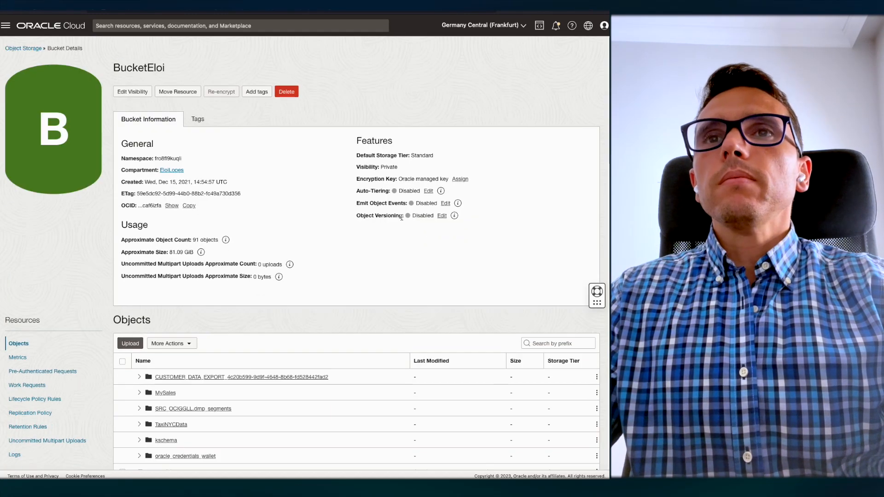
# Step: Copy the namespace from the bucket's general information and paste it into the BICC connection's Namespace
pyautogui.moveTo(125, 158); pyautogui.dragTo(225, 160)
pyautogui.click(170, 158)
pyautogui.doubleClick(170, 158)
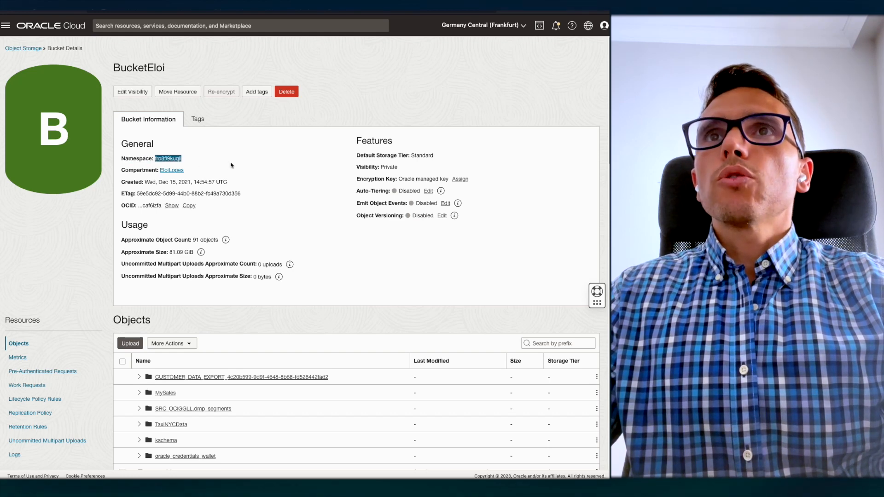
pyautogui.click(295, 6)
pyautogui.click(76, 134)
pyautogui.press('super+v')
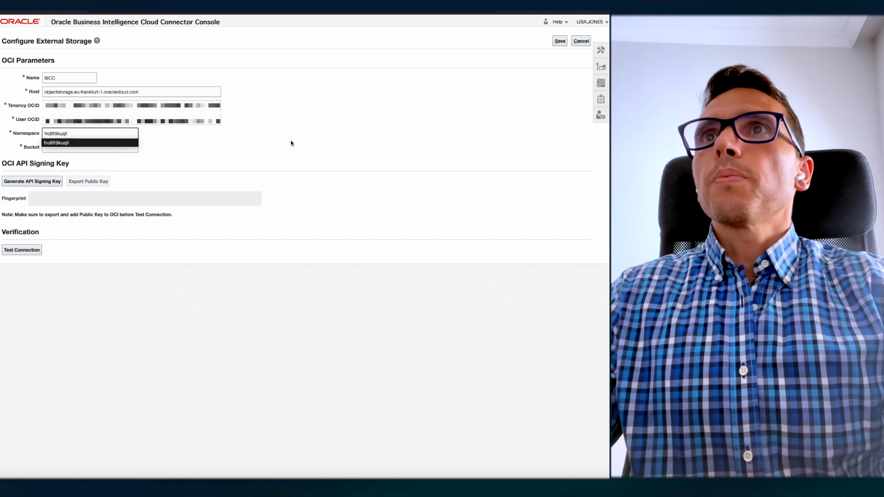
pyautogui.click(291, 143)
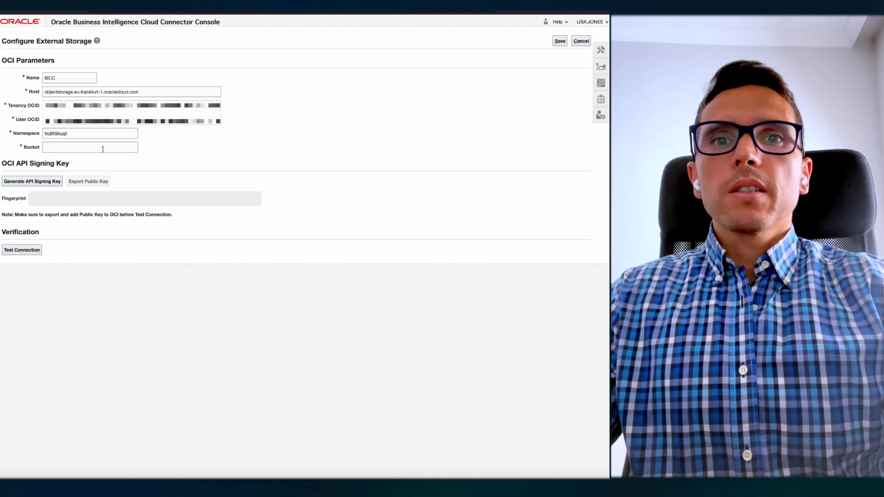
# Step: Copy the bucket name BucketEloi from its details in the Oracle Cloud console and paste it into the connection's Bucket
pyautogui.click(122, 7)
pyautogui.click(124, 67)
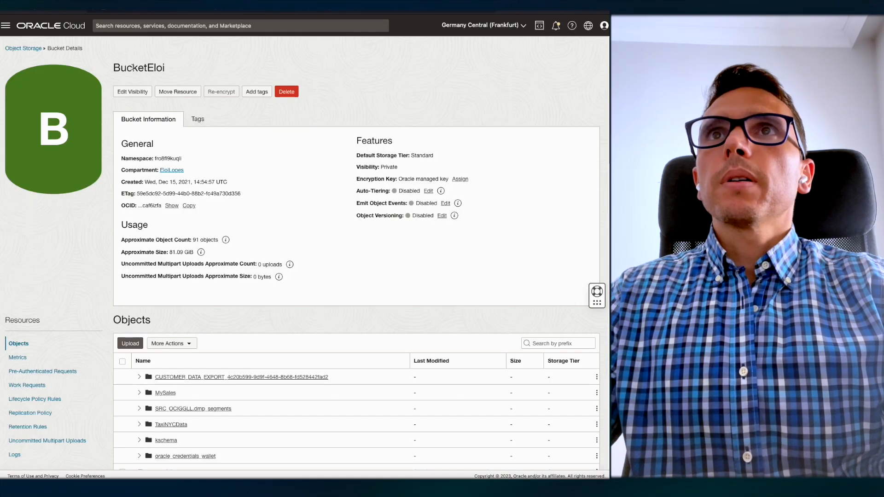
pyautogui.doubleClick(132, 67)
pyautogui.click(162, 8)
pyautogui.click(114, 148)
pyautogui.hotkey('ctrl', 'v')
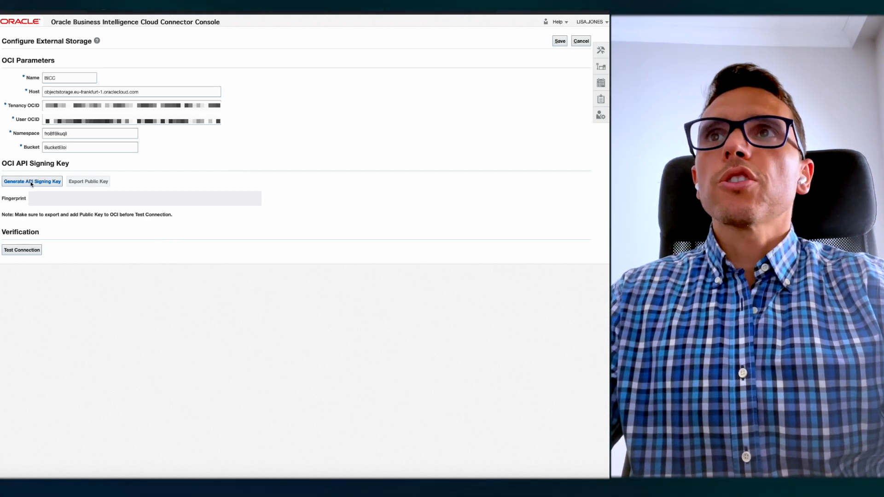
# Step: Generate the OCI API signing key for the BICC connection and select its fingerprint
pyautogui.click(41, 182)
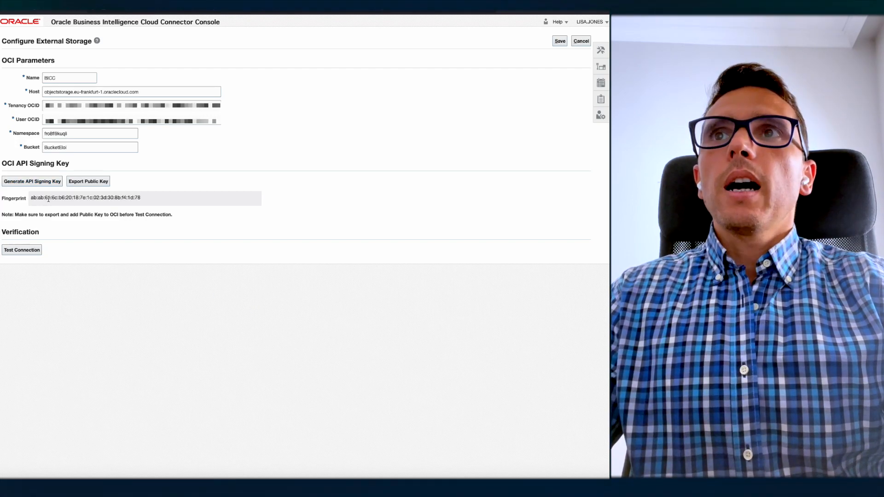
pyautogui.moveTo(31, 198); pyautogui.dragTo(146, 199)
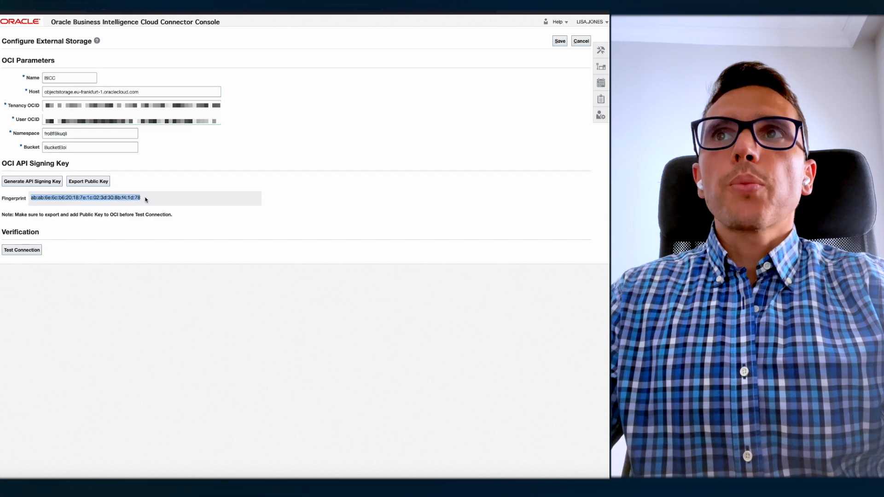
# Step: Export the public key of the BICC connection's OCI API signing key as a .pem file
pyautogui.click(253, 200)
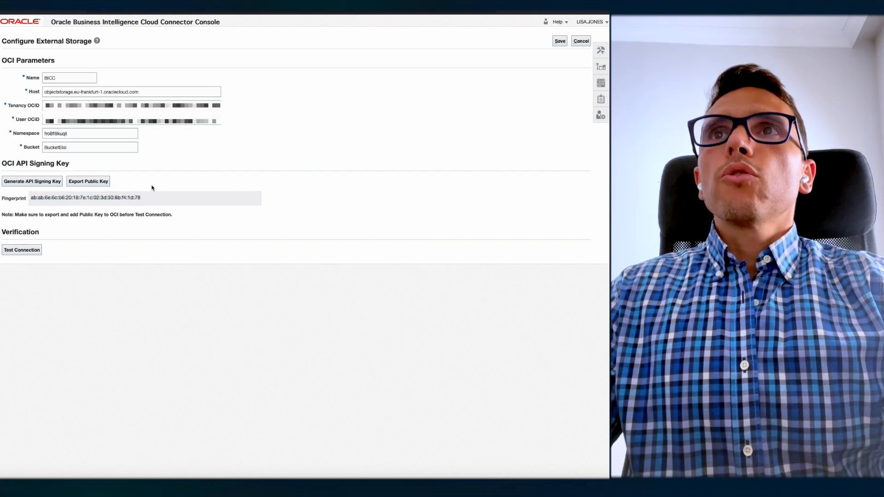
pyautogui.click(90, 182)
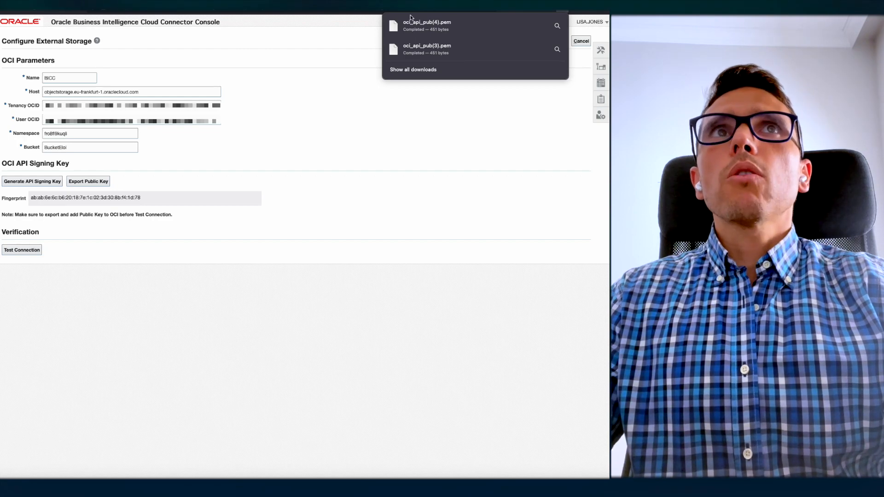
pyautogui.click(332, 328)
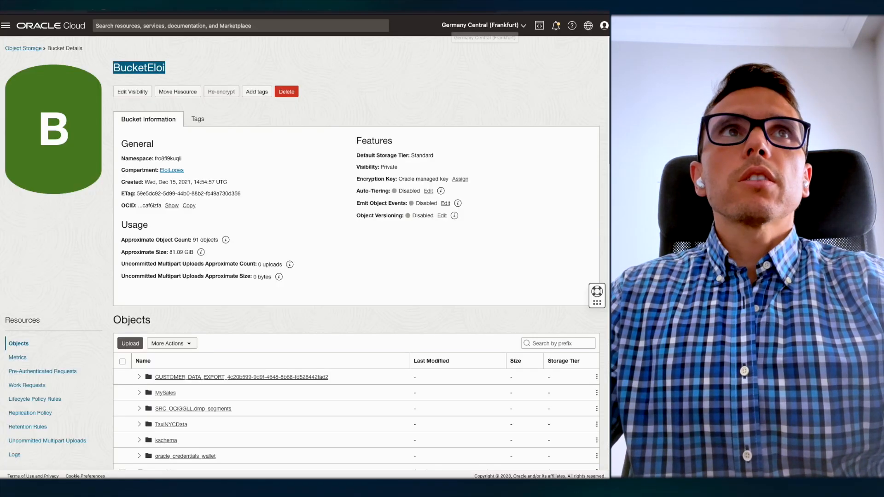
# Step: Switch to the Oracle Cloud console and open the API keys of the signed-in user's profile
pyautogui.click(605, 26)
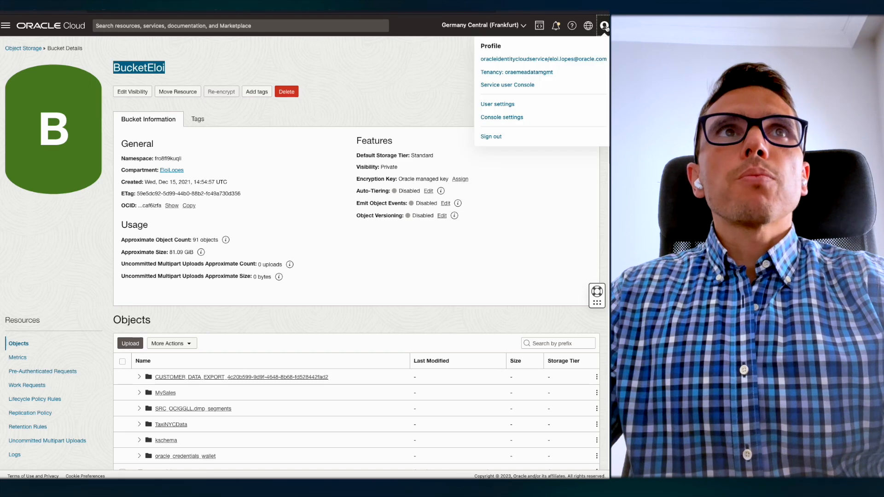
pyautogui.click(527, 59)
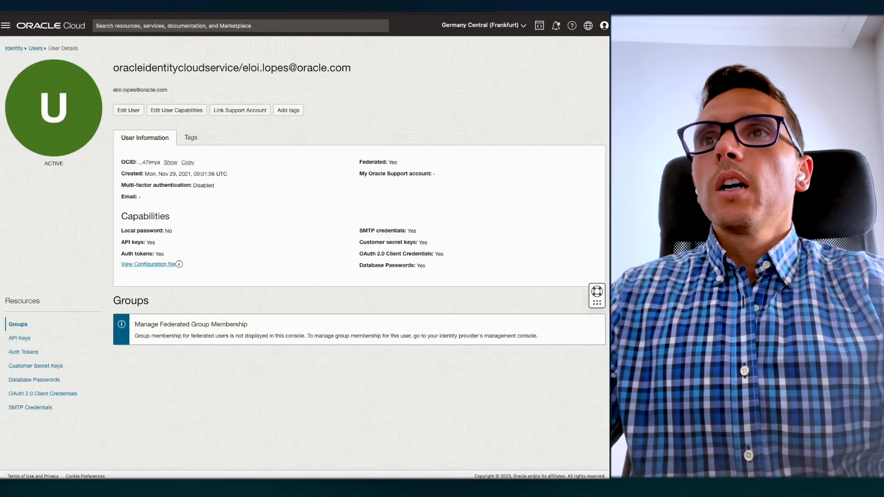
pyautogui.click(24, 340)
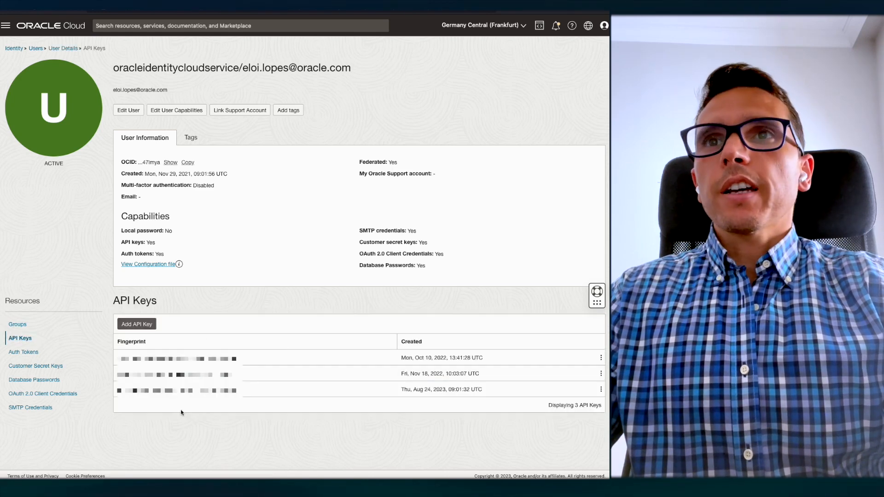
# Step: Delete the user's API key created on Aug 24, 2023 at 09:01:32 UTC
pyautogui.click(601, 389)
pyautogui.click(543, 405)
pyautogui.click(174, 127)
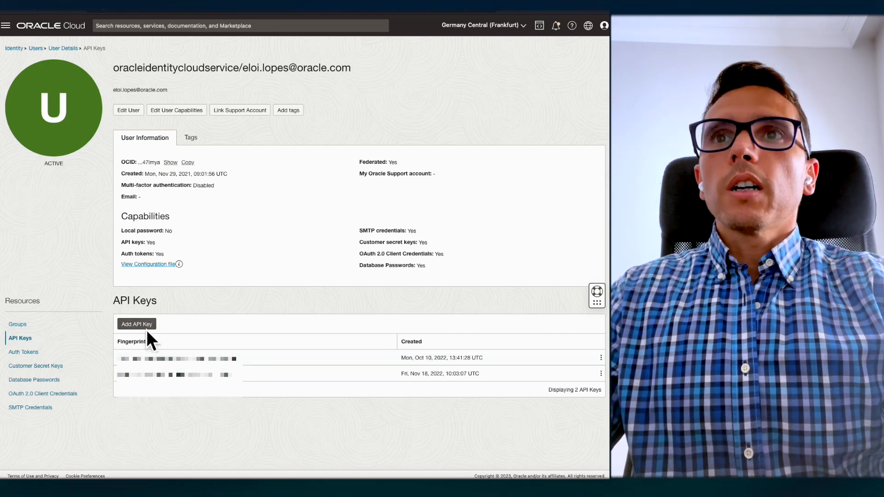
# Step: Add an API key to the user from the exported public key file oci_api_pub(4).pem and dismiss the configuration file preview
pyautogui.click(142, 329)
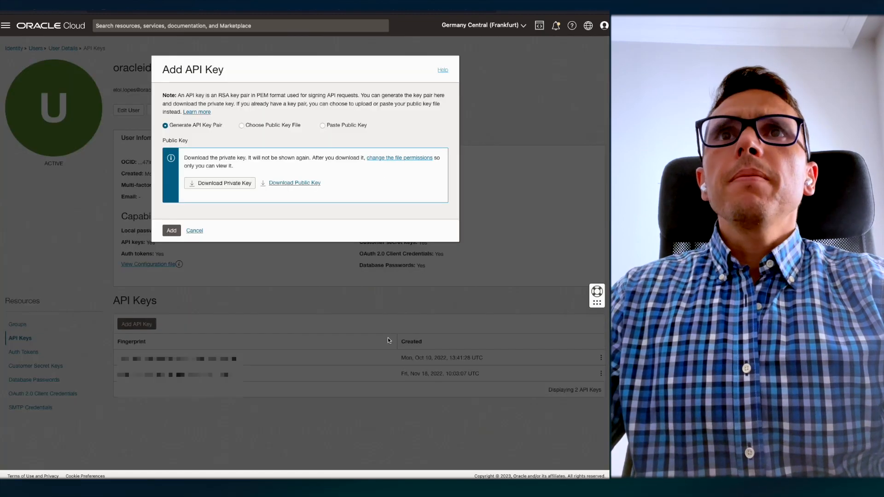
pyautogui.click(269, 127)
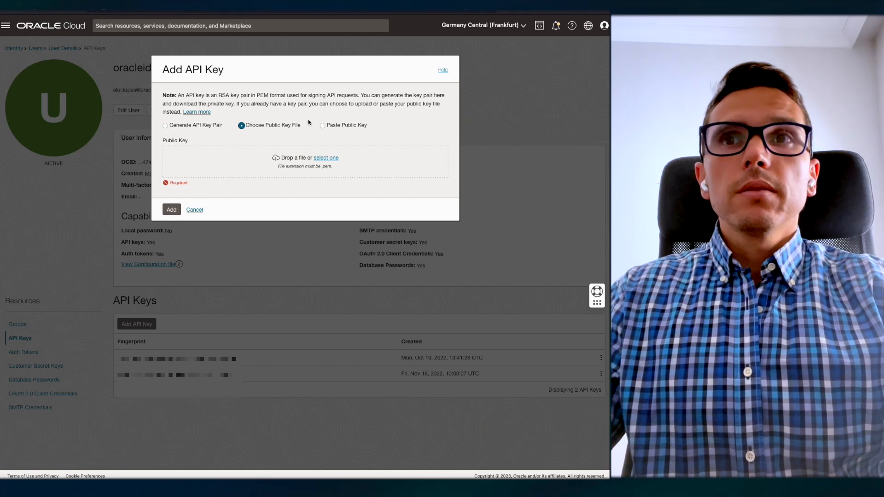
pyautogui.press('super+Tab')
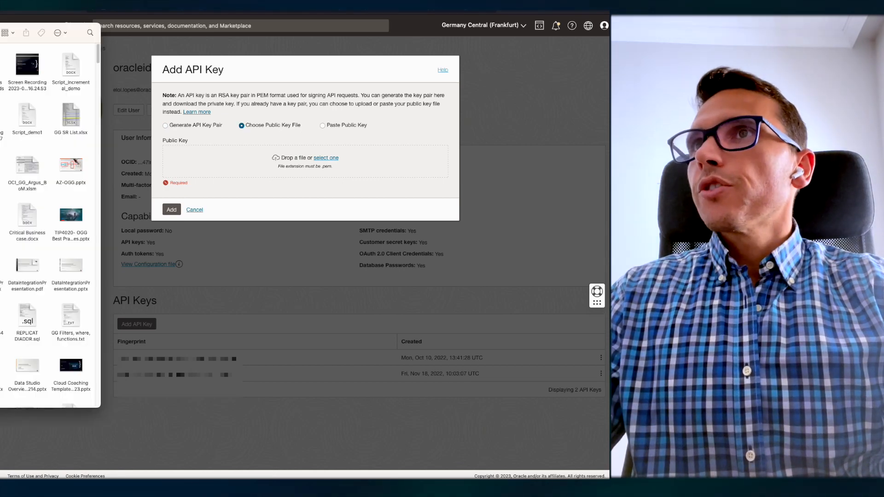
pyautogui.moveTo(78, 32); pyautogui.dragTo(0, 36)
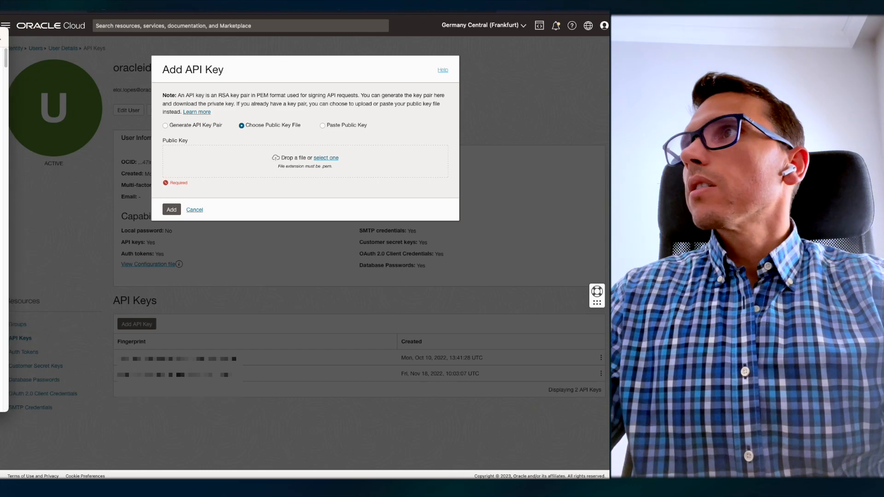
pyautogui.scroll(-10, 3, 221)
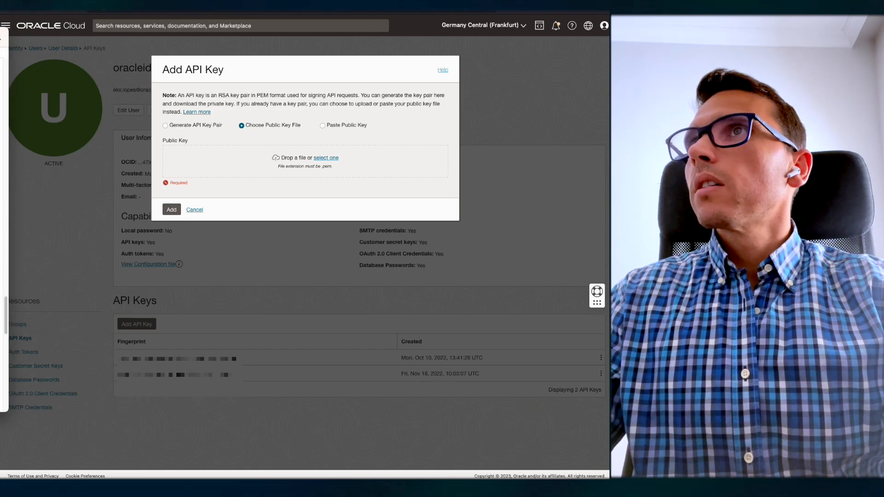
pyautogui.moveTo(2, 36); pyautogui.dragTo(0, 35)
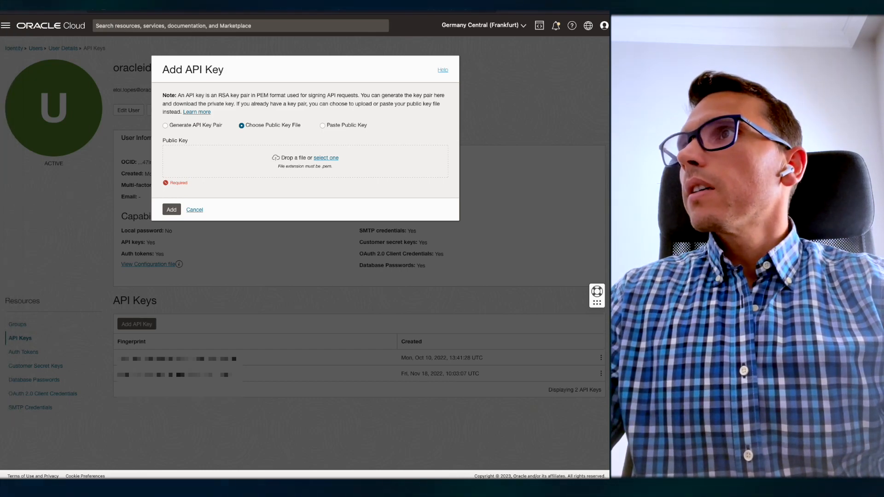
pyautogui.moveTo(9, 134); pyautogui.dragTo(285, 156)
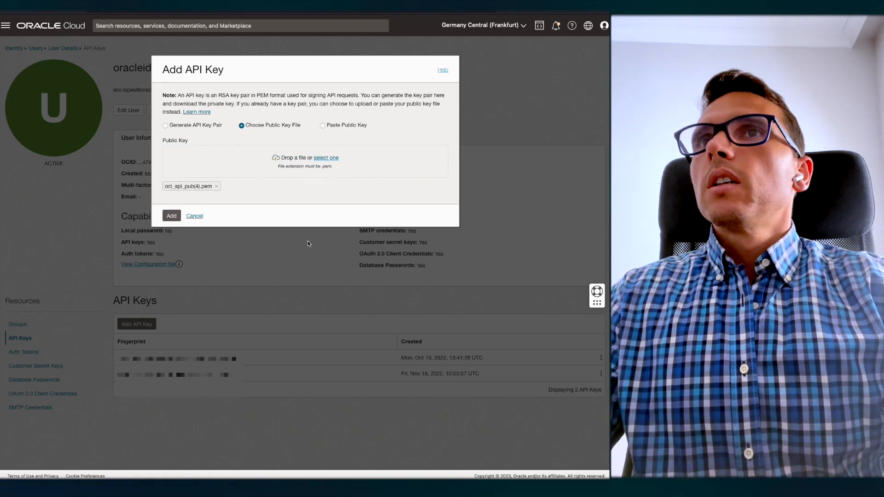
pyautogui.click(171, 217)
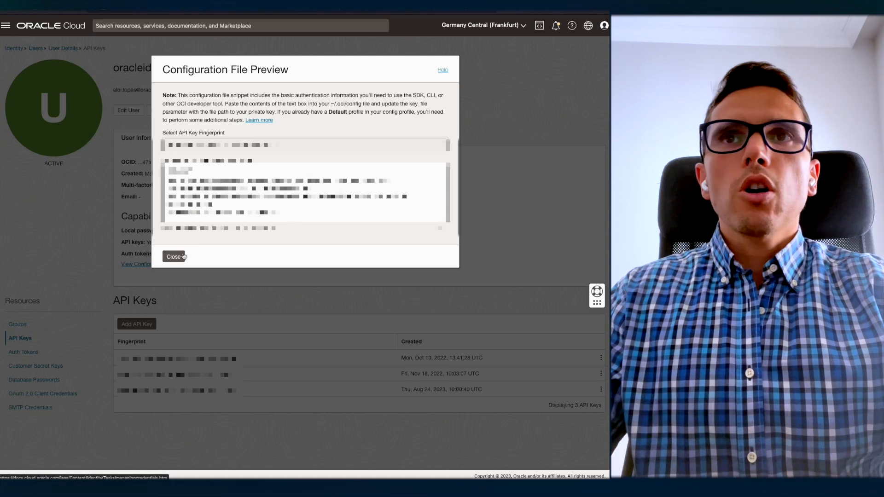
pyautogui.click(173, 257)
# Step: Compare the new API key's fingerprint with the one in the BICC console and save the BICC connection
pyautogui.moveTo(234, 389); pyautogui.dragTo(125, 392)
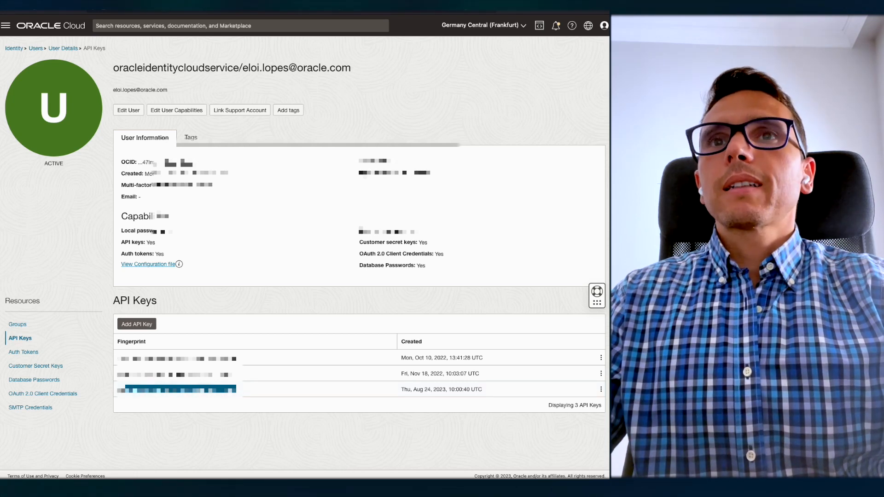
pyautogui.hotkey('ctrl', 'Tab')
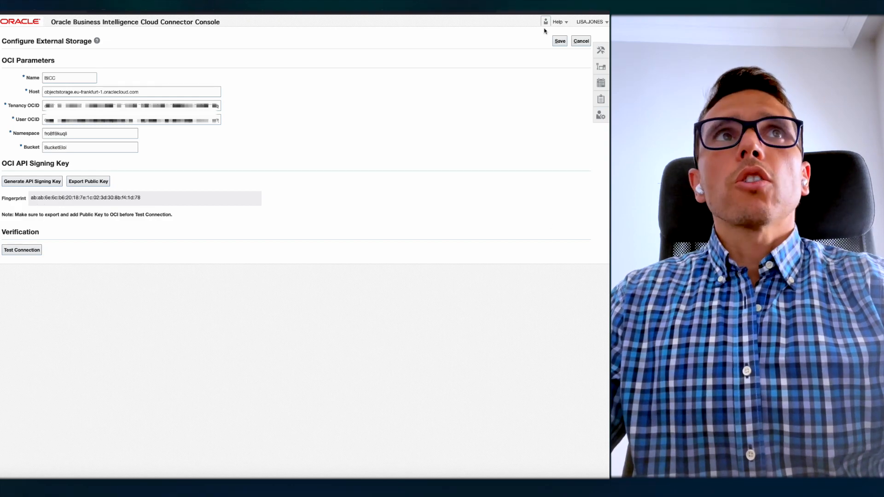
pyautogui.click(558, 41)
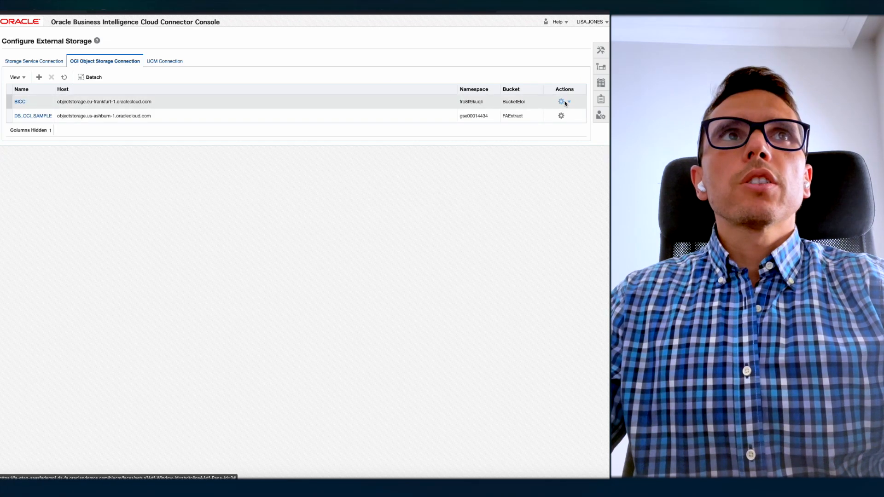
# Step: Test the BICC OCI Object Storage connection from the connection list and dismiss the result message
pyautogui.click(565, 103)
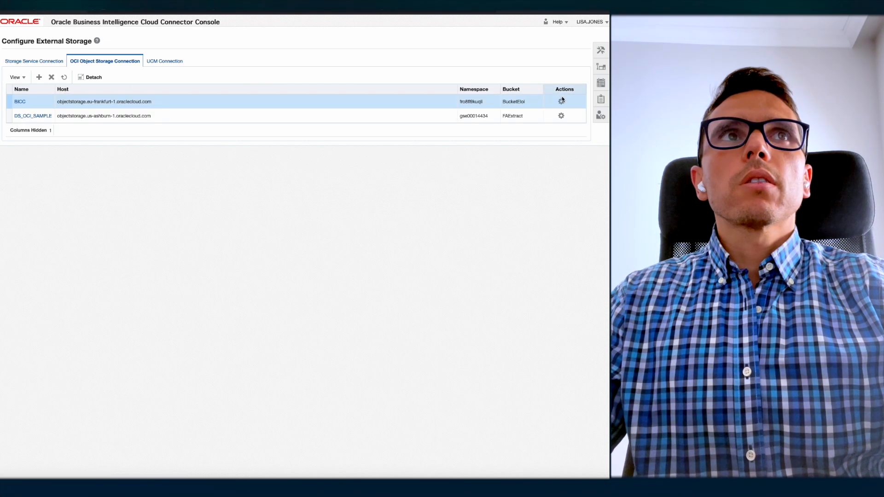
pyautogui.click(565, 103)
pyautogui.click(559, 114)
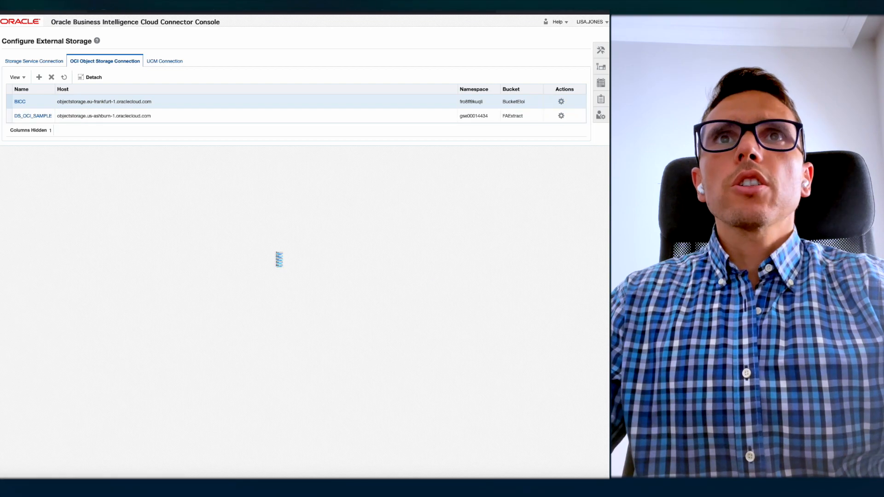
pyautogui.moveTo(296, 114); pyautogui.dragTo(279, 149)
pyautogui.click(289, 148)
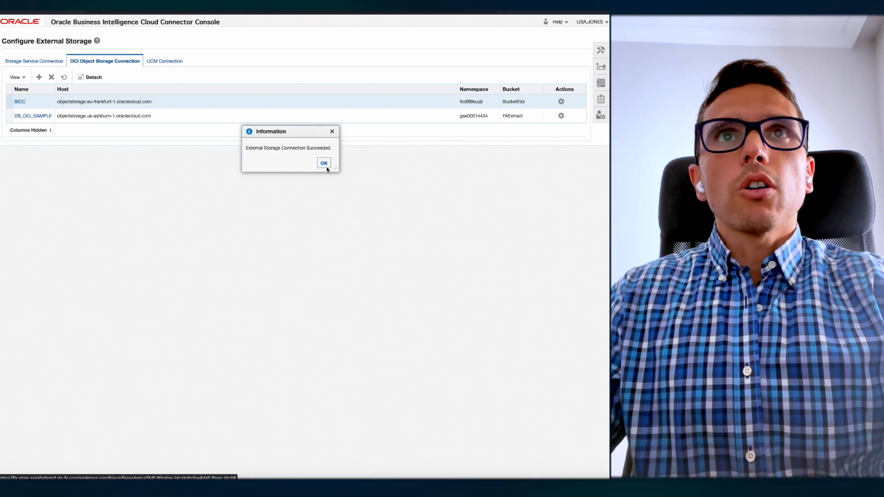
pyautogui.click(326, 166)
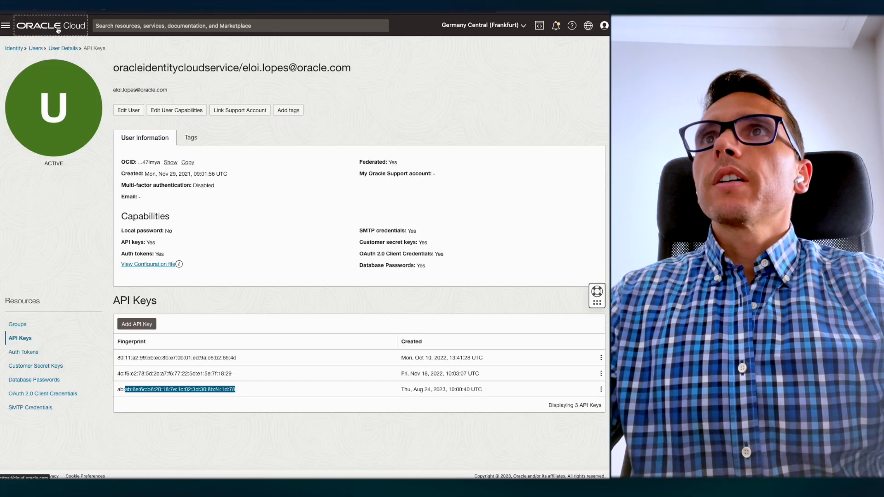
# Step: Go to Data Integration in the Oracle Cloud console and open the OCI_DI workspace
pyautogui.click(51, 25)
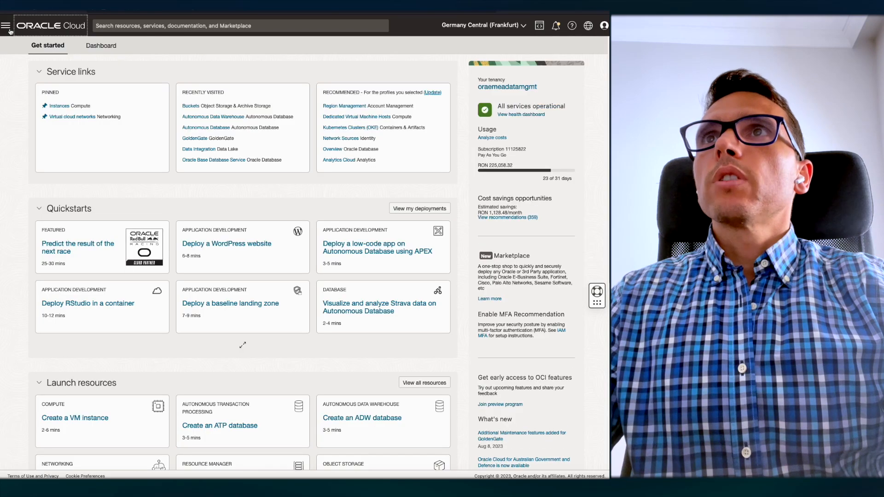
pyautogui.click(6, 26)
pyautogui.click(26, 152)
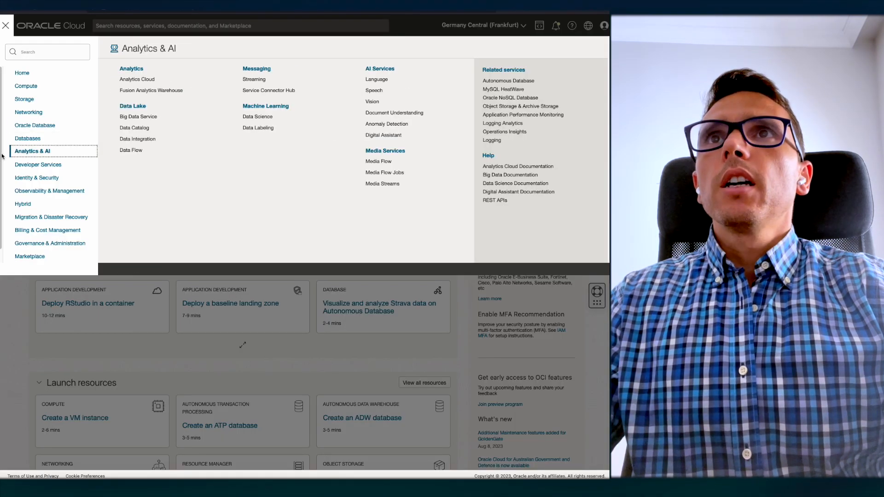
pyautogui.click(137, 140)
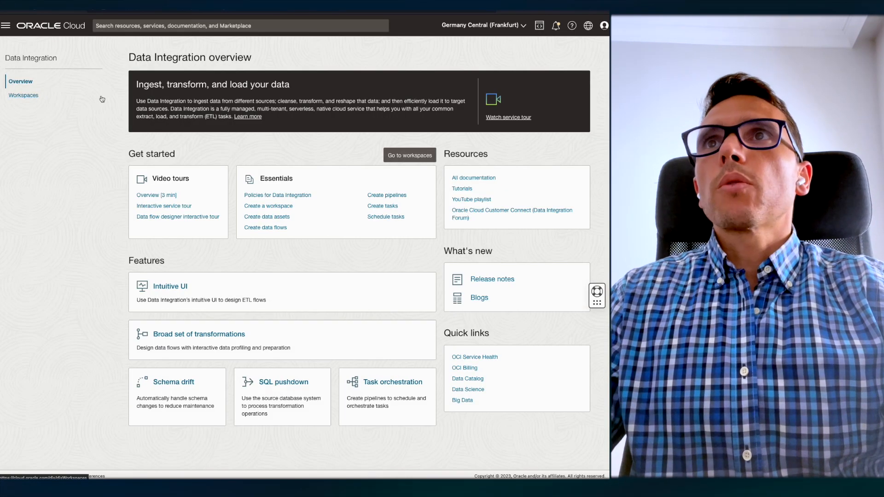
pyautogui.click(33, 97)
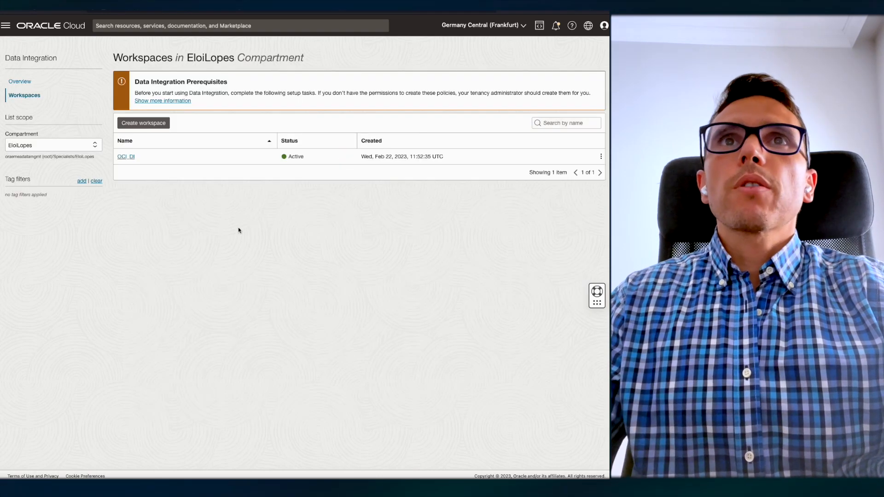
pyautogui.click(126, 157)
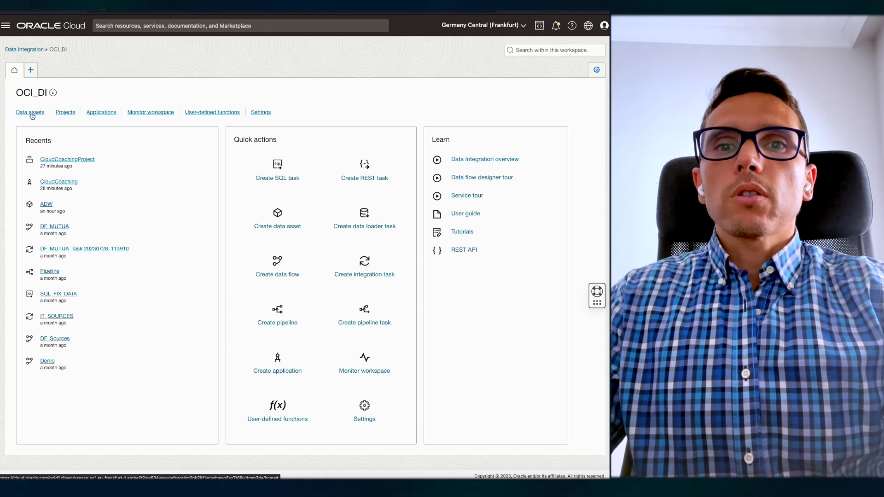
# Step: Start a new data asset in the OCI_DI workspace with the application type Fusion Apps - BICC
pyautogui.click(31, 113)
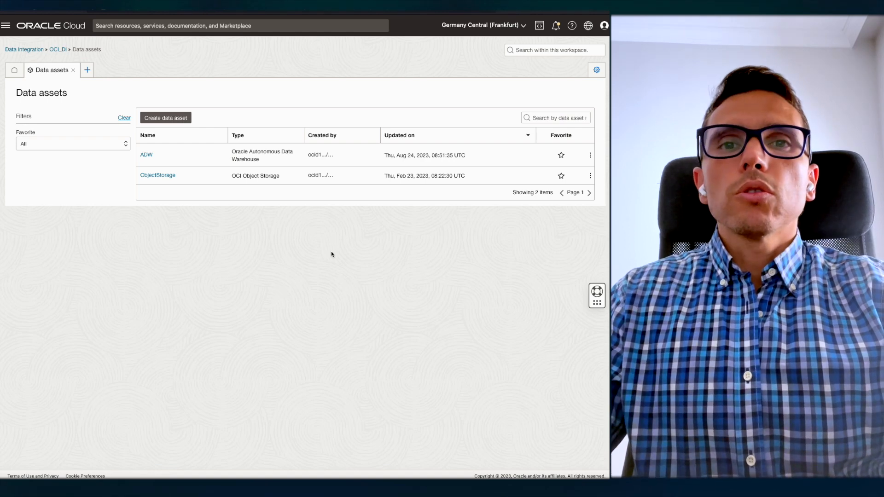
pyautogui.click(162, 119)
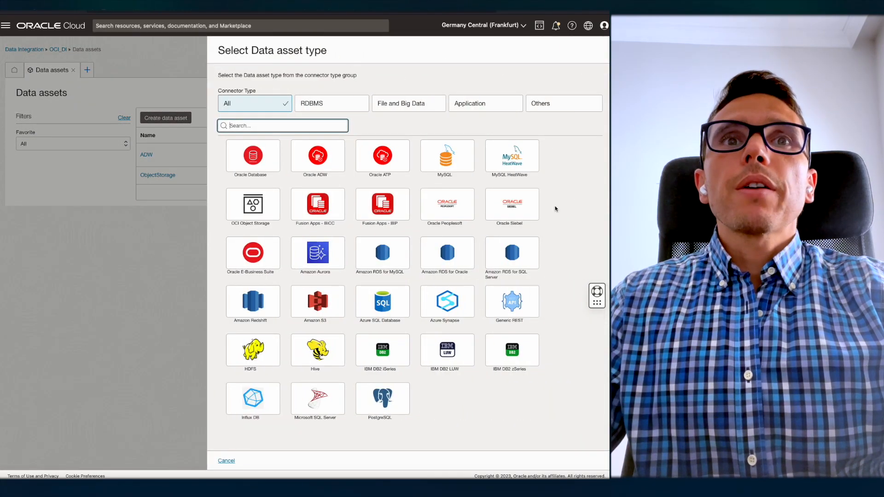
pyautogui.click(489, 108)
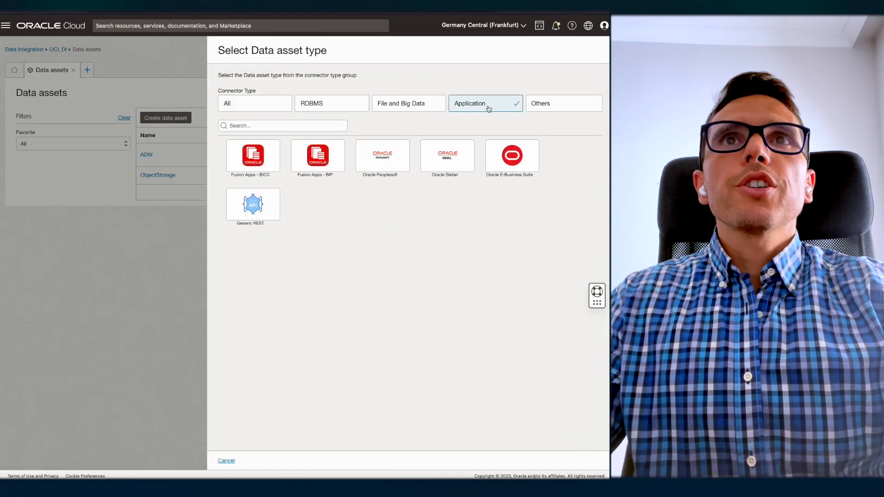
pyautogui.click(250, 158)
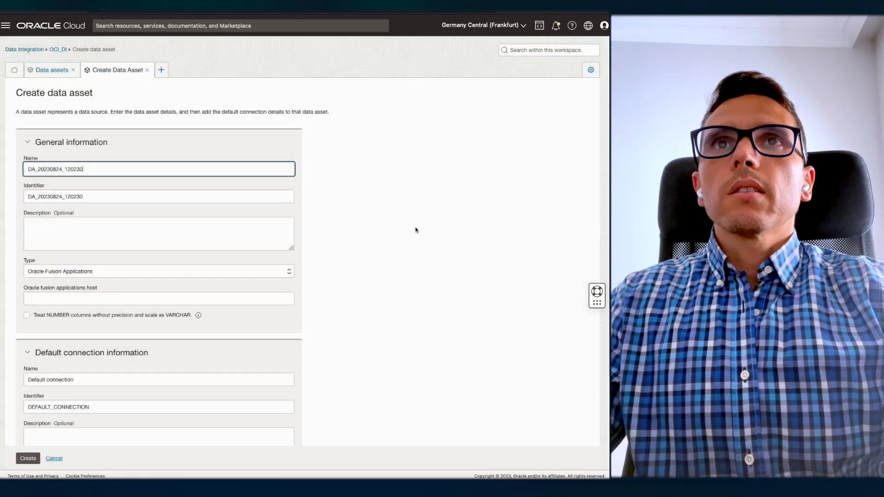
# Step: Name the new data asset ERP_CLOUD
pyautogui.moveTo(97, 170); pyautogui.dragTo(9, 166)
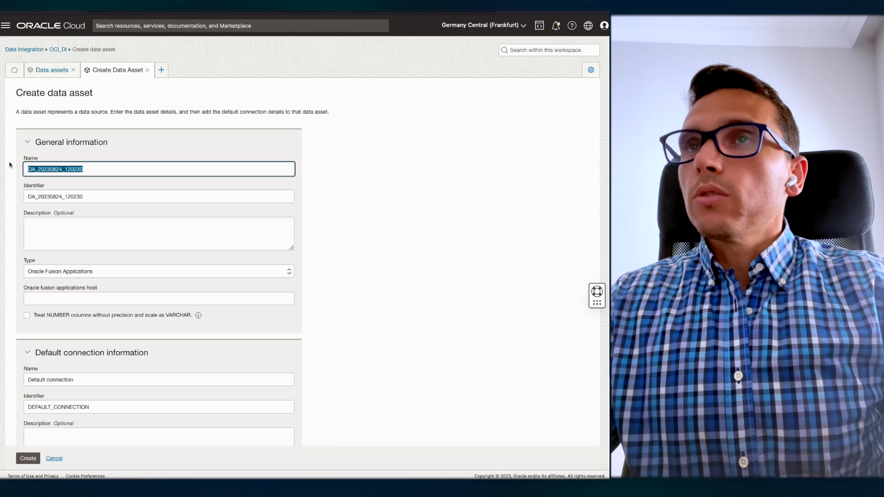
pyautogui.write('ERP_CLOUD')
pyautogui.click(427, 278)
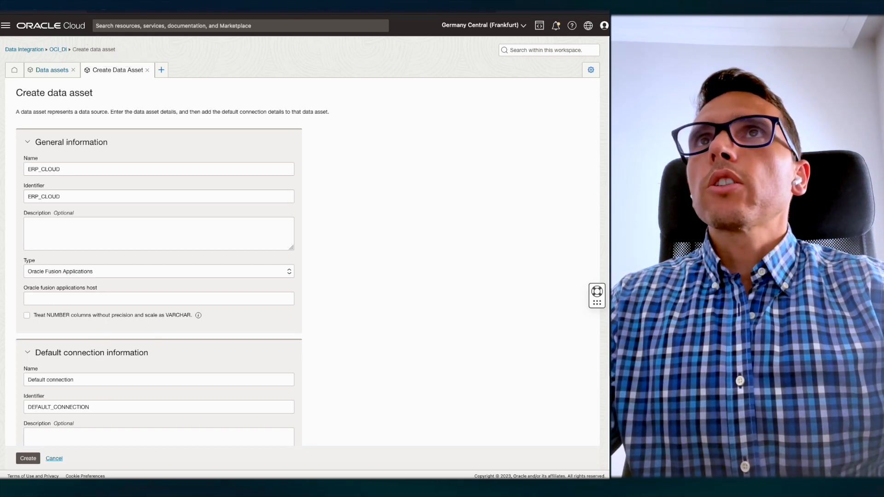
# Step: Set the data asset's Oracle Fusion Applications host to fa-etaq-saasfademo1.ds-fa.oraclepdemos.com
pyautogui.click(103, 1)
pyautogui.click(194, 5)
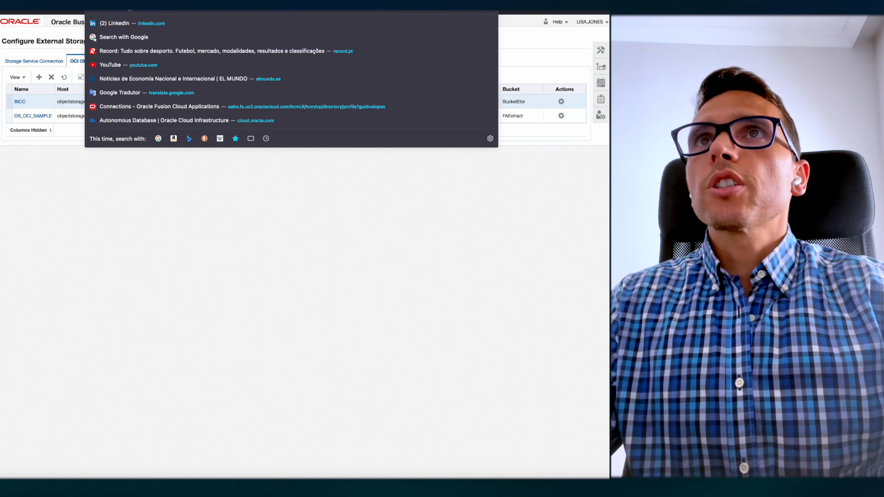
pyautogui.click(101, 3)
pyautogui.click(35, 300)
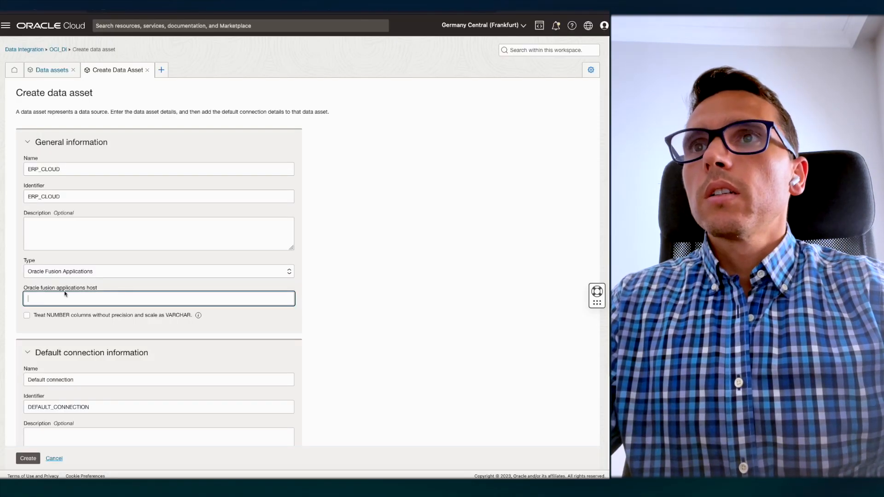
pyautogui.write('fa-etaq-saasfademo1.ds-fa.oraclepdemos.com')
pyautogui.moveTo(30, 300); pyautogui.dragTo(167, 299)
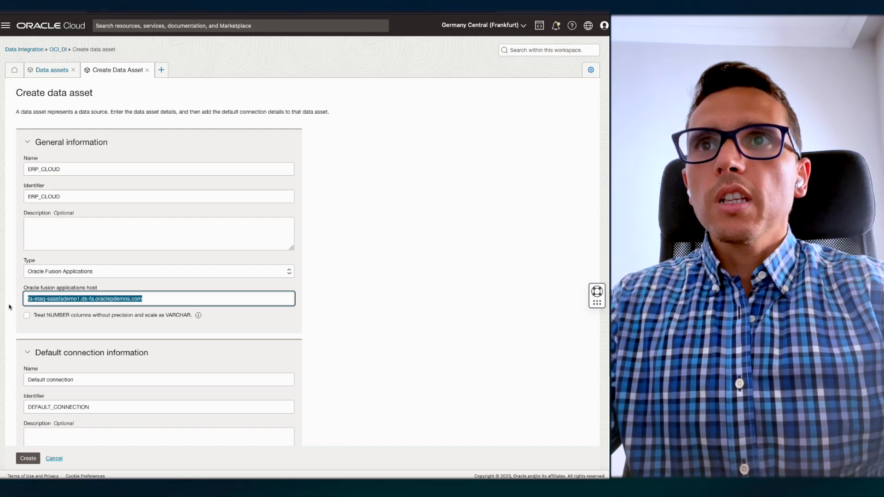
pyautogui.click(192, 486)
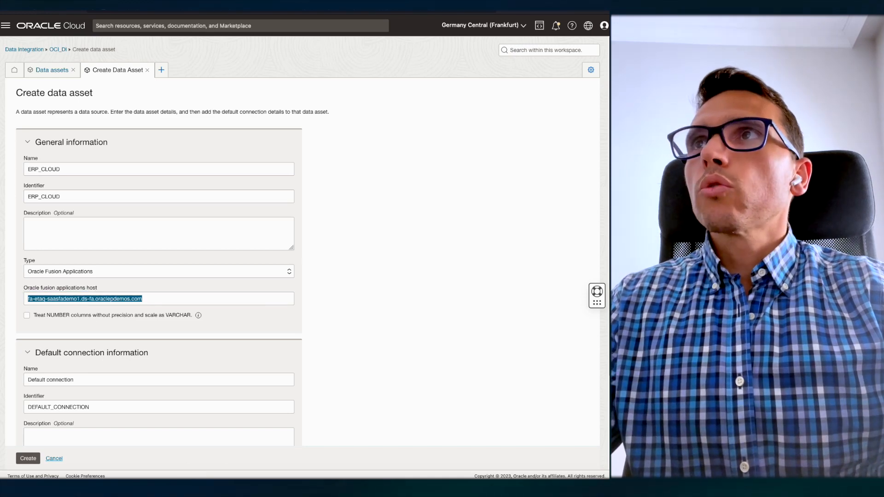
pyautogui.click(149, 301)
pyautogui.click(148, 299)
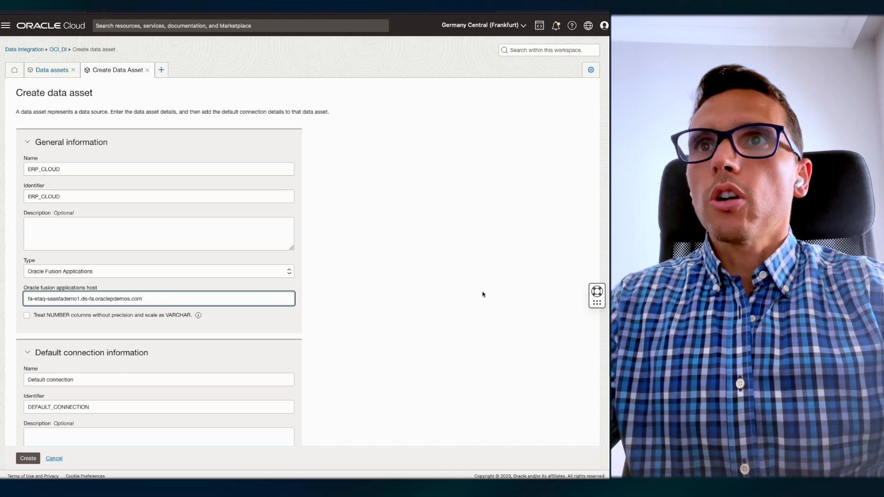
# Step: Set the default connection's type to Oracle BI Cloud Connector, keeping the name Default connection
pyautogui.scroll(-3, 360, 277)
pyautogui.scroll(-2, 361, 277)
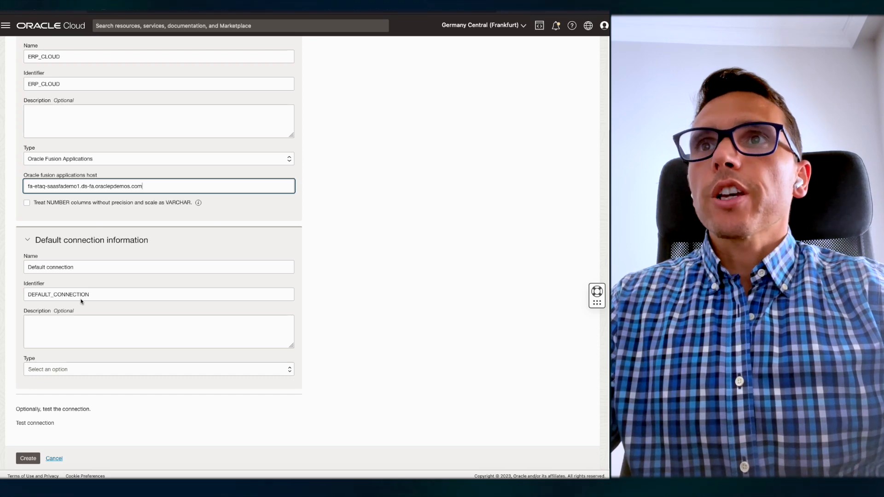
pyautogui.click(85, 271)
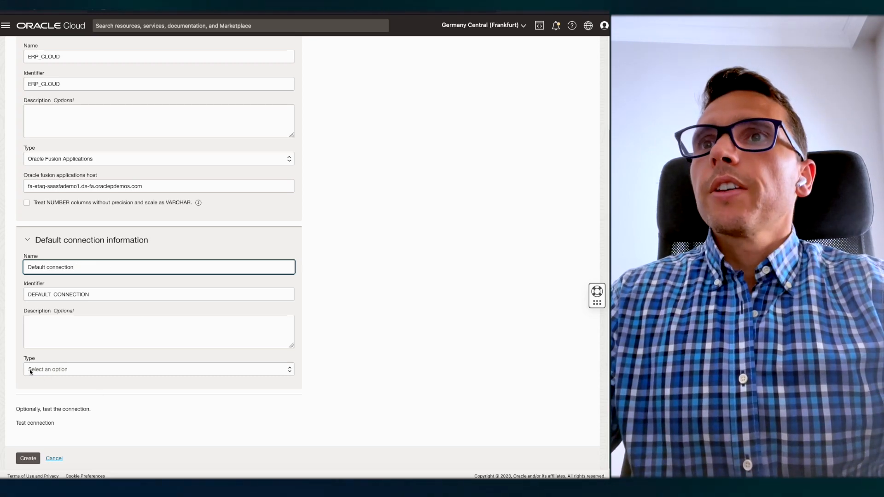
pyautogui.click(72, 377)
pyautogui.click(71, 369)
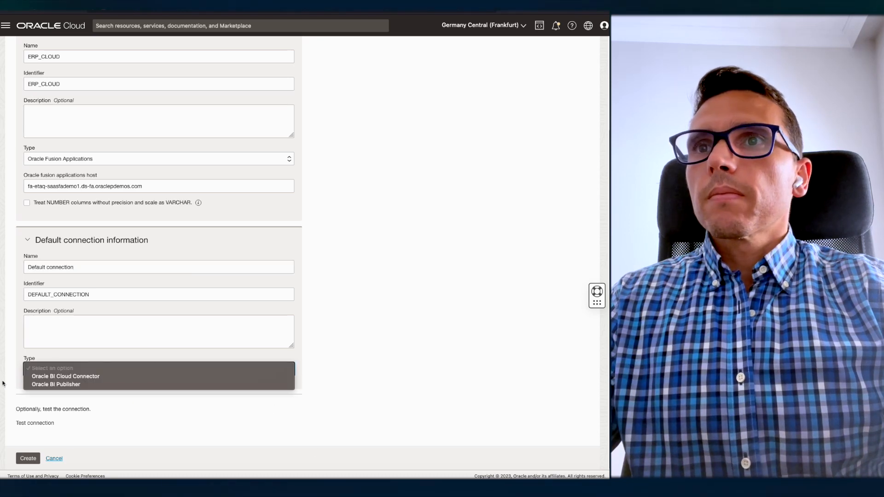
pyautogui.click(120, 377)
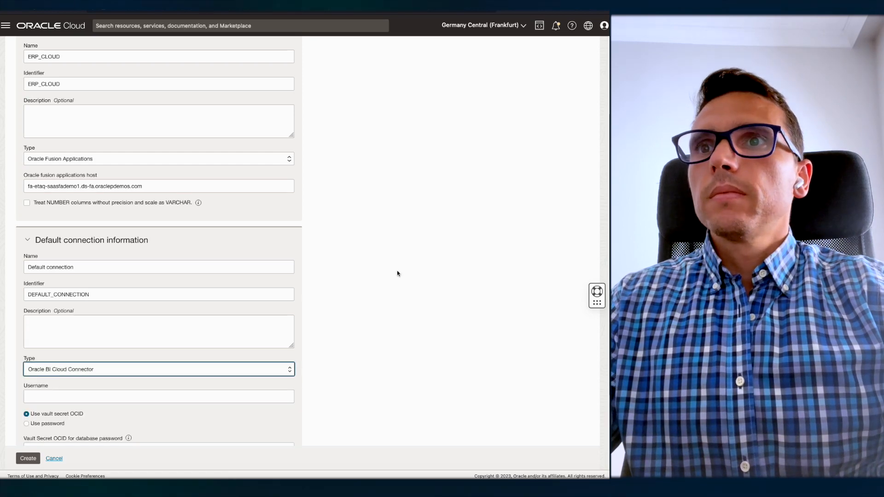
# Step: Enter the BICC account's username for the default connection
pyautogui.scroll(-3, 388, 272)
pyautogui.click(65, 286)
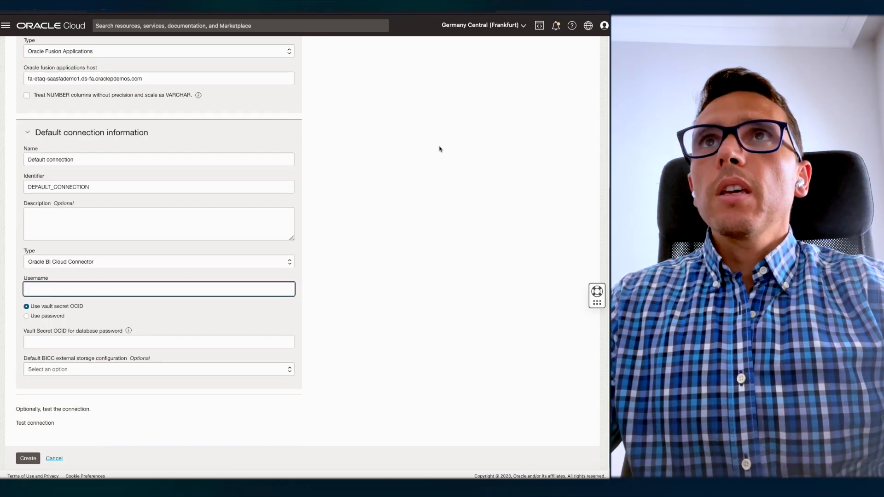
pyautogui.hotkey('ctrl', 'Tab')
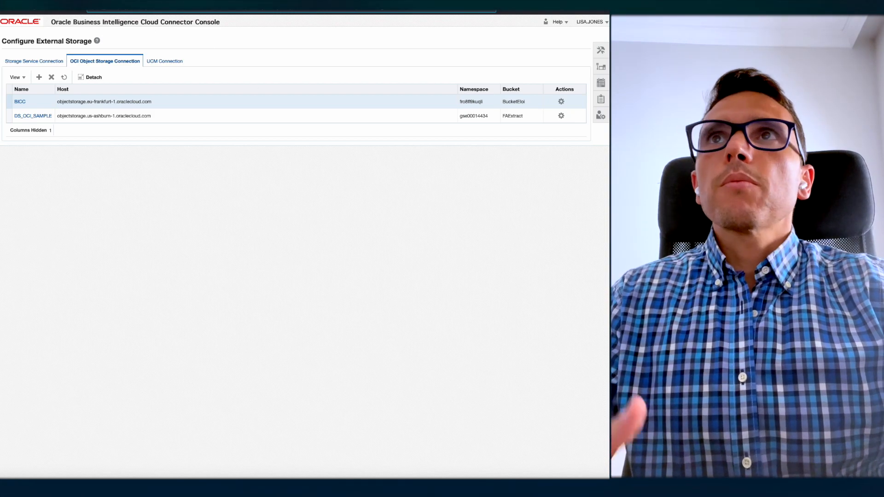
pyautogui.click(184, 3)
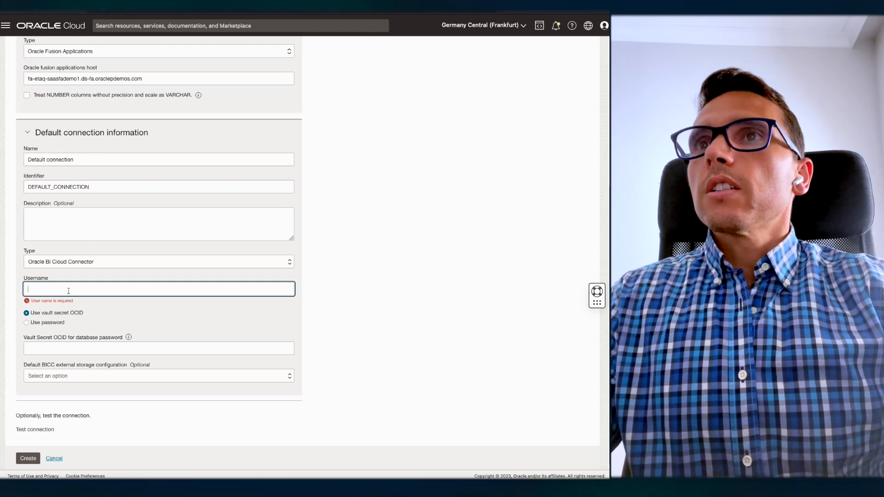
pyautogui.write('lisa.jones')
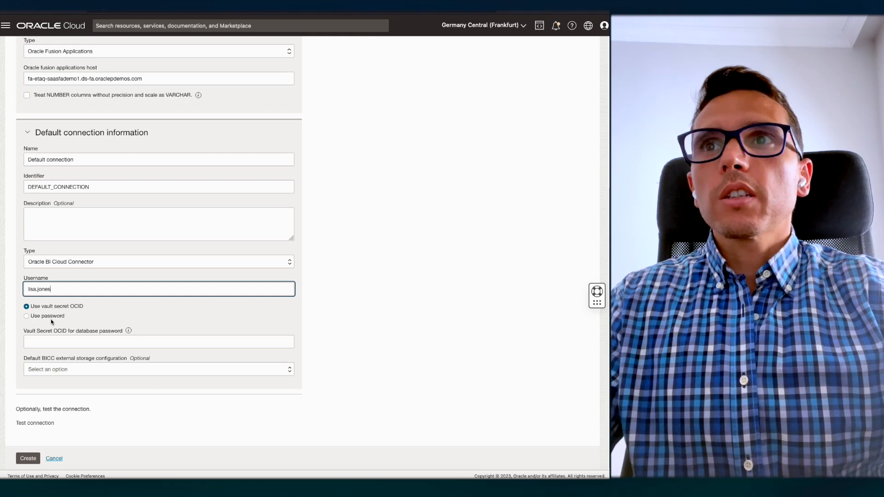
# Step: Switch the default connection's authentication to Use password and enter the account password
pyautogui.click(51, 318)
pyautogui.click(73, 340)
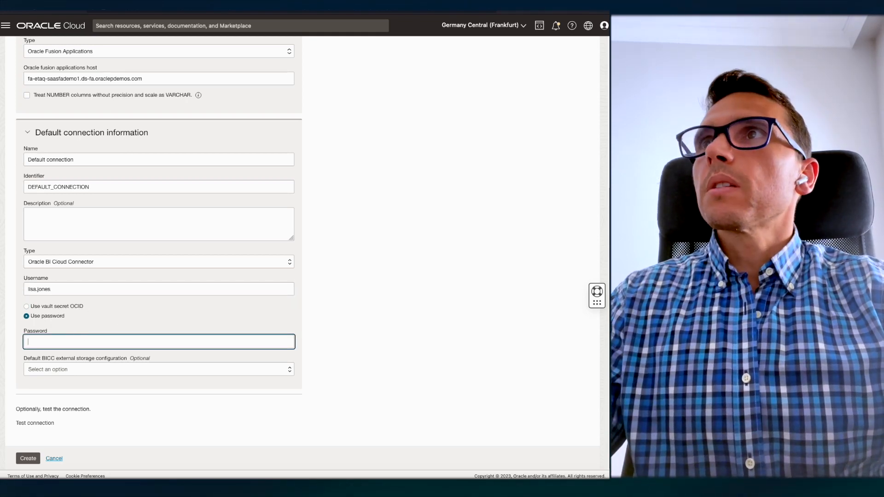
pyautogui.press('super+Tab')
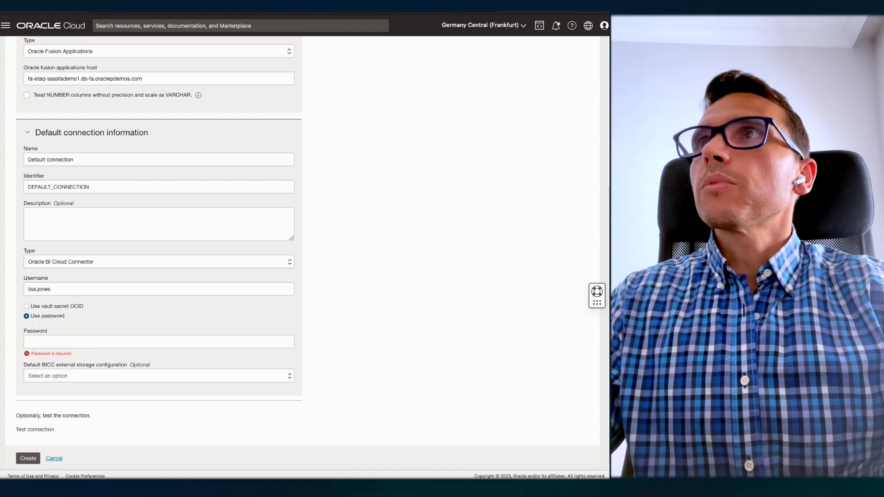
pyautogui.click(58, 339)
pyautogui.press('super+v')
pyautogui.click(380, 273)
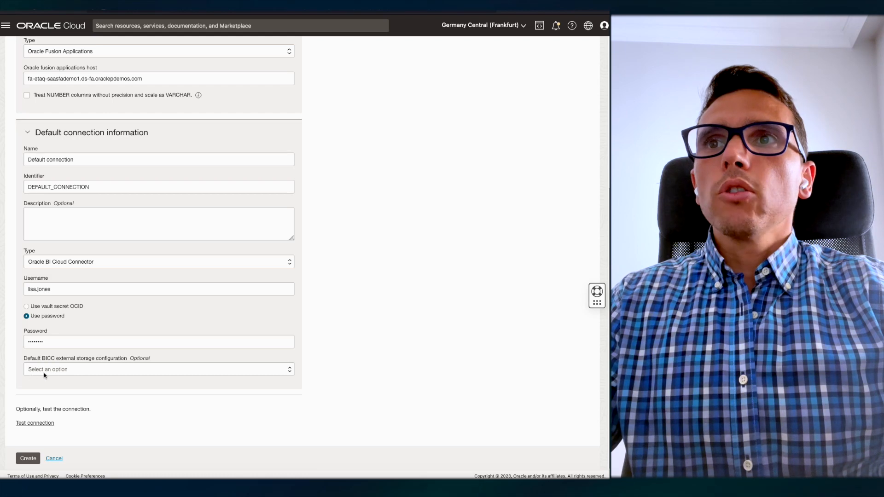
# Step: Choose BICC as the default BICC external storage configuration and test the connection
pyautogui.click(46, 371)
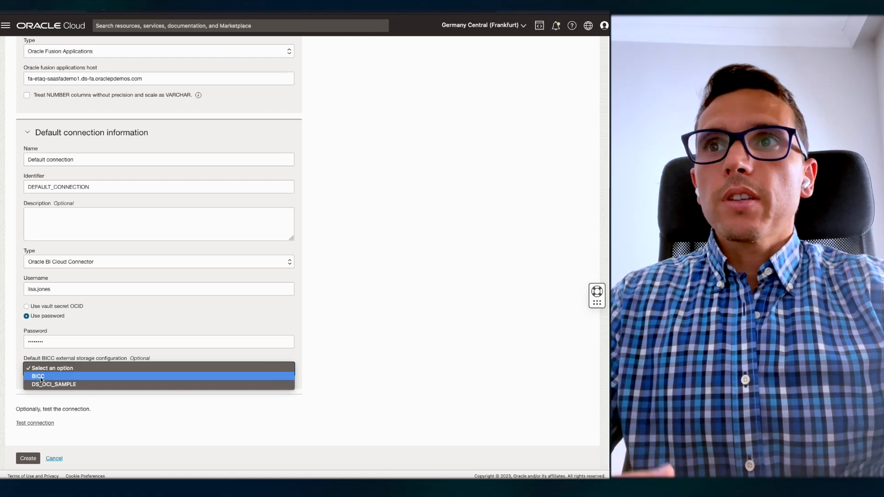
pyautogui.click(41, 376)
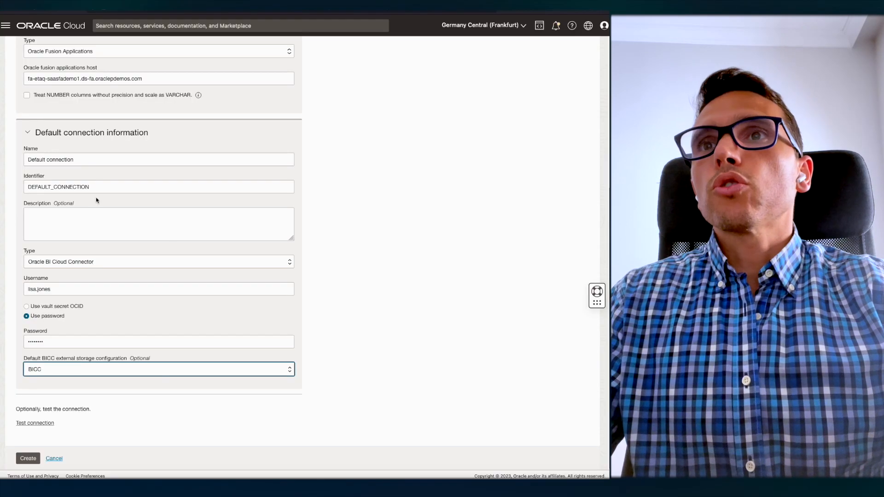
pyautogui.click(151, 395)
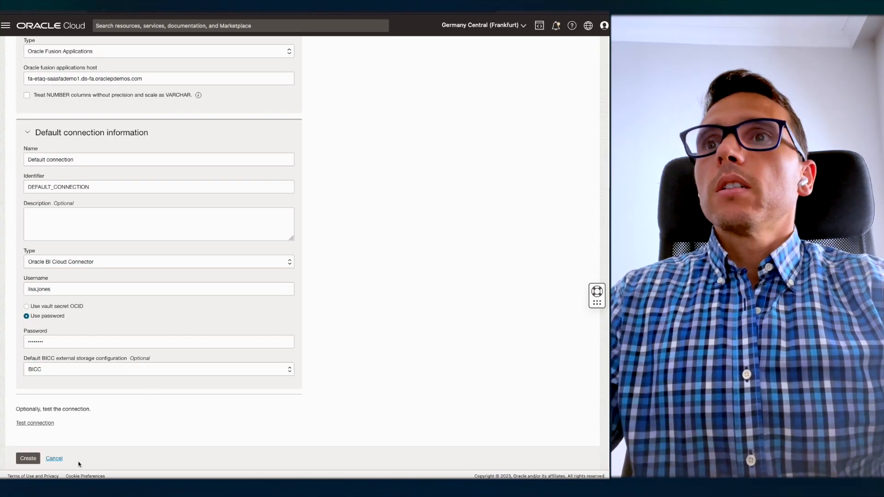
pyautogui.click(25, 426)
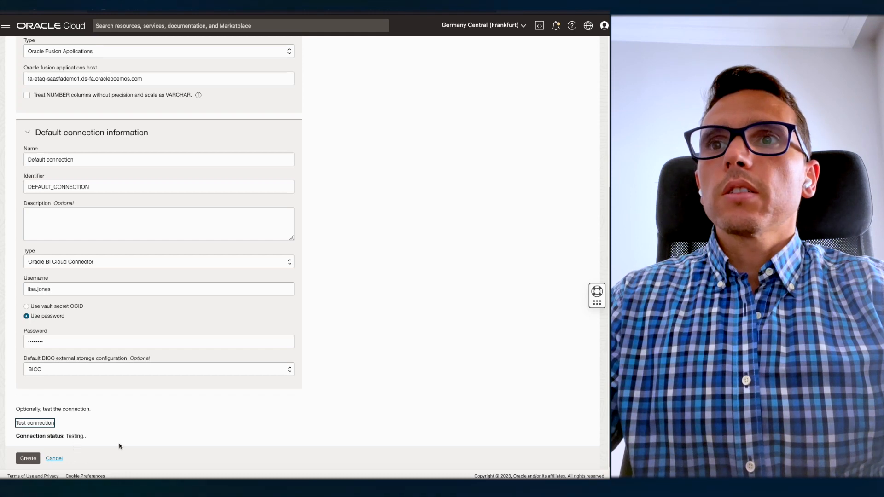
pyautogui.moveTo(77, 436); pyautogui.dragTo(104, 438)
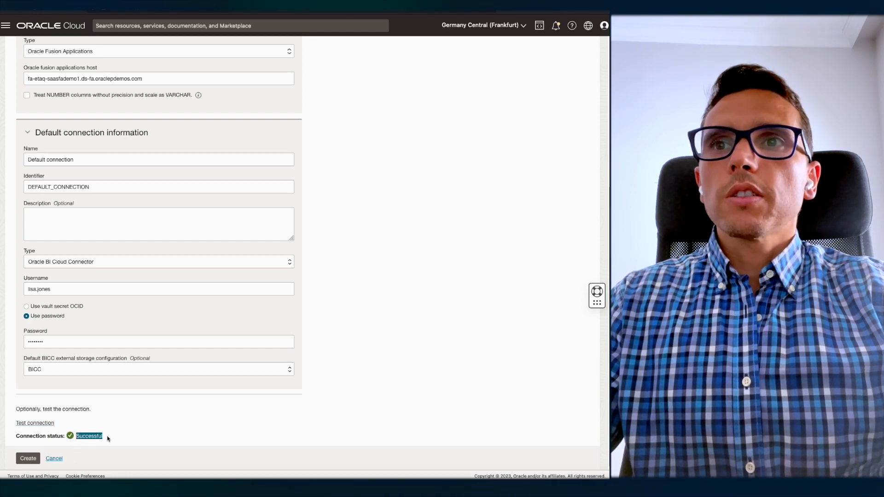
pyautogui.click(130, 436)
# Step: Create the ERP_CLOUD data asset and continue with password authentication instead of a vault
pyautogui.click(24, 460)
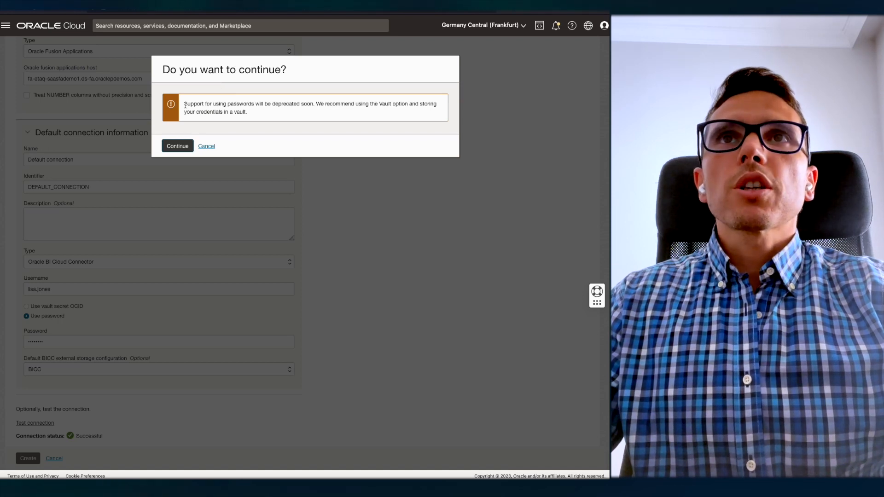
pyautogui.moveTo(185, 105); pyautogui.dragTo(311, 107)
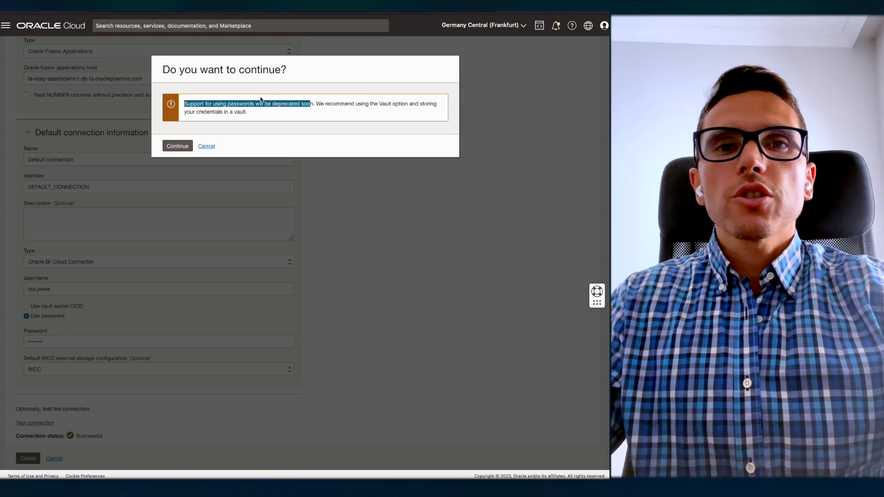
pyautogui.click(244, 116)
pyautogui.click(177, 145)
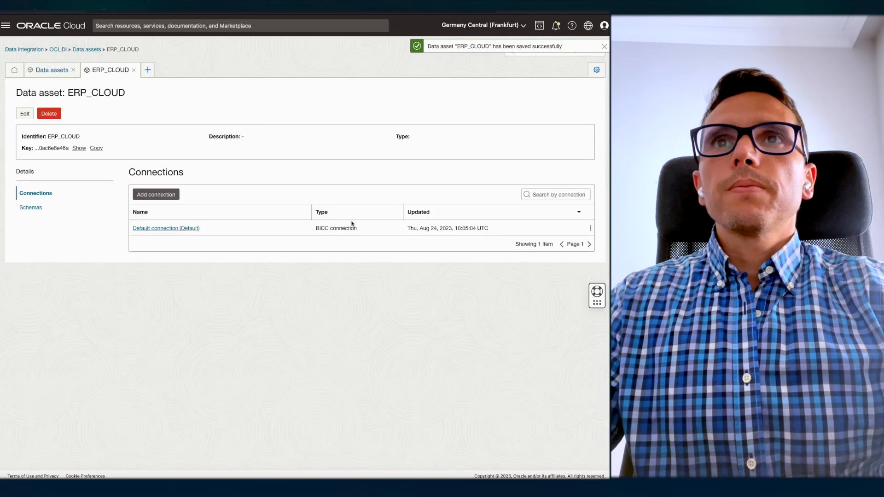
# Step: Close the ERP_CLOUD and data assets pages to return to the OCI_DI workspace home
pyautogui.click(134, 71)
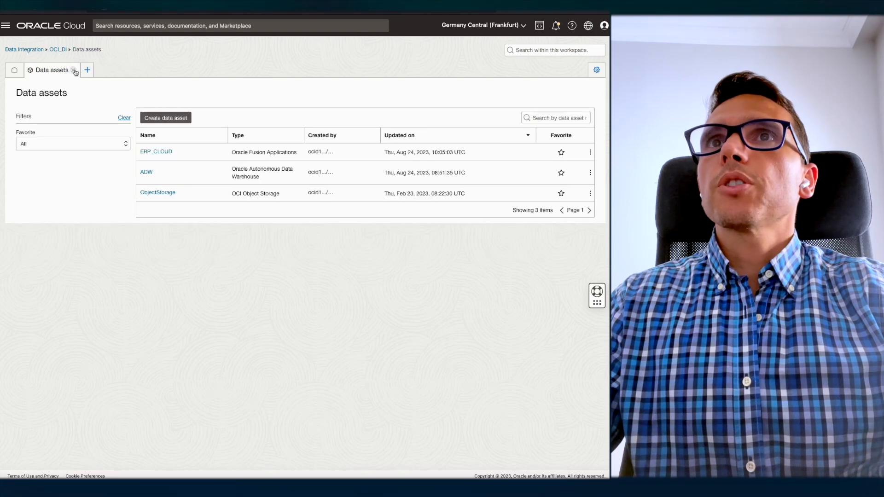
pyautogui.click(74, 70)
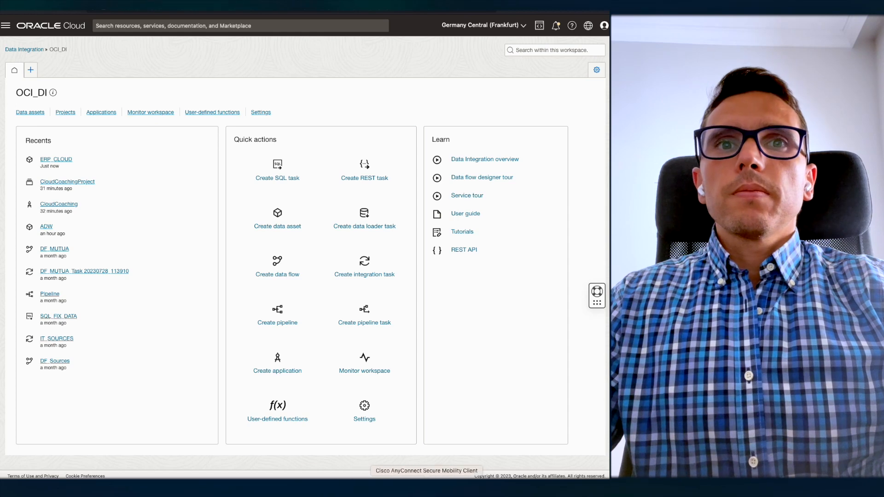
pyautogui.click(387, 487)
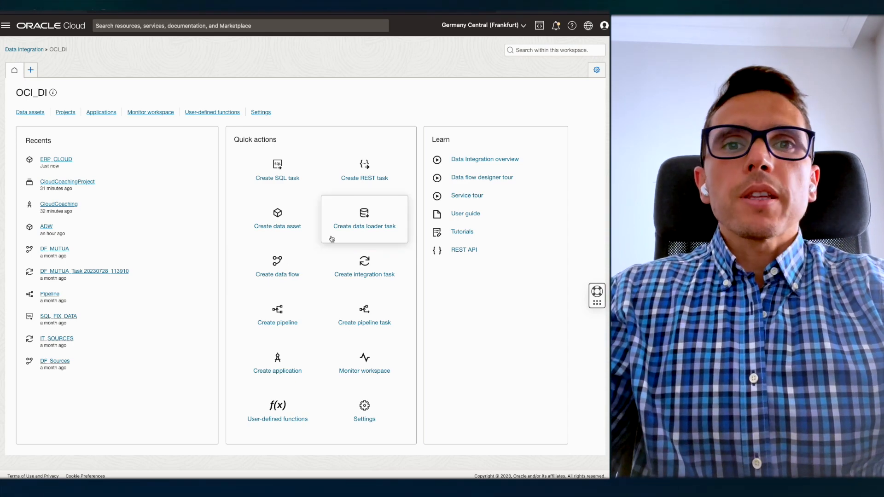
# Step: Start a new data flow, enlarge its operators list and canvas area, and place a source operator on the canvas
pyautogui.click(271, 277)
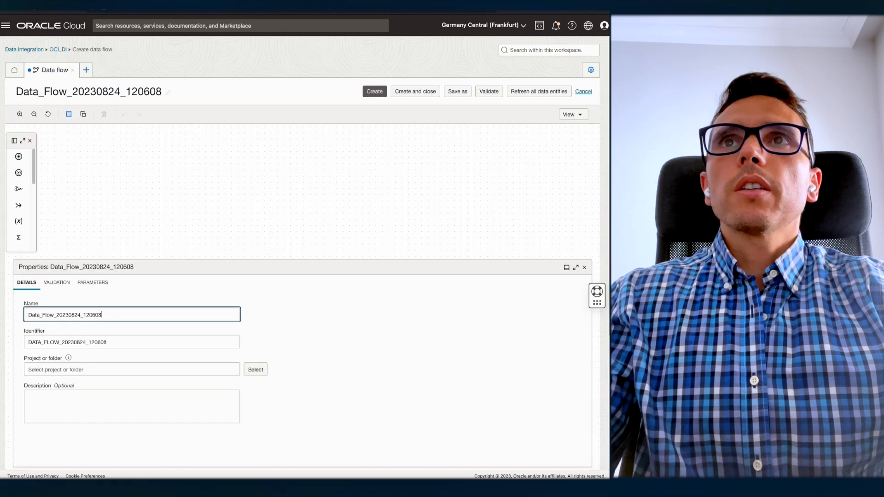
pyautogui.click(22, 141)
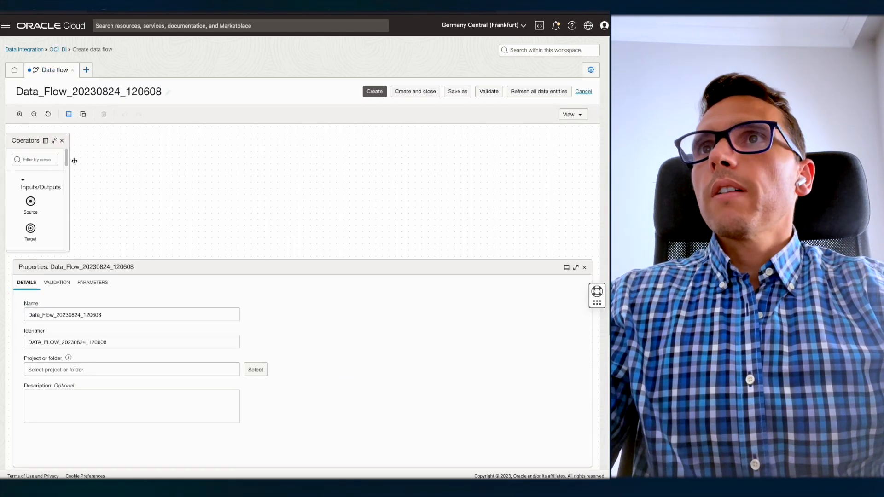
pyautogui.moveTo(92, 274); pyautogui.dragTo(86, 314)
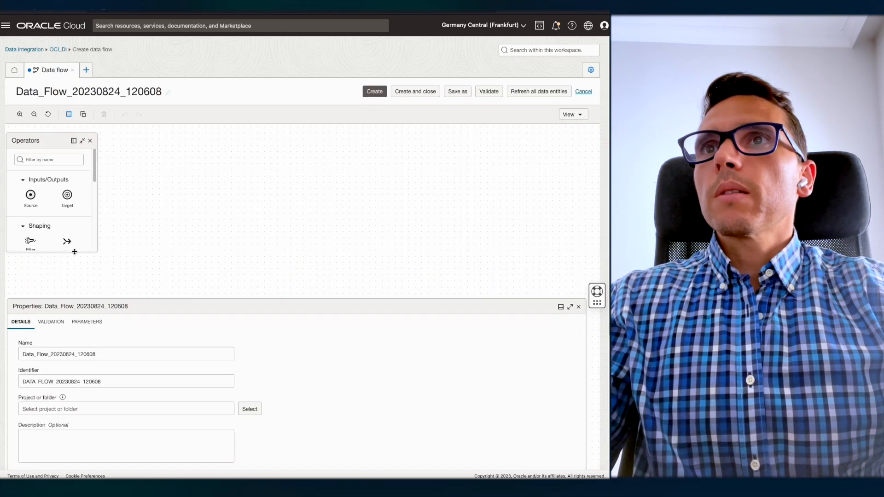
pyautogui.scroll(-1, 55, 191)
pyautogui.moveTo(28, 194); pyautogui.dragTo(154, 182)
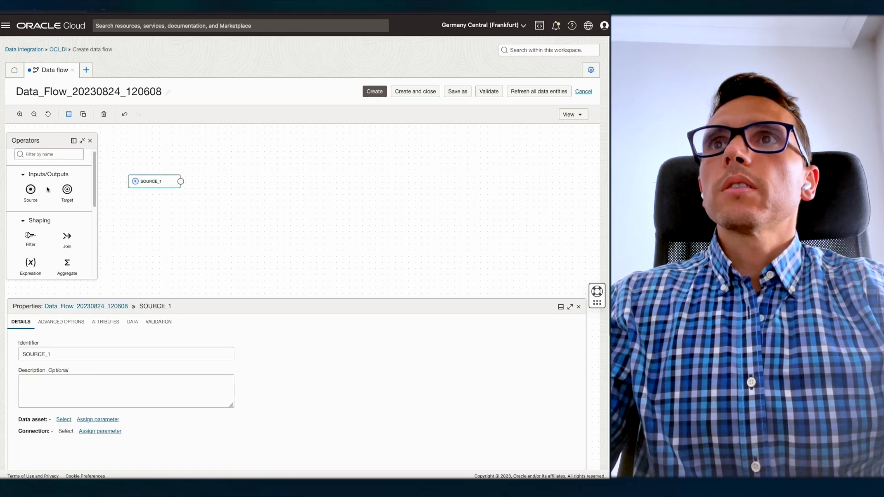
# Step: Set ERP_CLOUD as the data asset of the SOURCE_1 operator
pyautogui.scroll(-4, 392, 388)
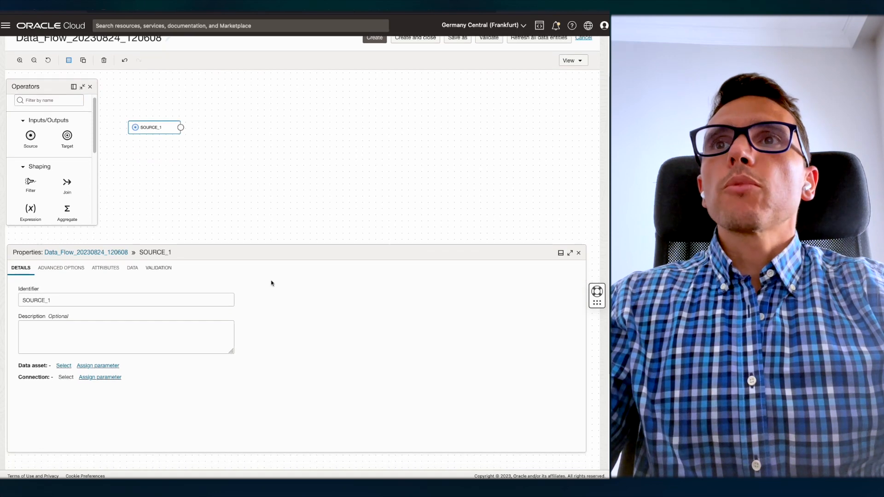
pyautogui.moveTo(19, 333); pyautogui.dragTo(44, 333)
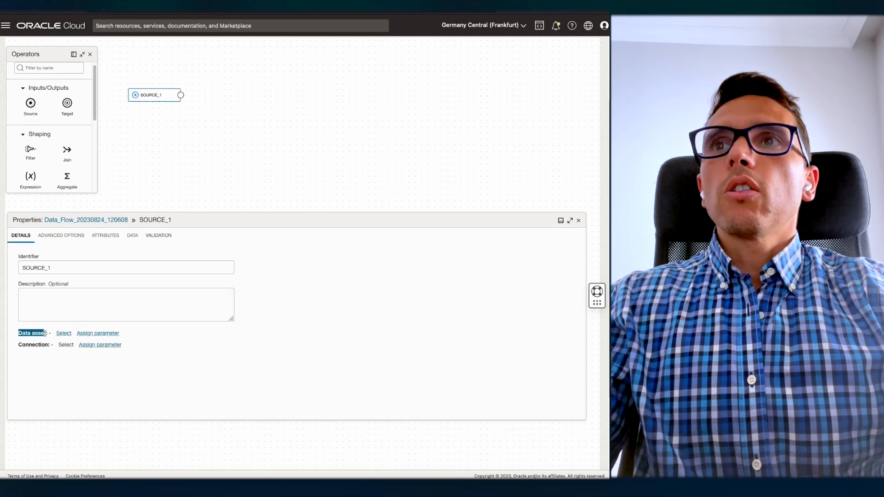
pyautogui.click(58, 334)
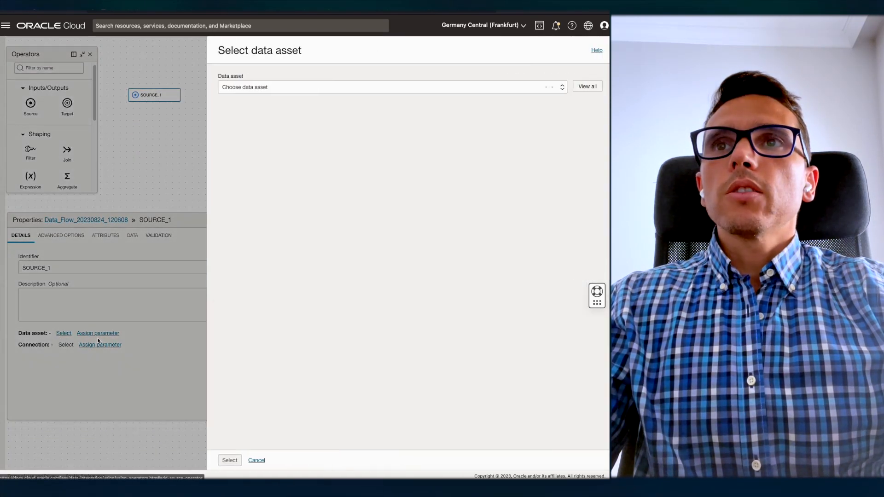
pyautogui.click(251, 88)
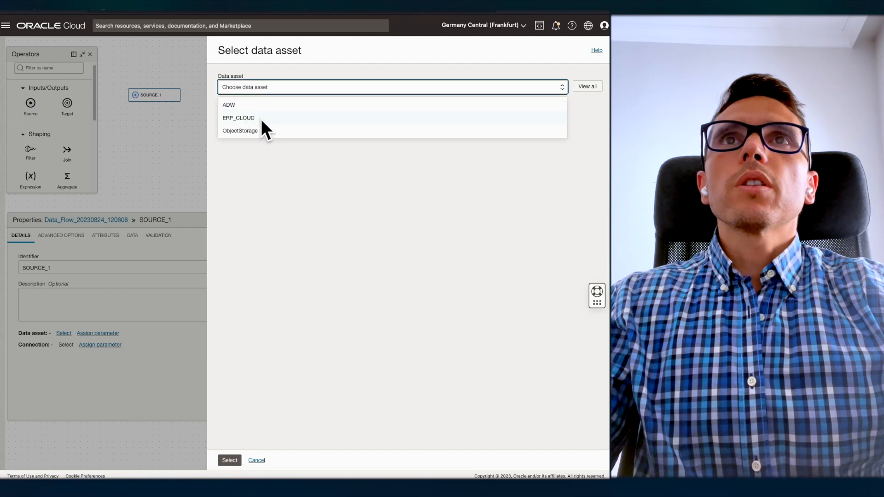
pyautogui.click(238, 119)
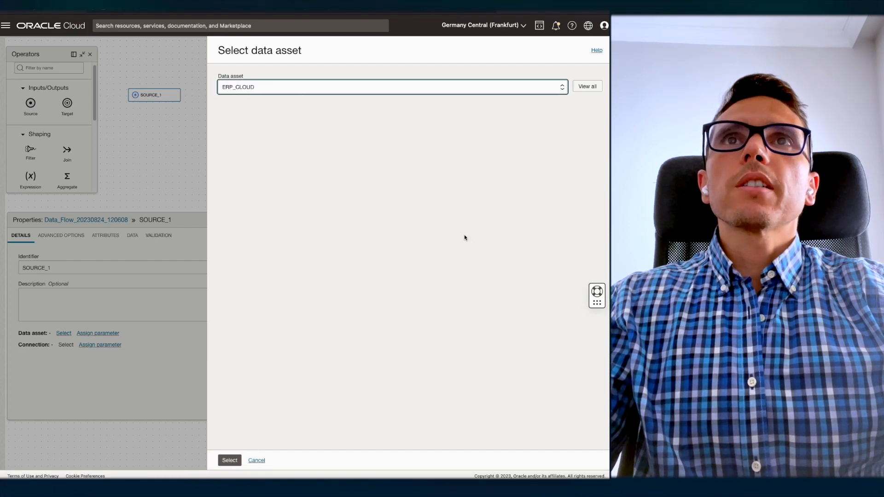
pyautogui.click(230, 460)
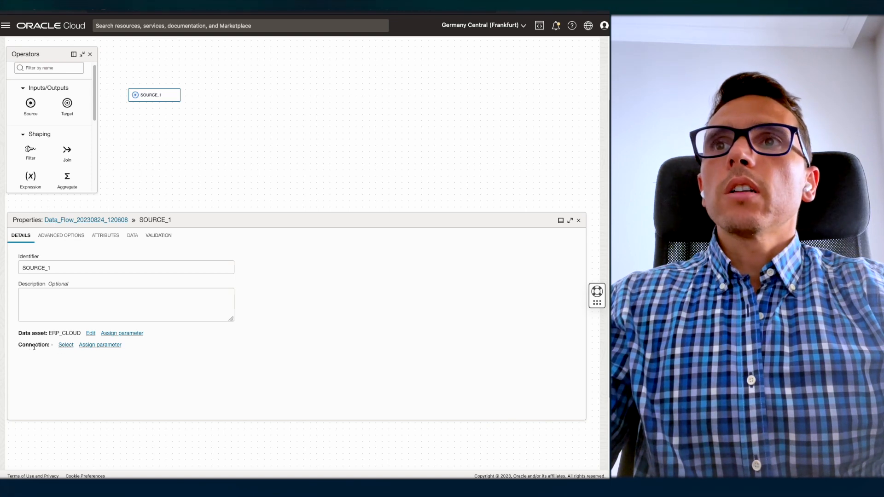
# Step: Assign the Default connection to the SOURCE_1 operator
pyautogui.click(66, 346)
pyautogui.click(262, 99)
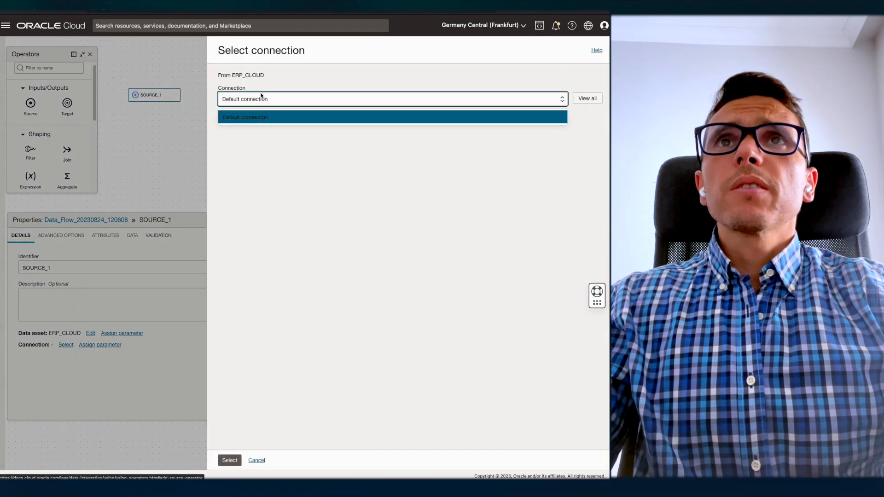
pyautogui.click(374, 261)
pyautogui.click(230, 461)
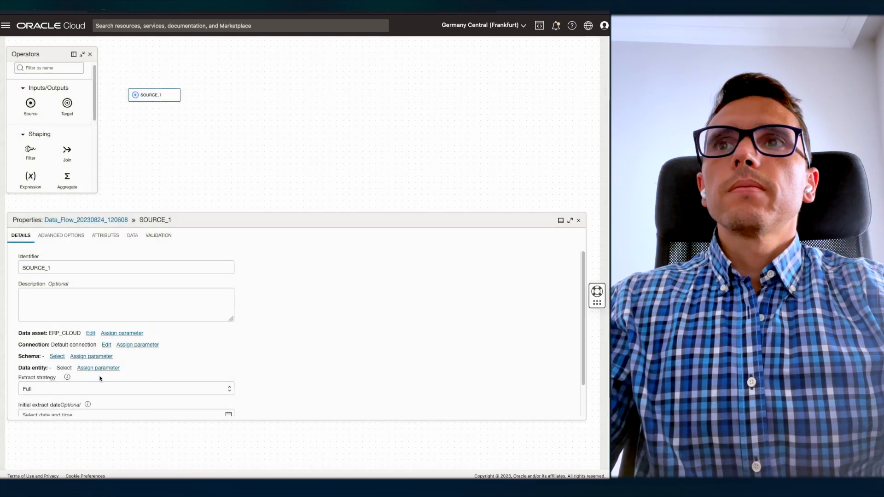
# Step: Open the schema selection for the SOURCE_1 operator and show the available schemas
pyautogui.scroll(-1, 55, 351)
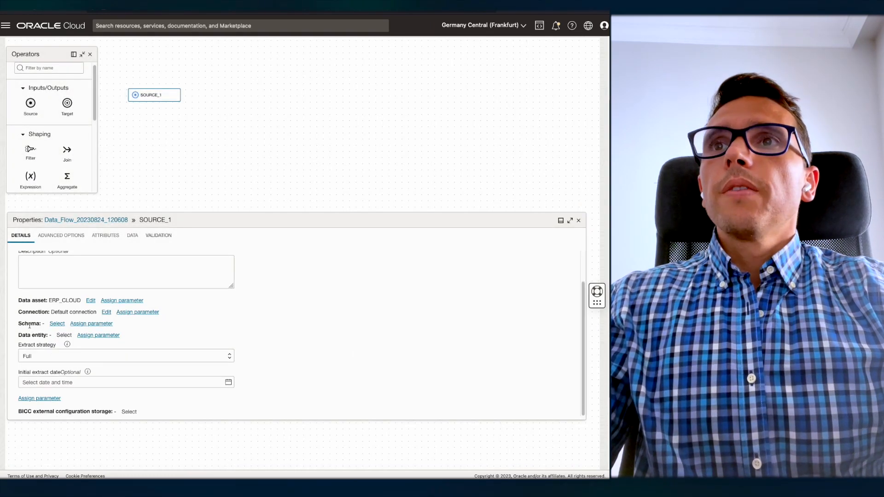
pyautogui.click(57, 324)
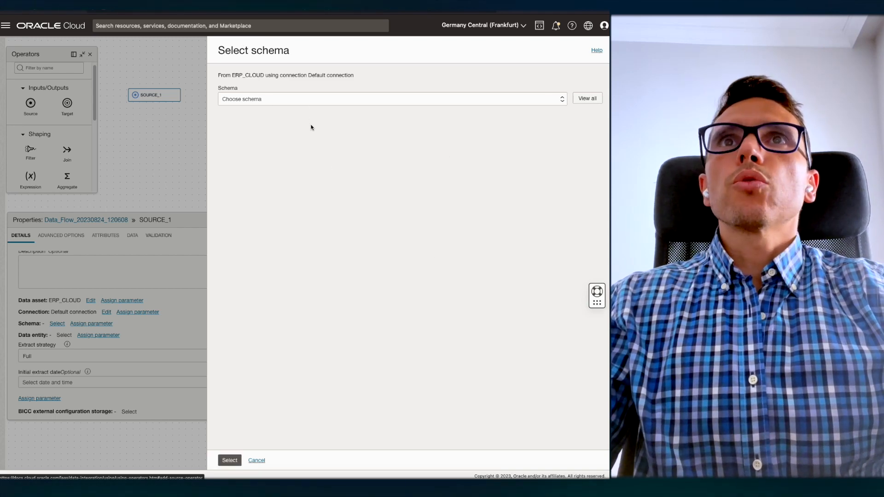
pyautogui.click(285, 101)
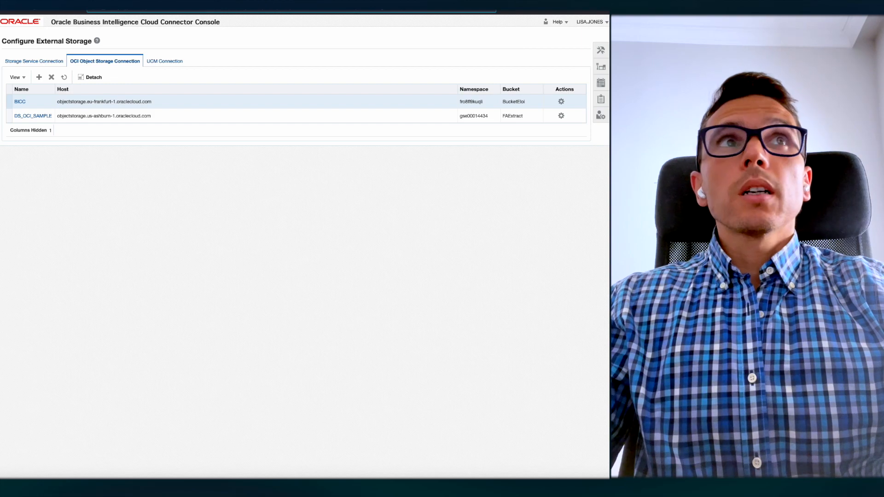
# Step: Switch to the BICC console and view the data stores of the Financial offering
pyautogui.click(601, 67)
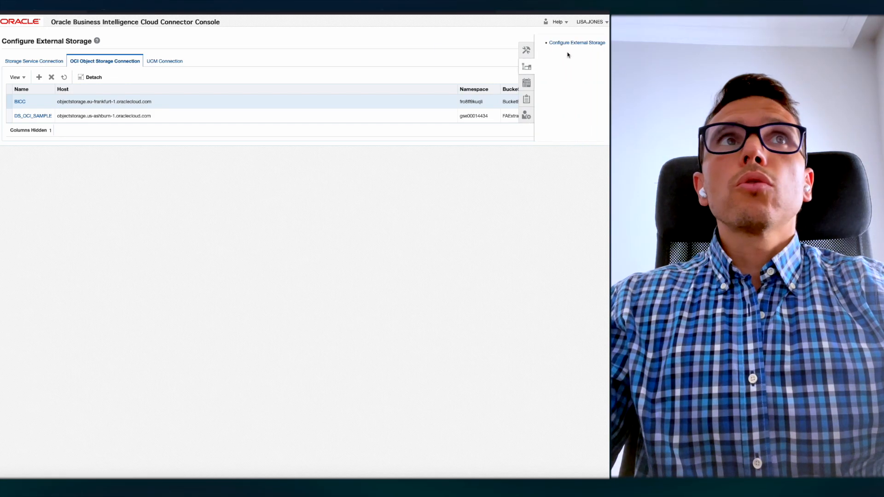
pyautogui.click(526, 51)
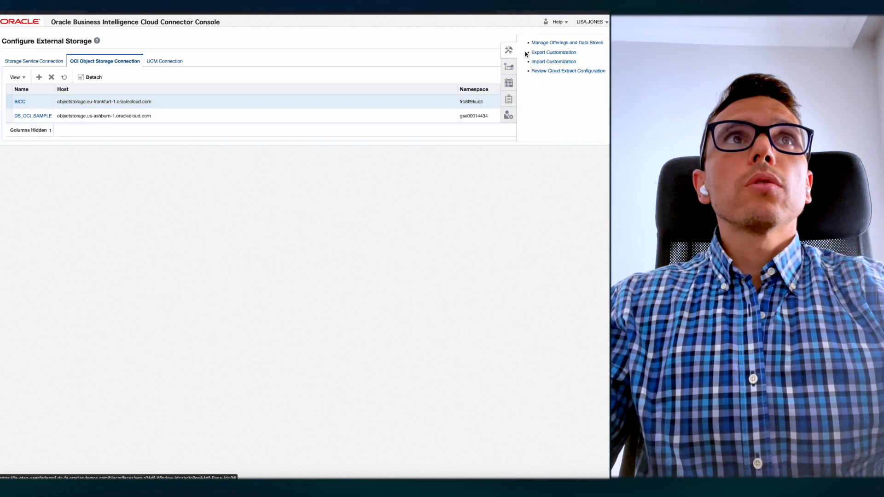
pyautogui.click(573, 44)
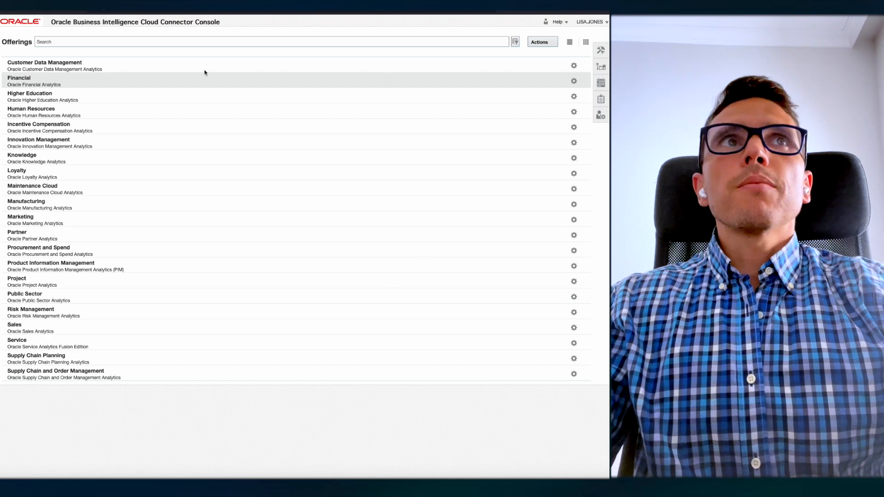
pyautogui.click(19, 79)
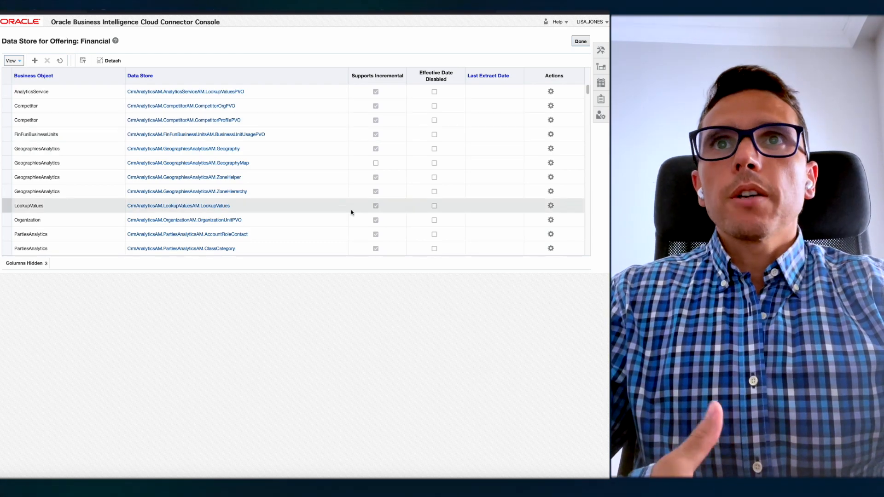
pyautogui.scroll(-1, 267, 100)
pyautogui.scroll(1, 266, 102)
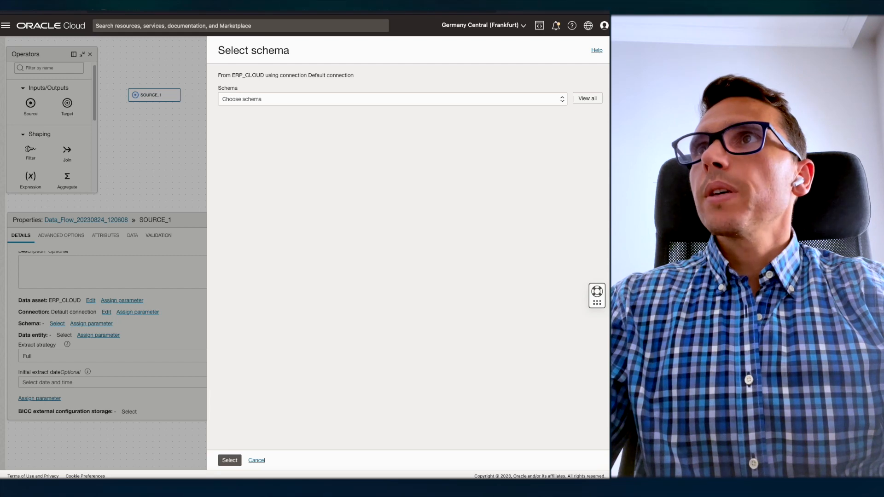
# Step: Return to OCI Data Integration and set the SOURCE_1 schema to Financial
pyautogui.click(271, 97)
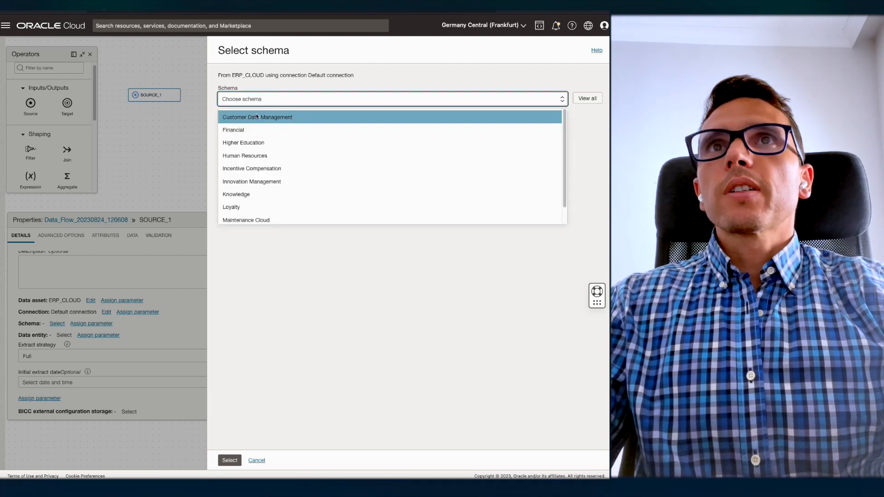
pyautogui.click(233, 129)
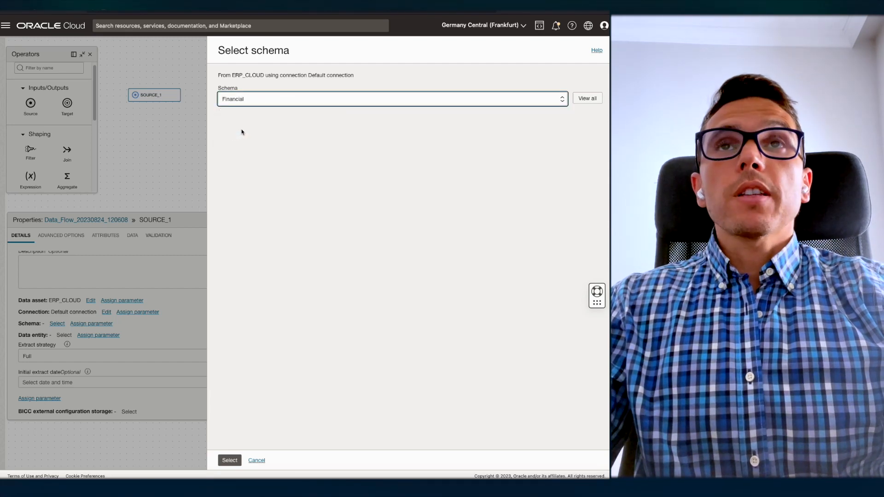
pyautogui.click(230, 460)
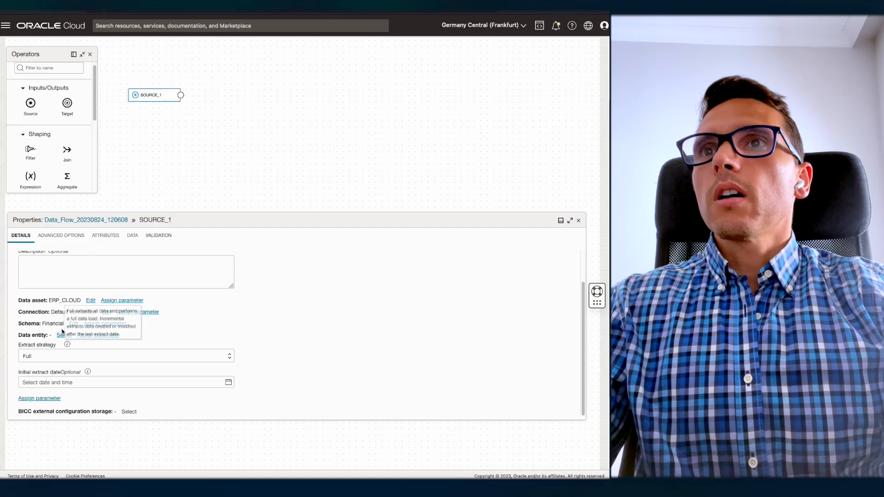
# Step: Find FinExtractAM.XlaBiccExtractAM.SubledgerTransactionLineExtractPVO among all data entities and assign the matching data store to SOURCE_1
pyautogui.click(64, 335)
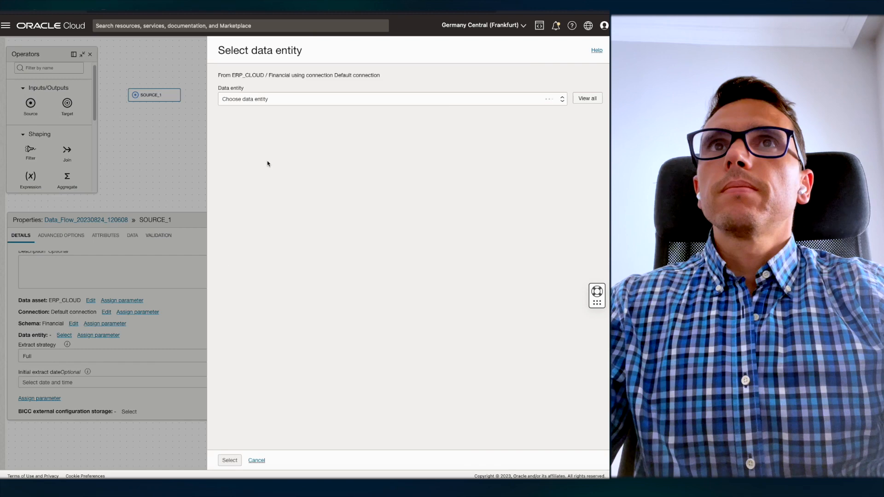
pyautogui.click(289, 100)
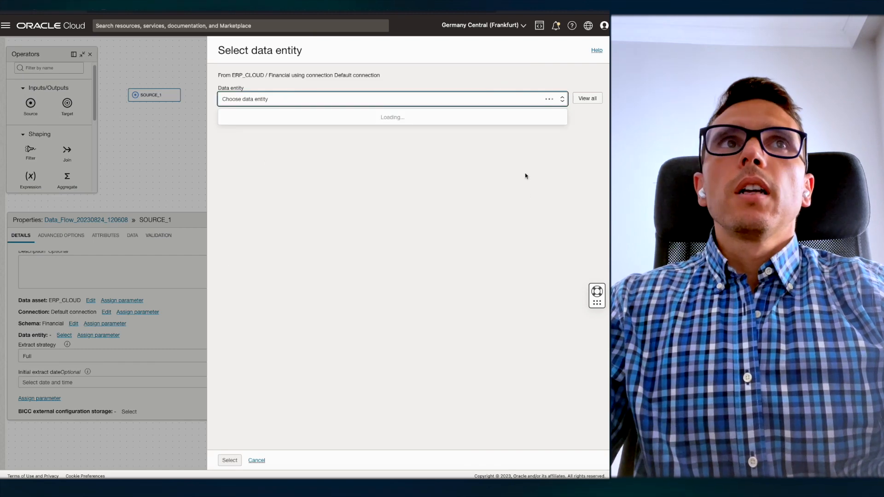
pyautogui.click(581, 82)
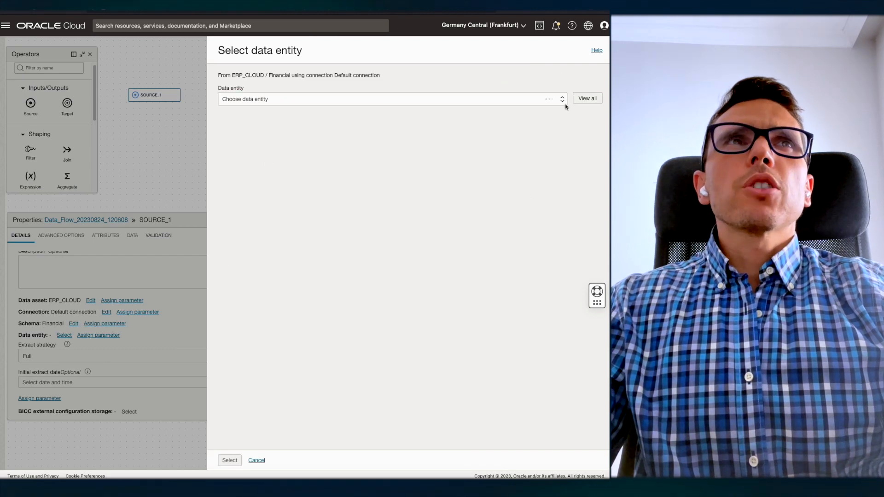
pyautogui.click(590, 100)
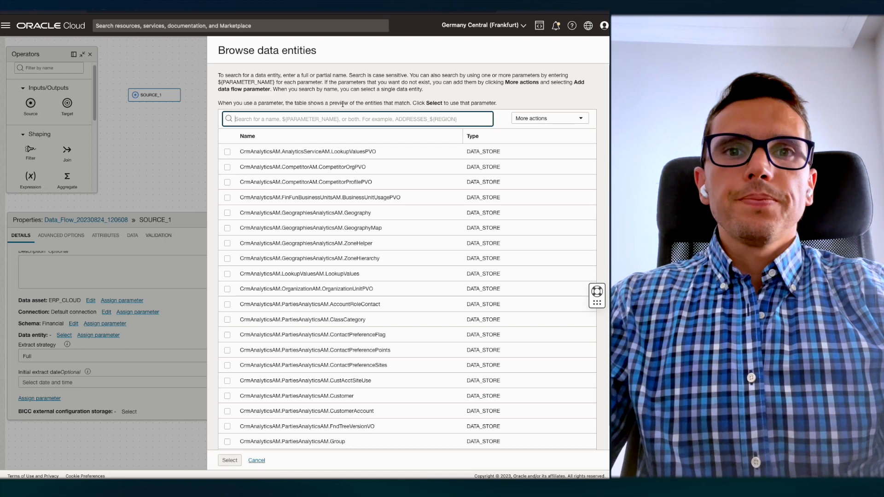
pyautogui.write('FinExtractAM.XlaBiccExtractAM.SubledgerTransactionLineExtractPVO')
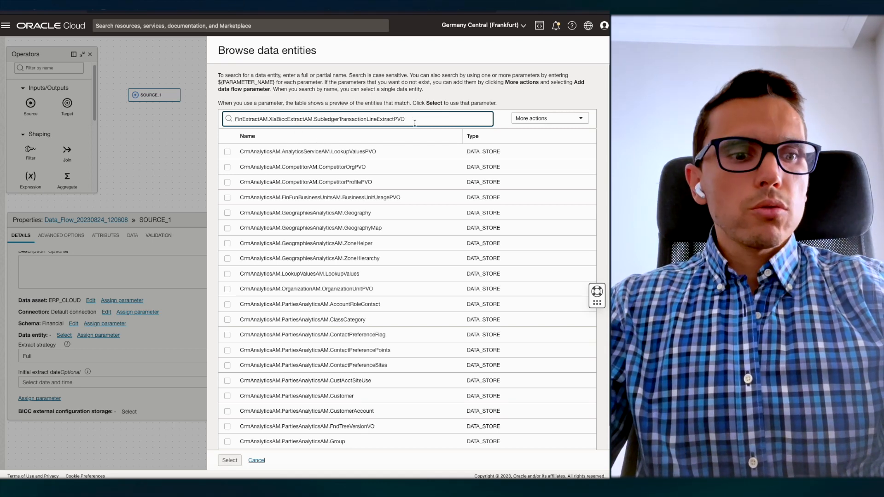
pyautogui.press('Return')
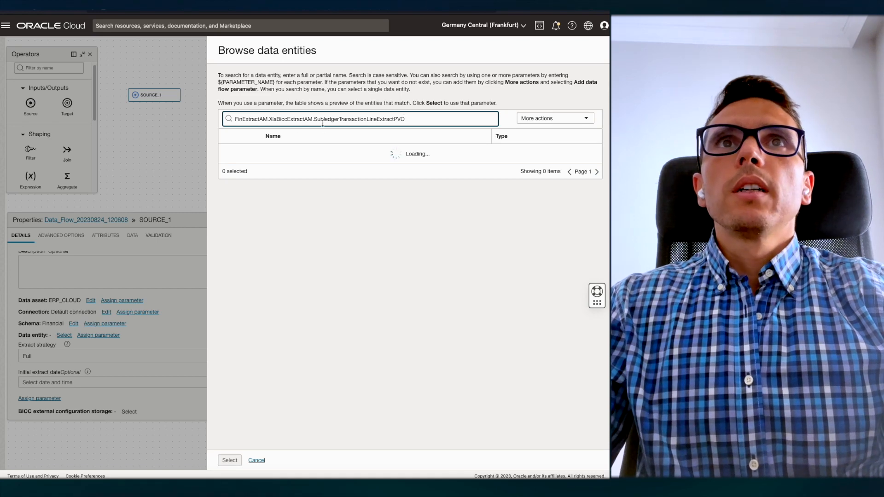
pyautogui.moveTo(315, 119); pyautogui.dragTo(440, 122)
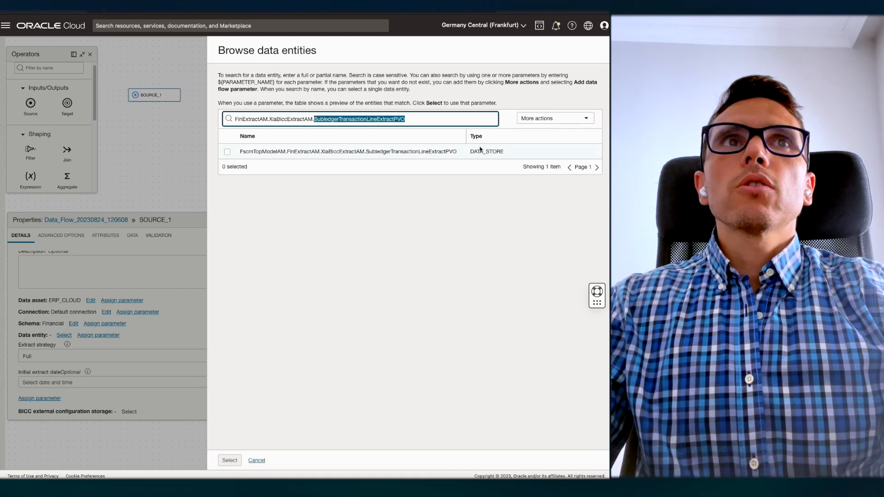
pyautogui.click(228, 151)
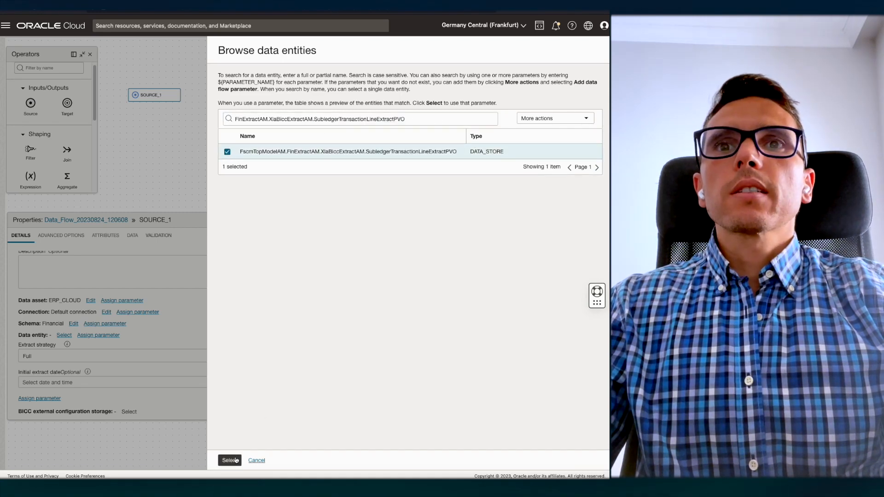
pyautogui.click(240, 460)
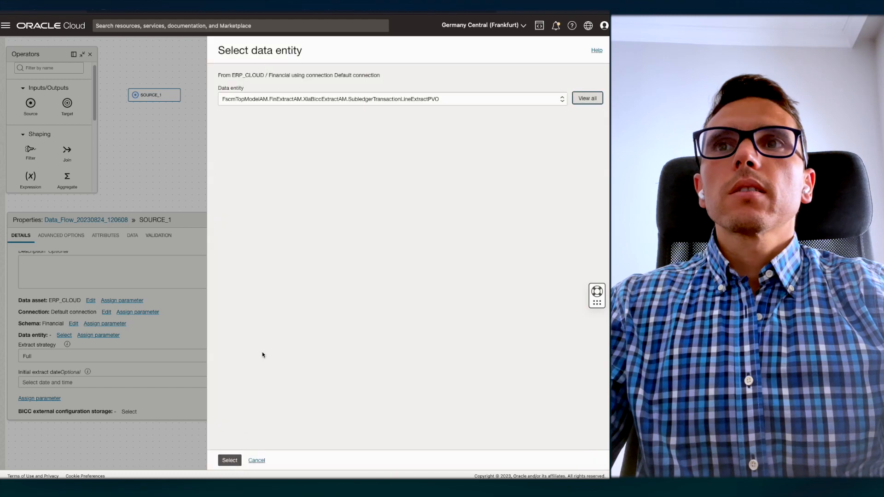
pyautogui.click(229, 460)
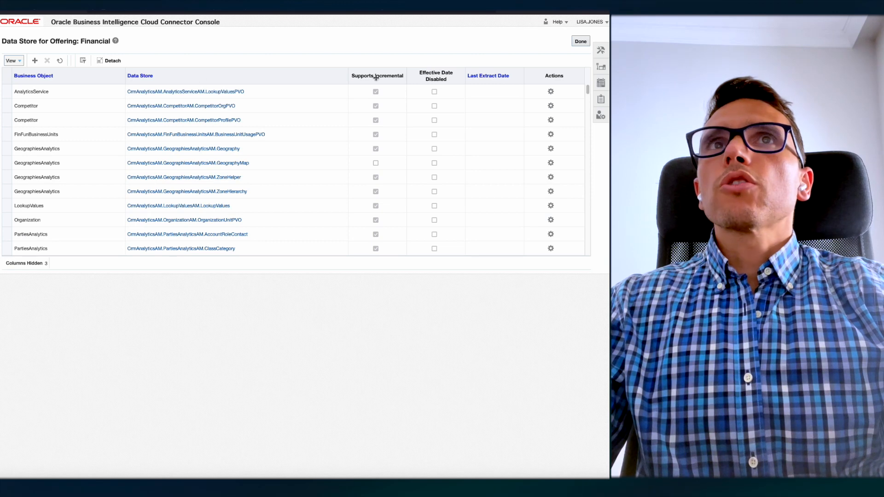
# Step: Switch to the BICC console and filter the Financial data stores by the name FscmTopModelAM.FinExtractAM.XlaBiccExtractAM.SubledgerTransactionLineExtractPVO
pyautogui.click(83, 61)
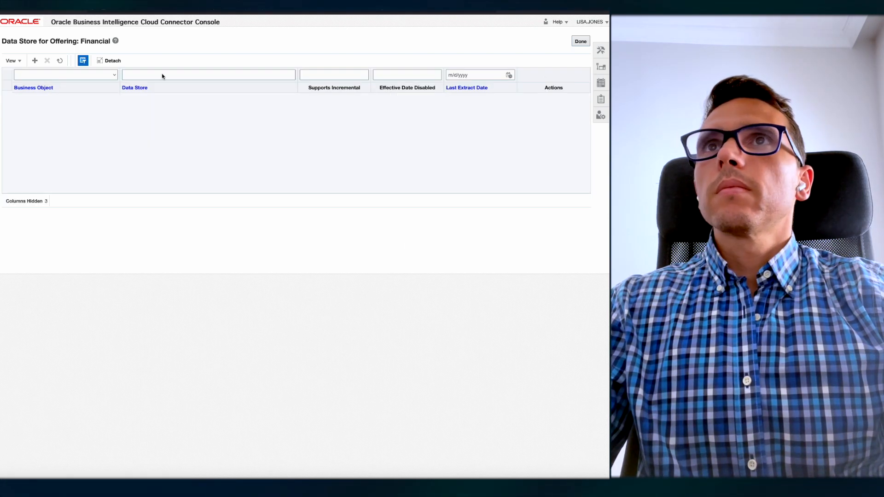
pyautogui.click(150, 74)
pyautogui.write('FscmTopModelAM.FinExtractAM.XlaBiccExtractAM.SubledgerTransactionLineExtractPVO')
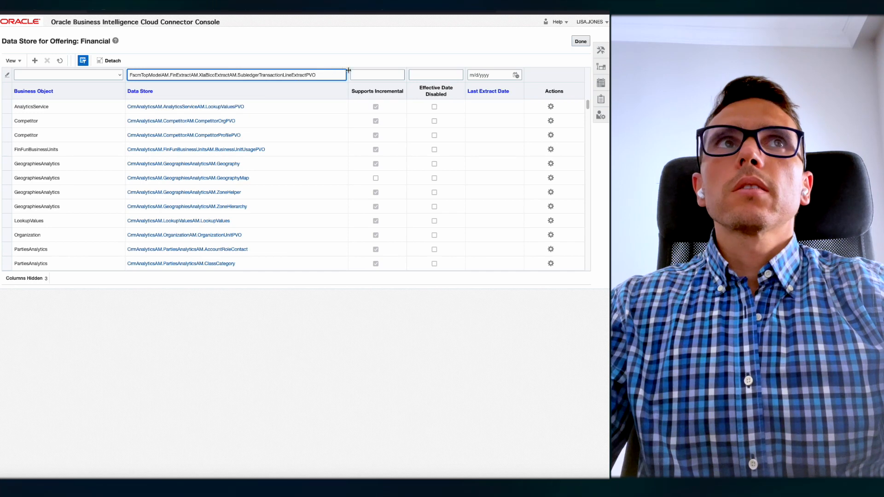
pyautogui.press('Return')
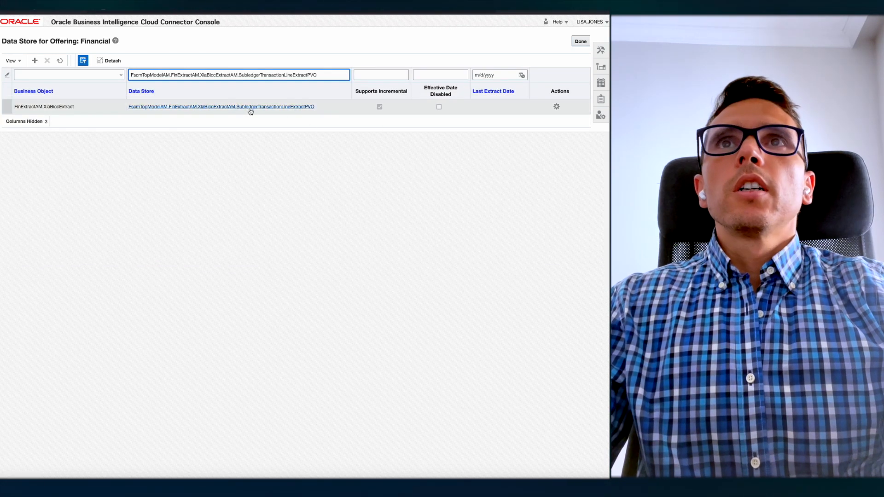
# Step: Open the SubledgerTransactionLineExtractPVO data store in the BICC console and look through its data store columns
pyautogui.click(138, 107)
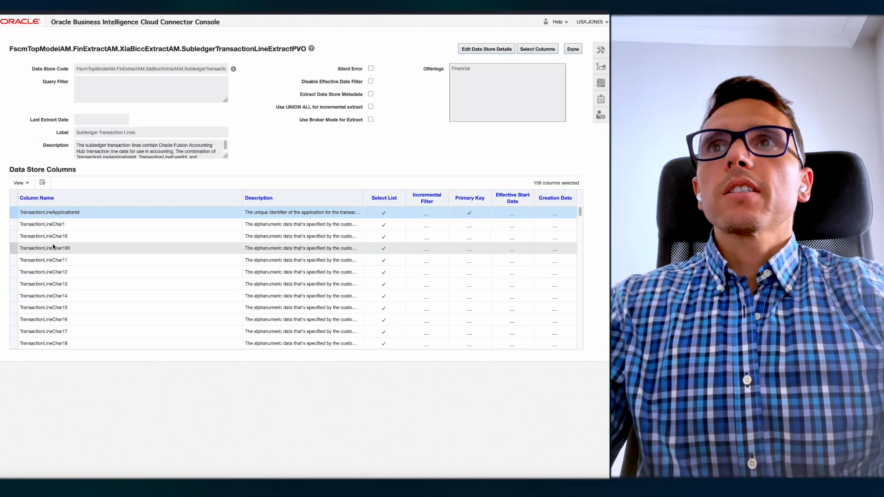
pyautogui.scroll(-3, 189, 273)
pyautogui.scroll(-3, 189, 274)
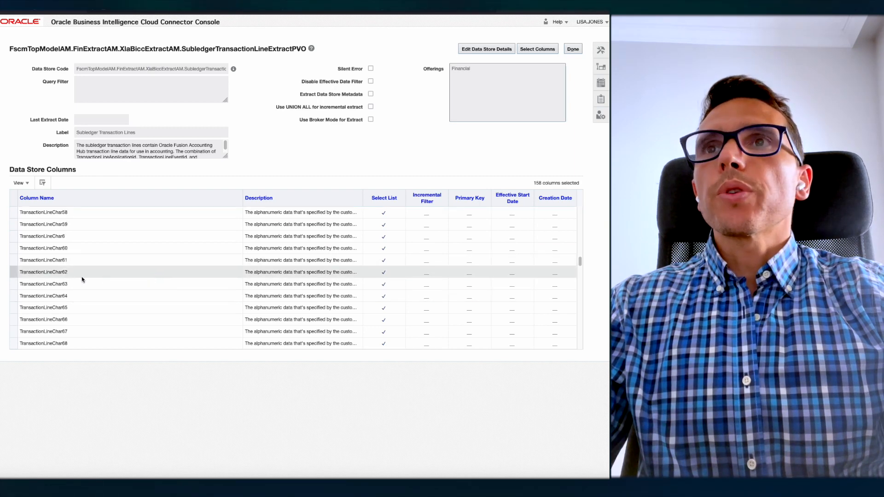
pyautogui.moveTo(581, 260); pyautogui.dragTo(580, 335)
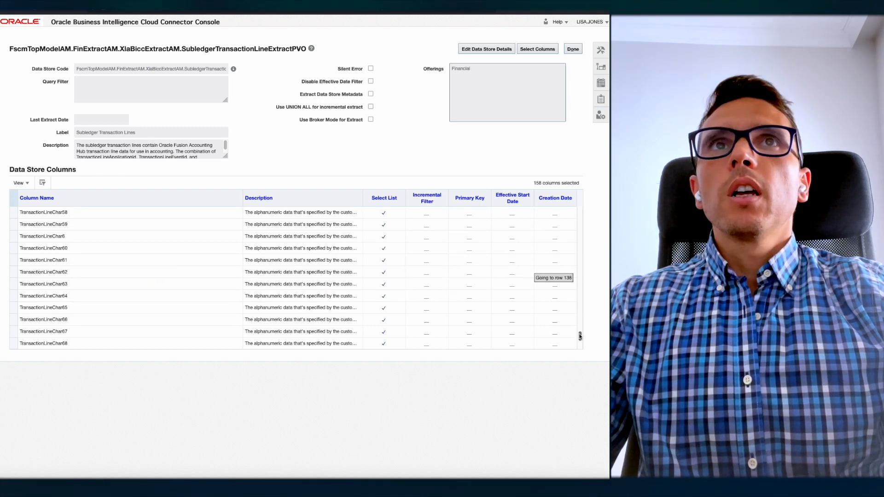
pyautogui.scroll(-3, 167, 319)
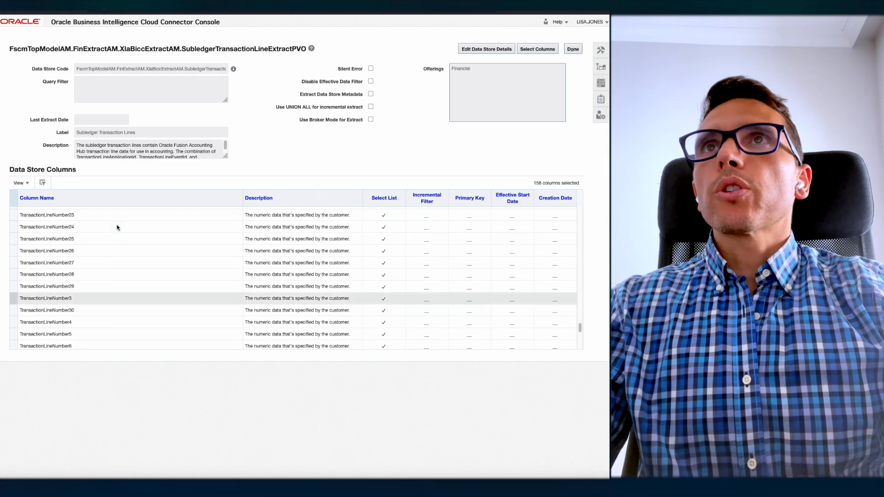
pyautogui.moveTo(581, 344); pyautogui.dragTo(580, 213)
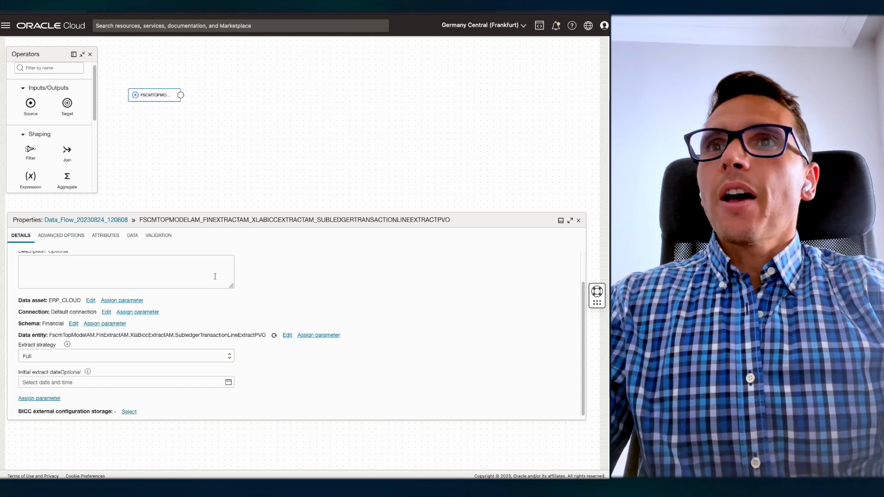
# Step: Return to the data flow in OCI Data Integration and review the source's extract strategy options, leaving Full selected
pyautogui.scroll(-2, 247, 292)
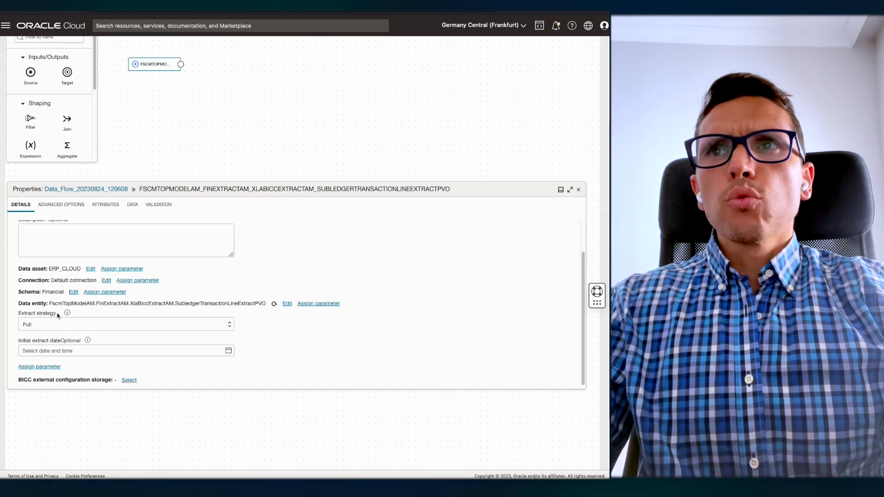
pyautogui.moveTo(71, 315)
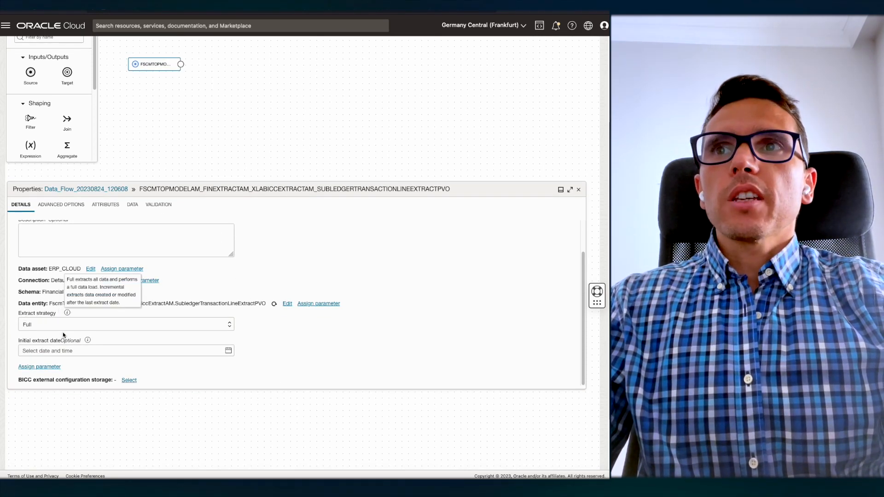
pyautogui.click(43, 325)
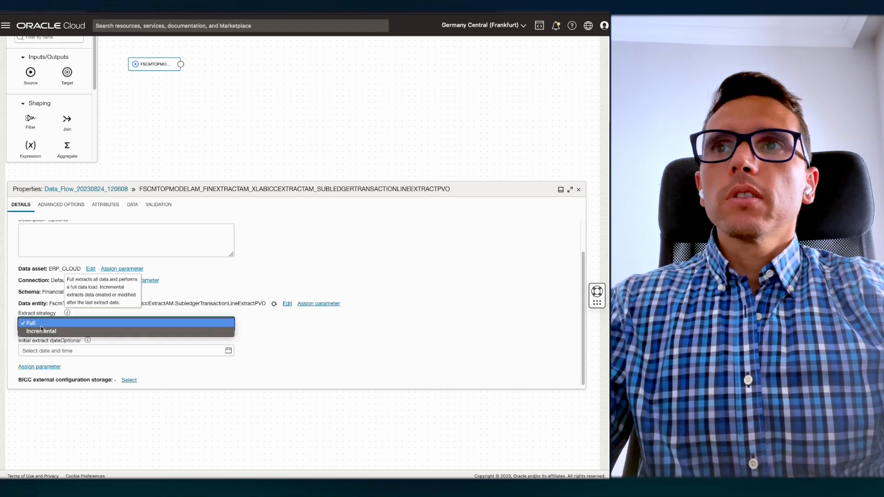
pyautogui.click(41, 316)
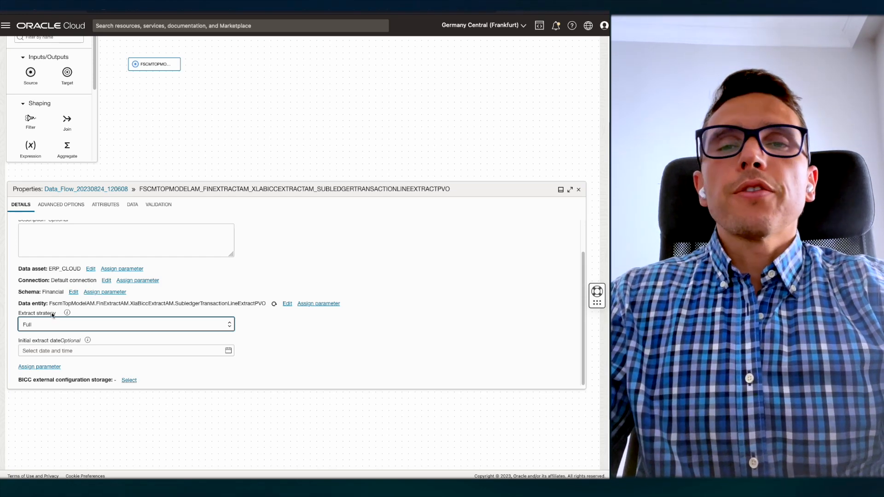
pyautogui.click(48, 324)
pyautogui.click(48, 324)
pyautogui.click(47, 323)
pyautogui.click(47, 322)
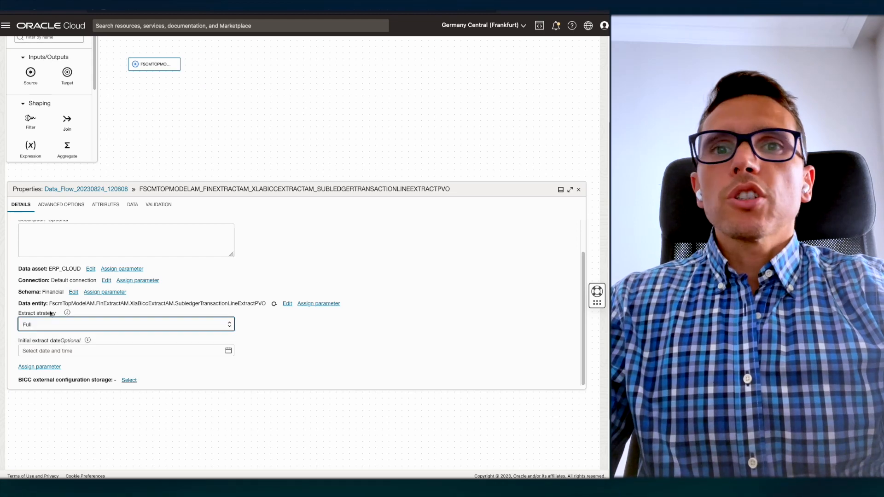
pyautogui.moveTo(68, 314)
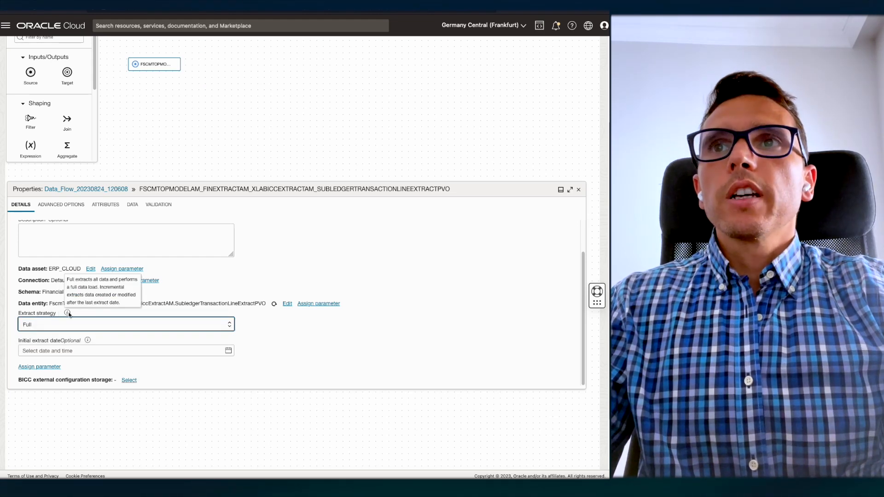
pyautogui.click(55, 328)
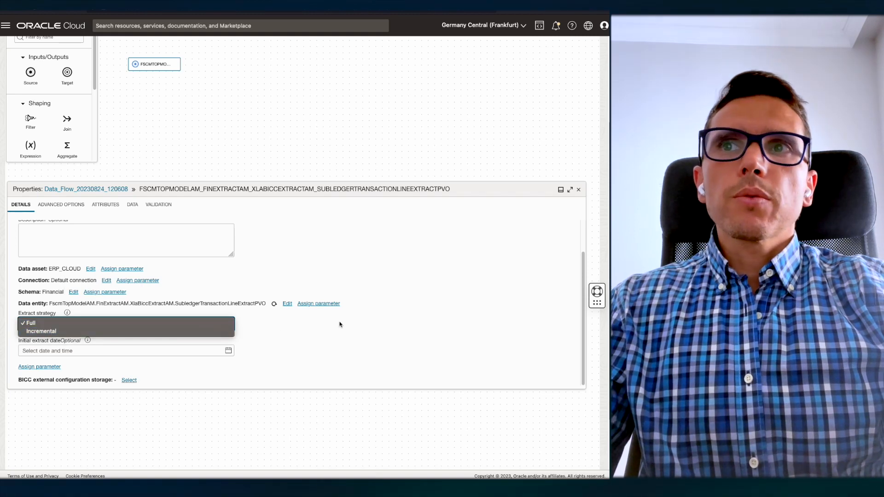
pyautogui.click(45, 314)
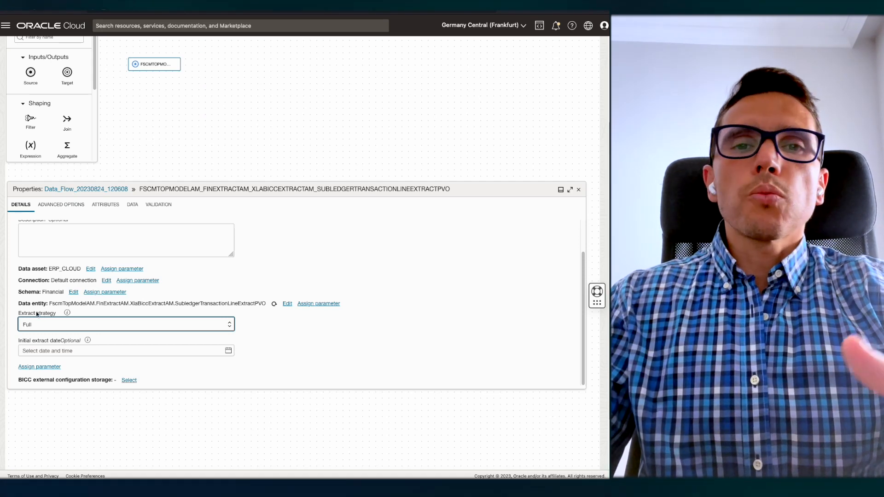
# Step: Set the source's BICC external configuration storage to BICC
pyautogui.scroll(-1, 288, 349)
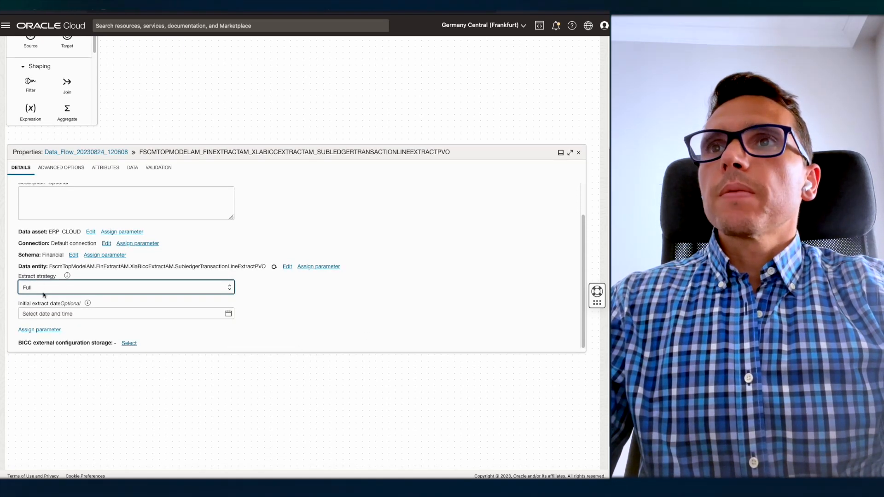
pyautogui.click(130, 343)
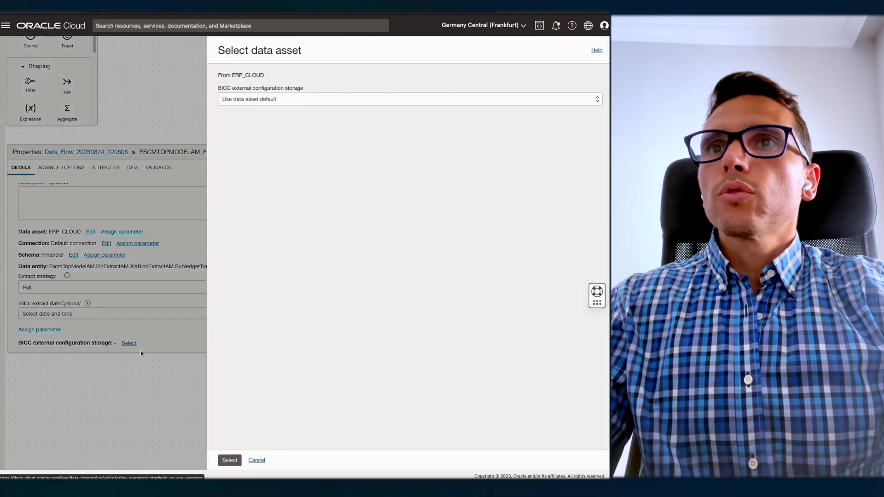
pyautogui.click(268, 99)
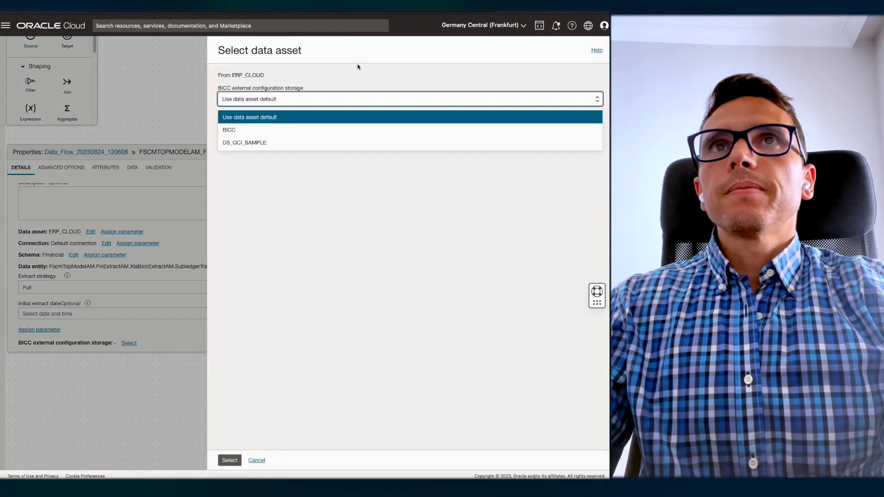
pyautogui.click(230, 130)
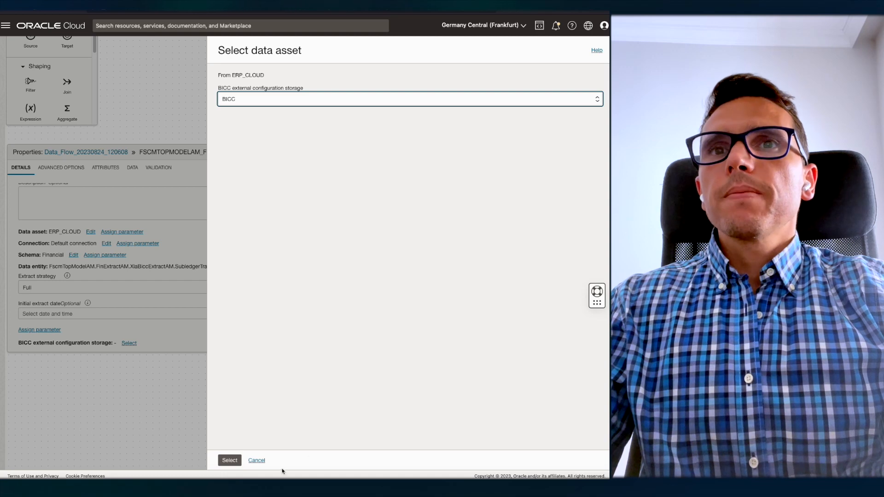
pyautogui.click(230, 460)
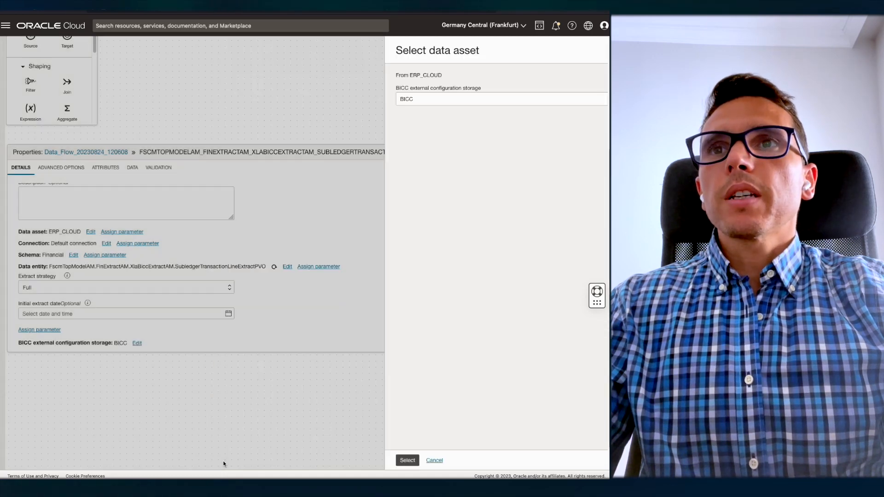
# Step: Move the source operator slightly down on the canvas and add a target operator to its right
pyautogui.scroll(2, 325, 303)
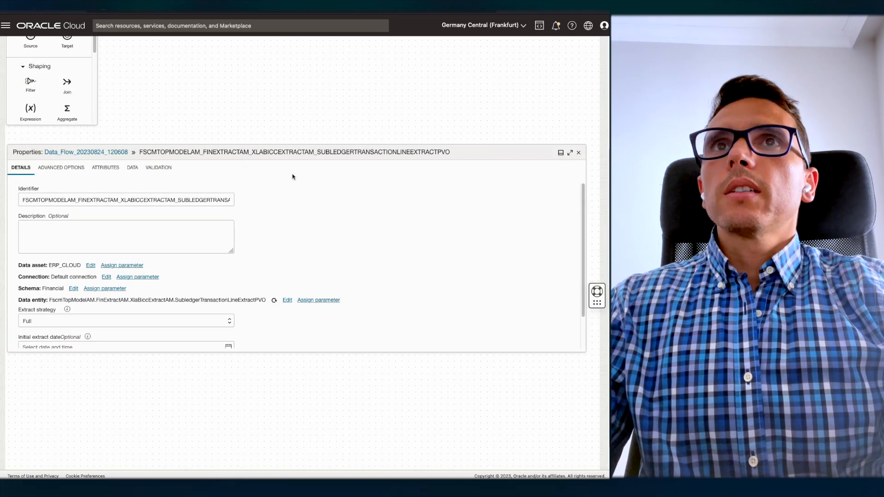
pyautogui.scroll(3, 278, 146)
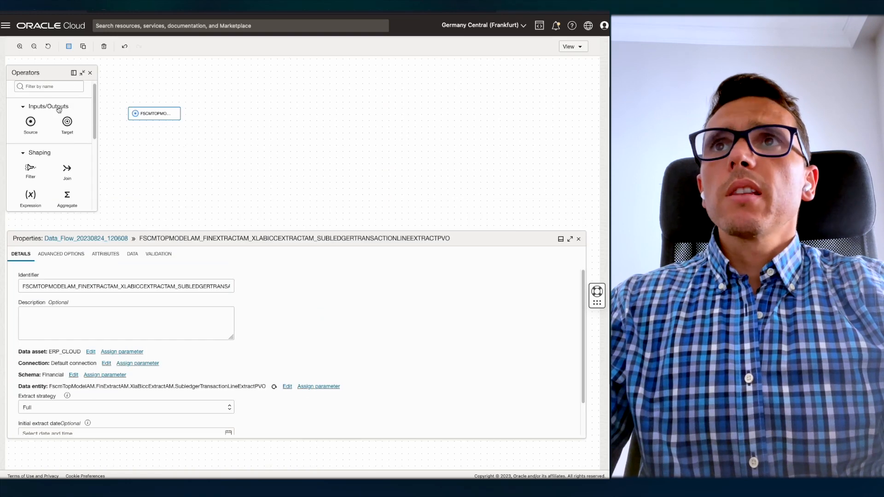
pyautogui.moveTo(150, 113); pyautogui.dragTo(156, 142)
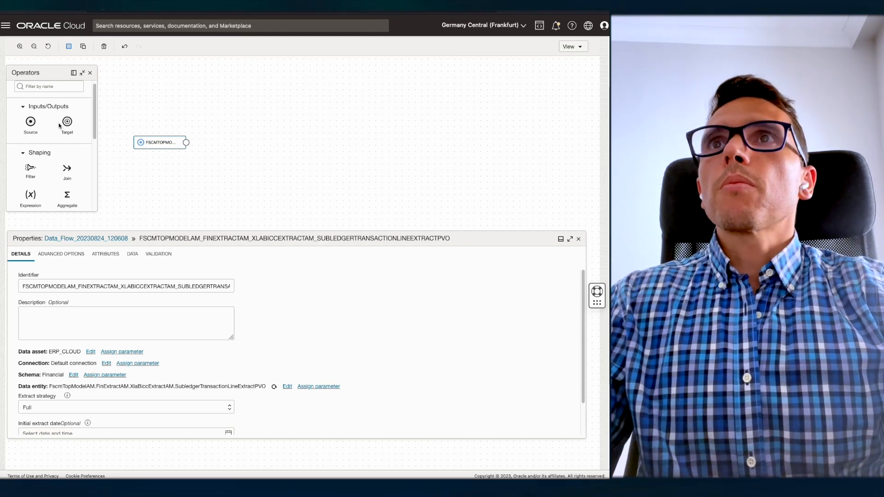
pyautogui.moveTo(67, 122); pyautogui.dragTo(278, 144)
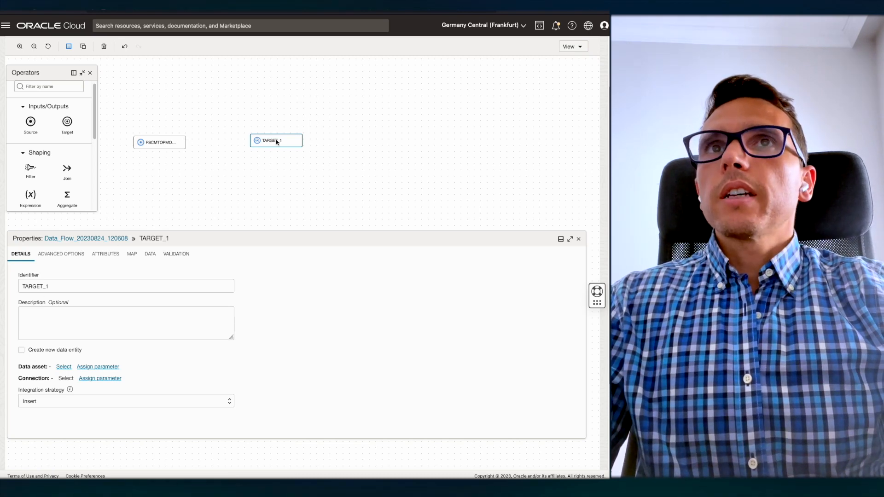
# Step: Set TARGET_1's data asset to ADW and its connection to Default connection
pyautogui.click(62, 367)
pyautogui.click(266, 87)
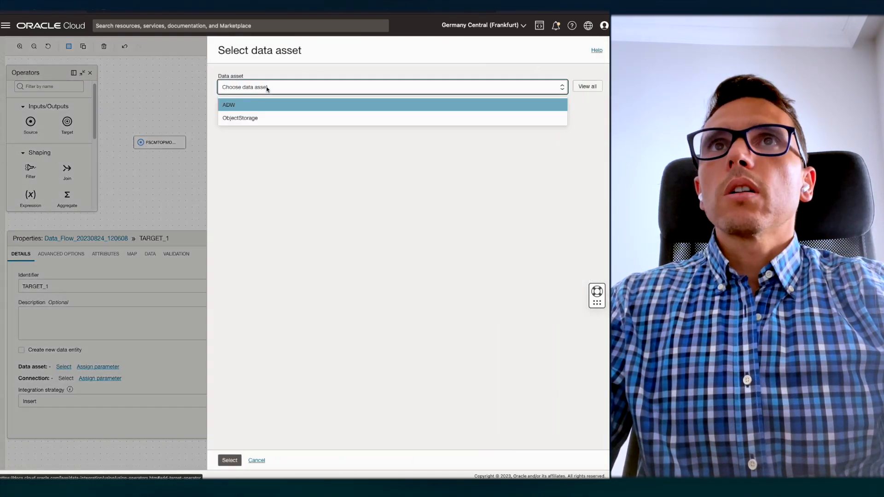
pyautogui.click(239, 104)
pyautogui.click(230, 460)
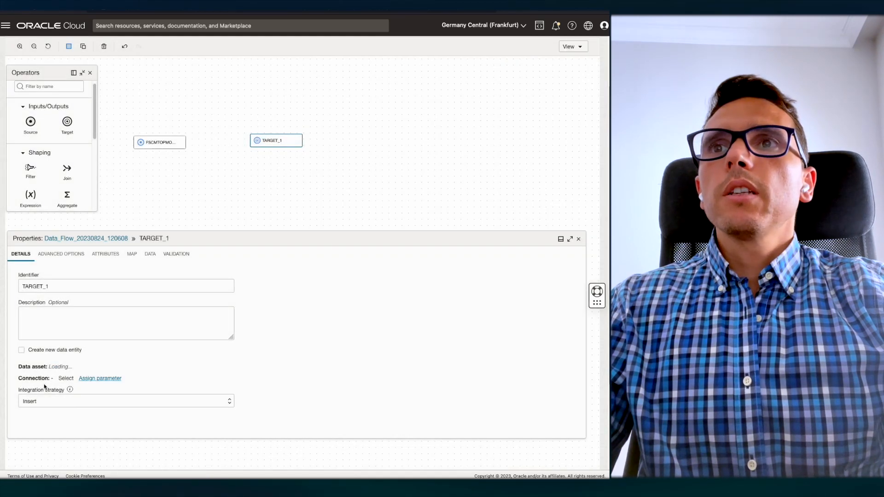
pyautogui.click(66, 379)
pyautogui.click(251, 99)
pyautogui.click(244, 116)
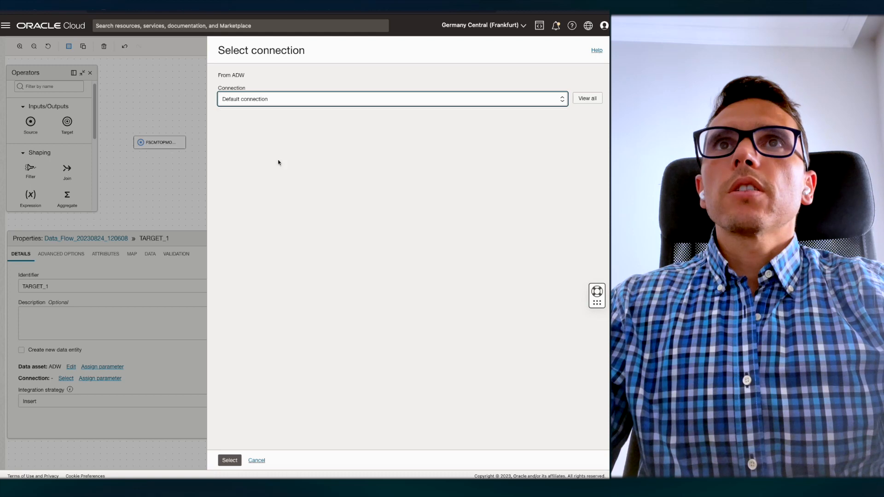
pyautogui.click(230, 460)
# Step: Set the TARGET_1 schema to ADMIN
pyautogui.scroll(-3, 186, 331)
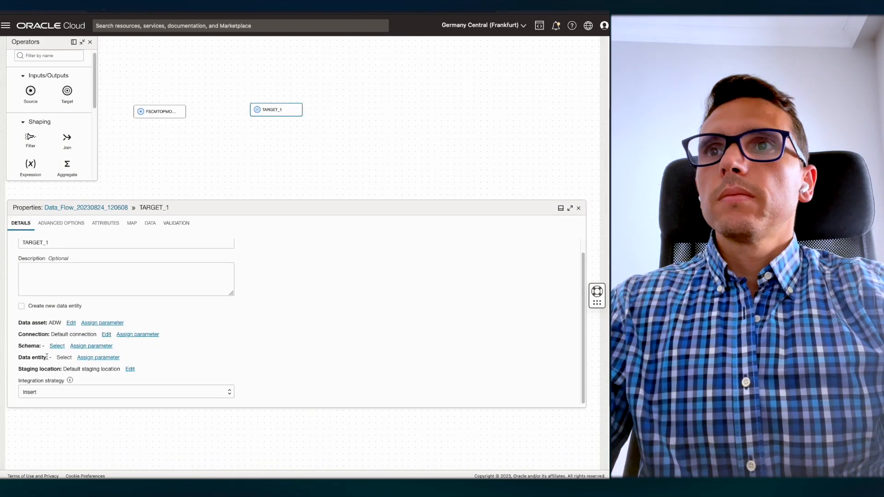
pyautogui.click(57, 346)
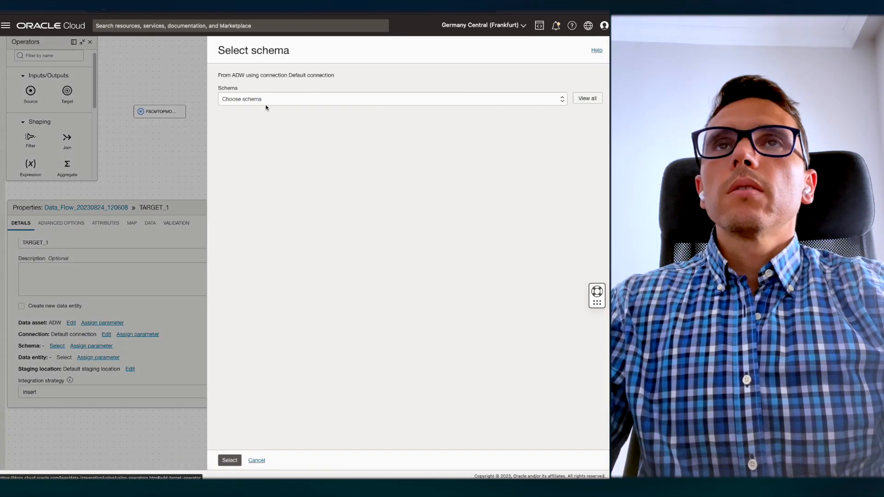
pyautogui.click(234, 100)
pyautogui.click(261, 153)
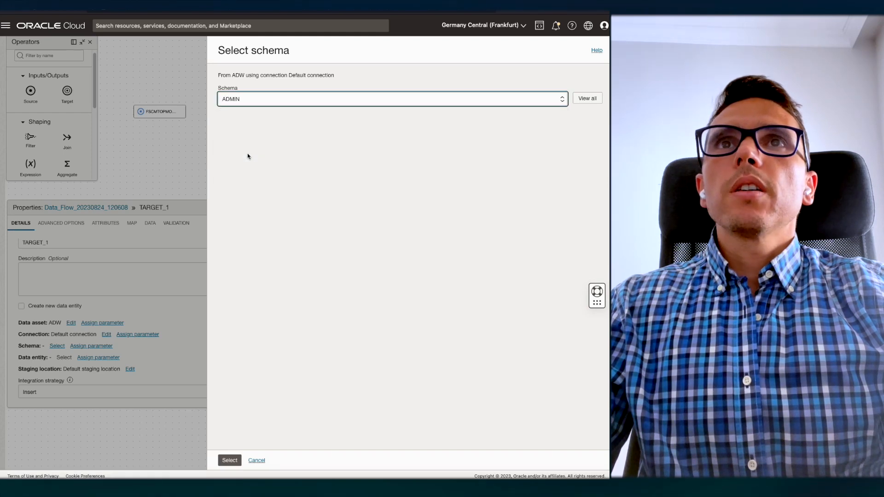
pyautogui.click(229, 461)
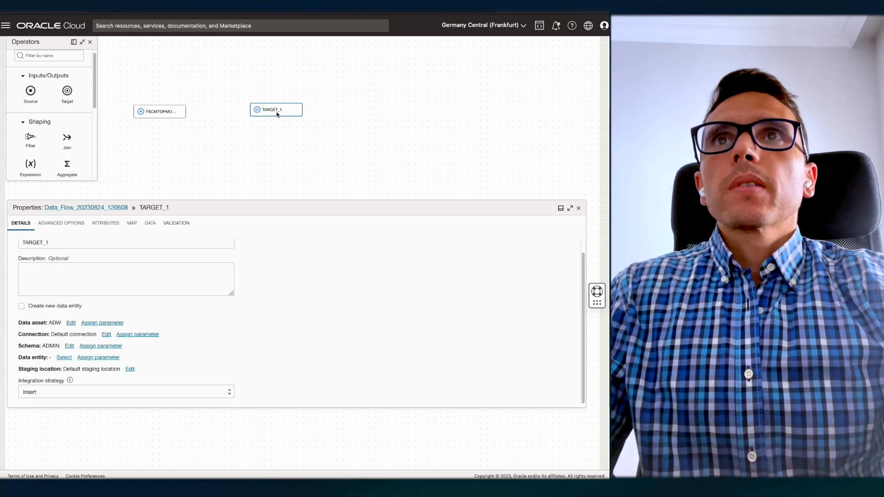
# Step: Configure TARGET_1 to create a new data entity named SUBLEDGER_TRANSACTION_LINE
pyautogui.moveTo(277, 112); pyautogui.dragTo(274, 117)
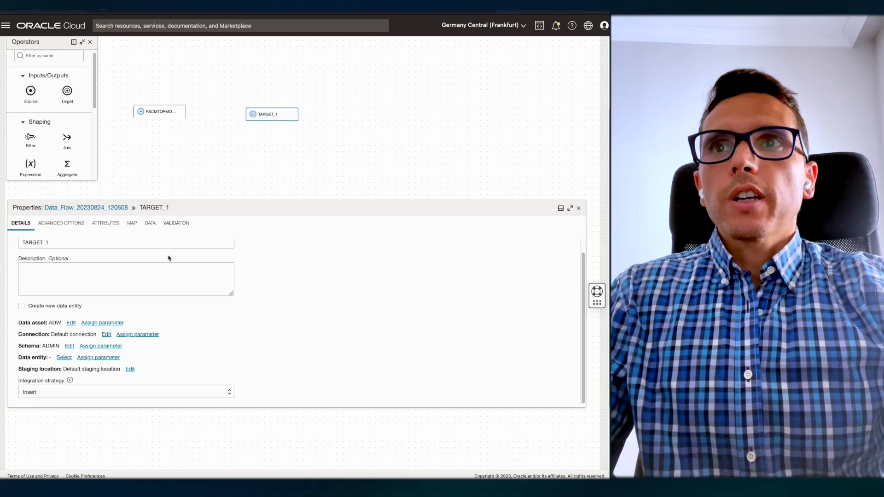
pyautogui.moveTo(19, 359); pyautogui.dragTo(74, 358)
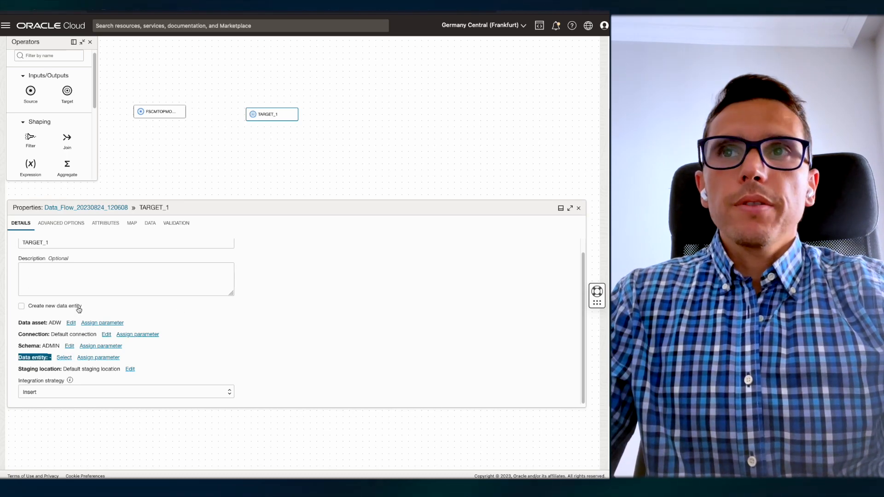
pyautogui.click(22, 307)
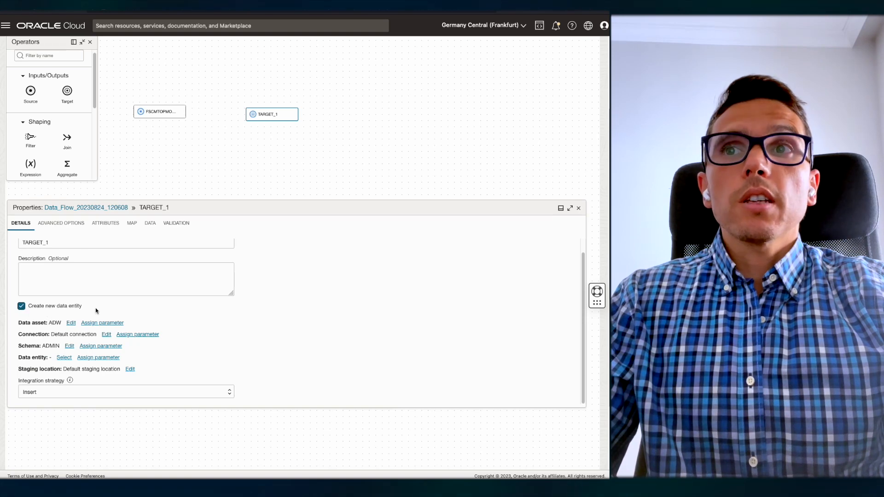
pyautogui.click(65, 358)
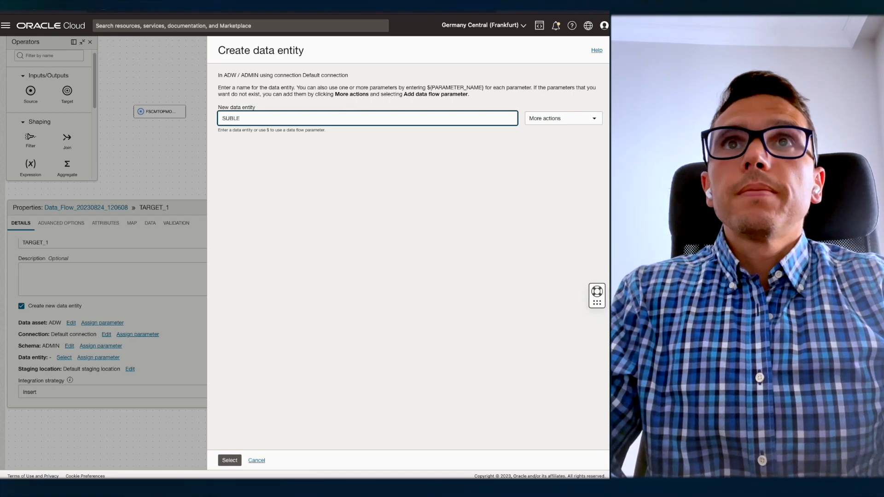
pyautogui.write('_')
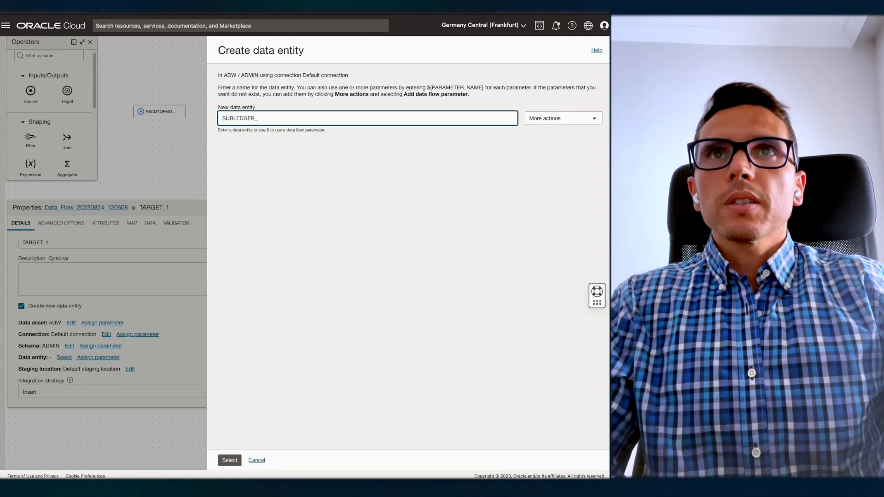
pyautogui.write('TRA')
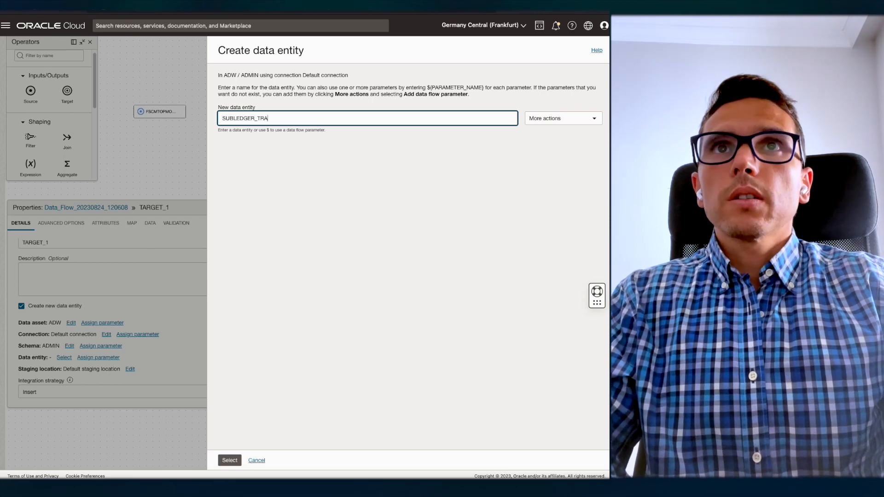
pyautogui.write('NSACTION')
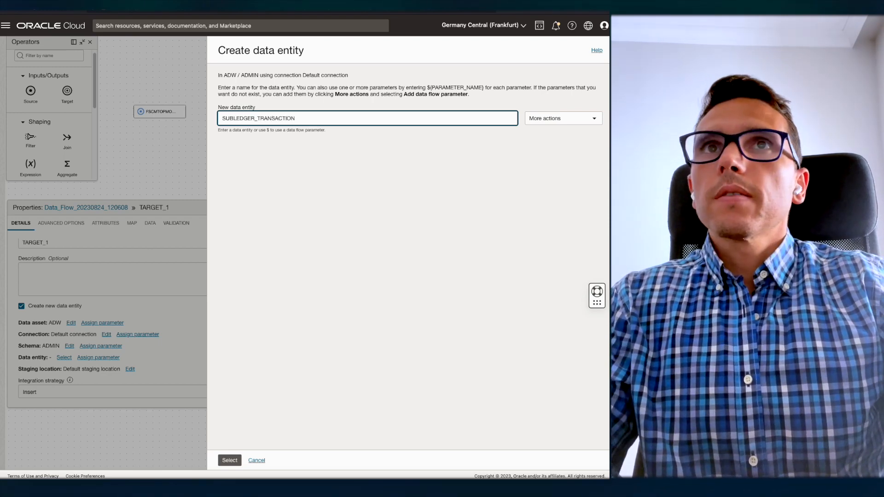
pyautogui.write('_LINE')
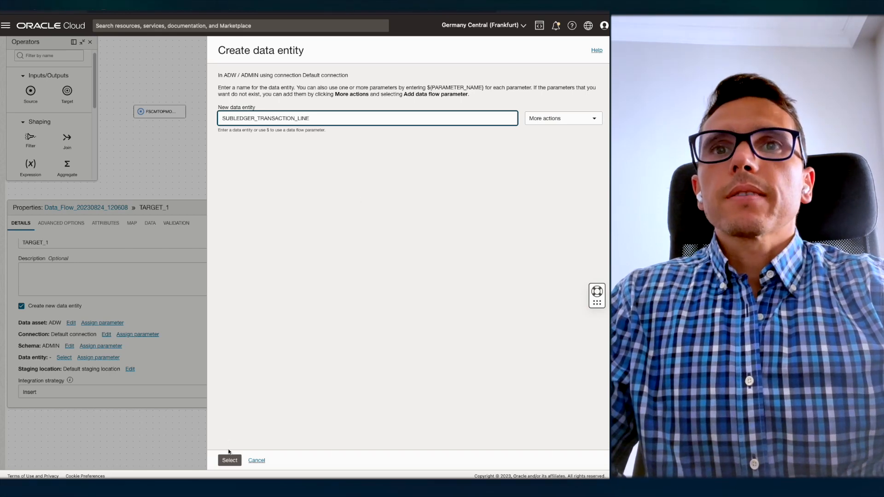
pyautogui.click(229, 460)
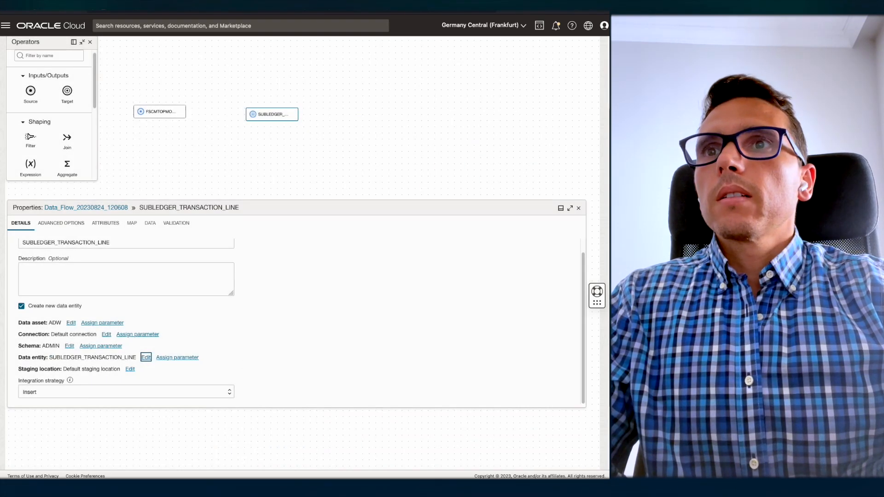
# Step: Connect the Fusion source operator to the SUBLEDGER_TRANSACTION_LINE target operator on the canvas
pyautogui.moveTo(186, 111); pyautogui.dragTo(270, 116)
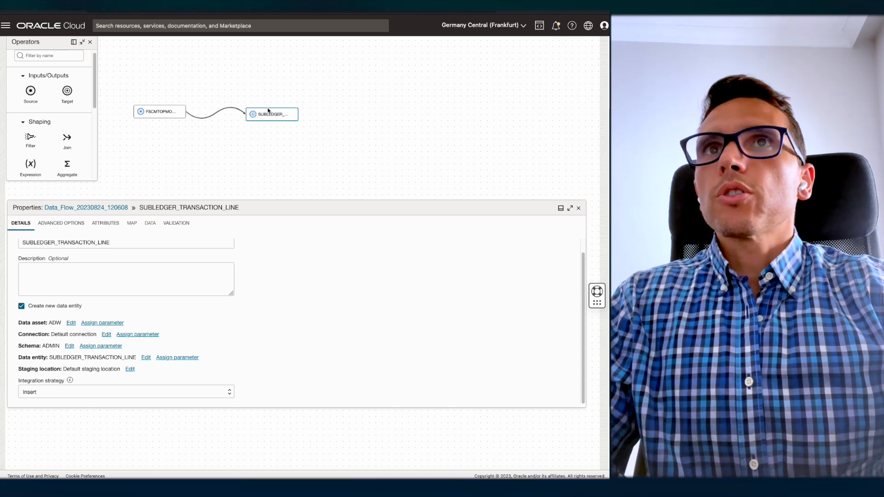
pyautogui.scroll(-3, 235, 289)
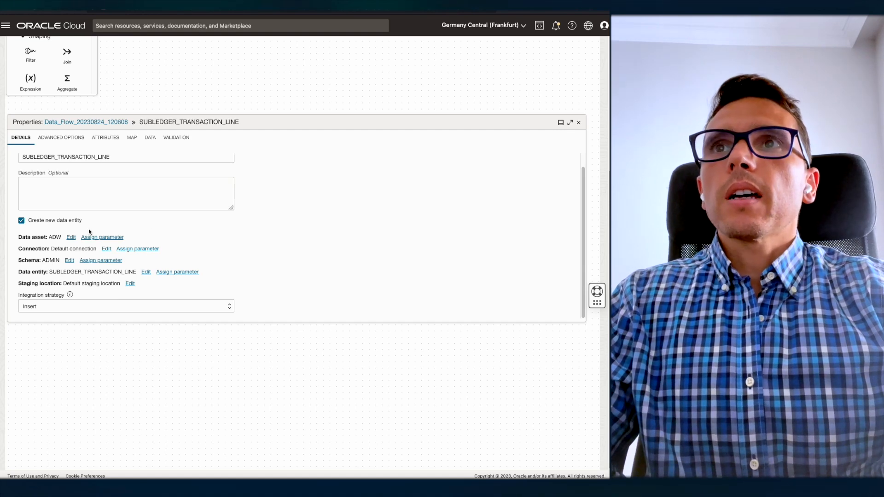
pyautogui.scroll(1, 359, 243)
pyautogui.scroll(-1, 101, 277)
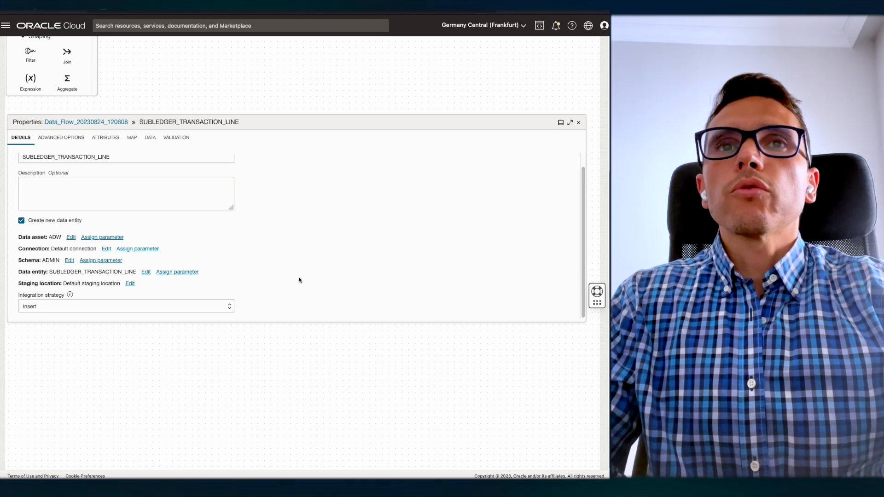
# Step: Rename the data flow as DF_SUBLEDGER and save the new name
pyautogui.scroll(6, 301, 261)
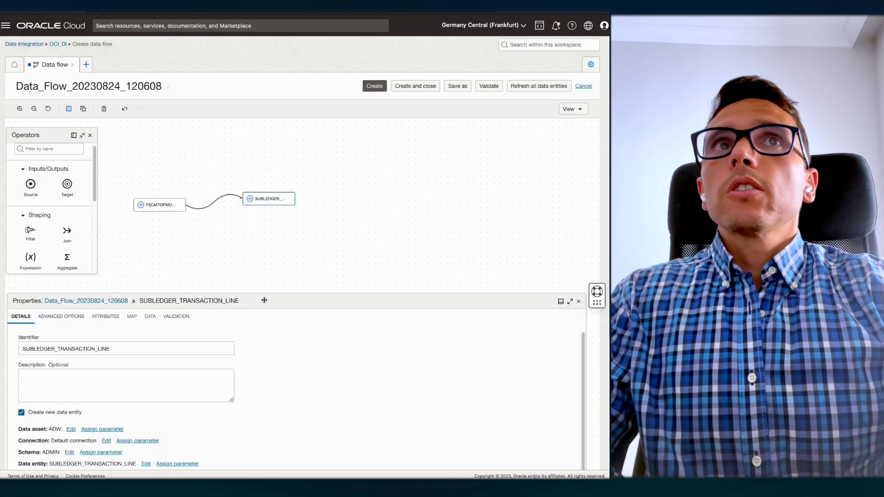
pyautogui.click(168, 87)
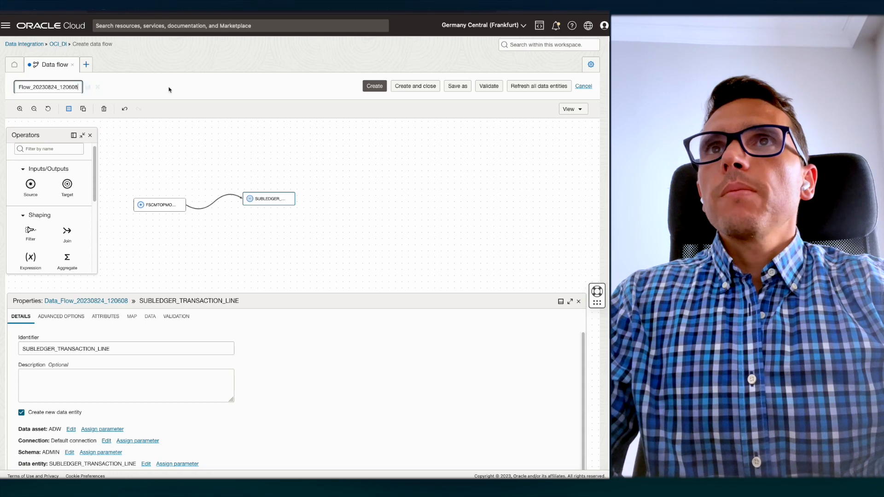
pyautogui.doubleClick(77, 87)
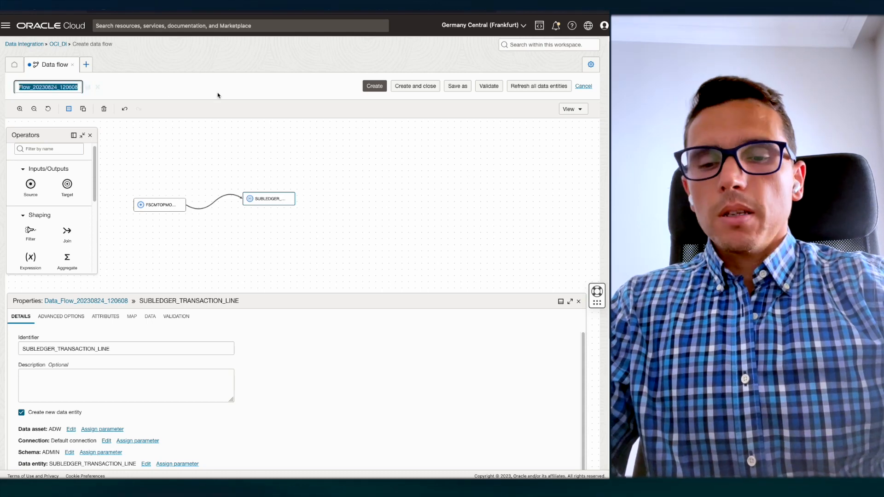
pyautogui.write('DF')
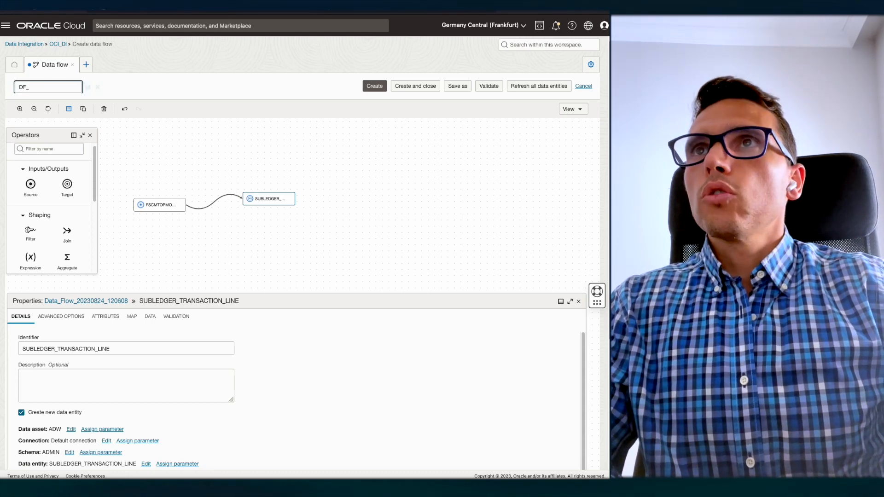
pyautogui.write('_SUBLEDFE')
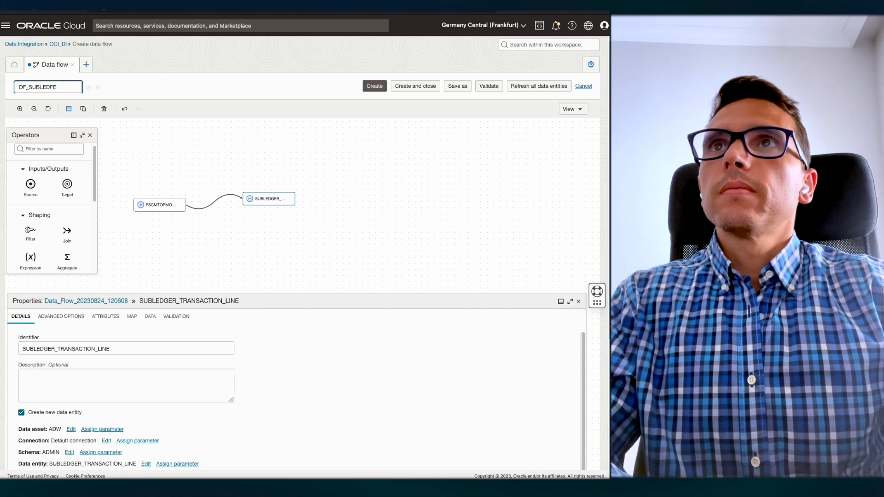
pyautogui.press('BackSpace')
pyautogui.press('BackSpace')
pyautogui.write('GER')
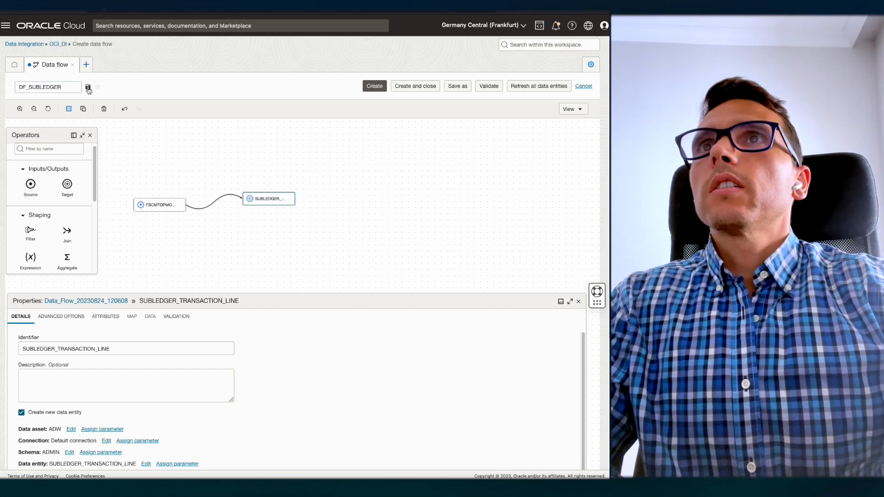
pyautogui.click(88, 86)
# Step: Assign the data flow to CloudCoachingProject and validate it
pyautogui.click(217, 135)
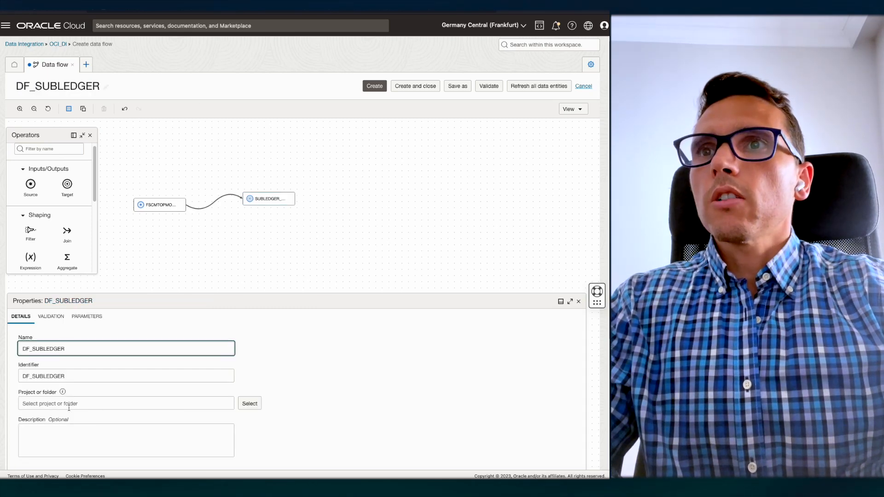
pyautogui.scroll(-1, 53, 413)
pyautogui.click(250, 391)
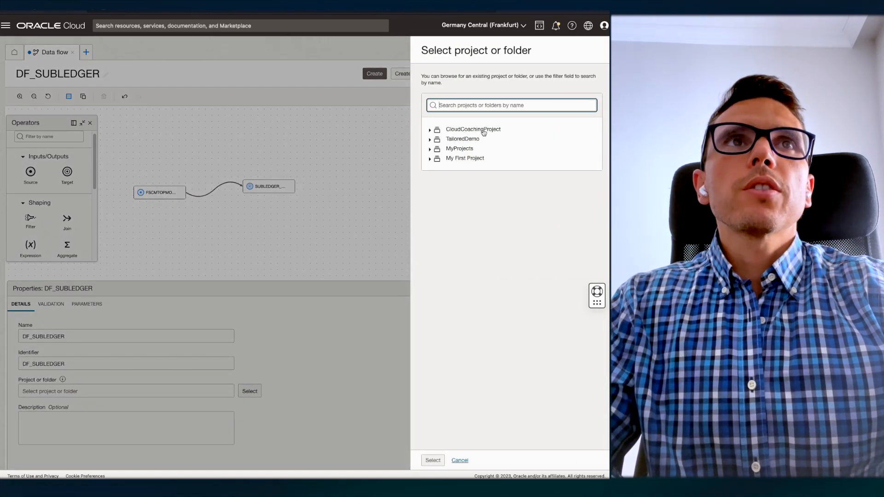
pyautogui.click(478, 133)
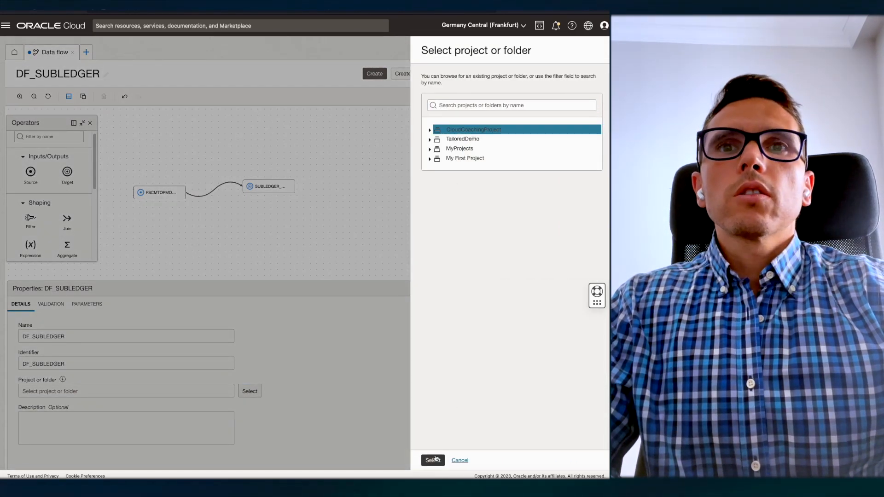
pyautogui.click(432, 460)
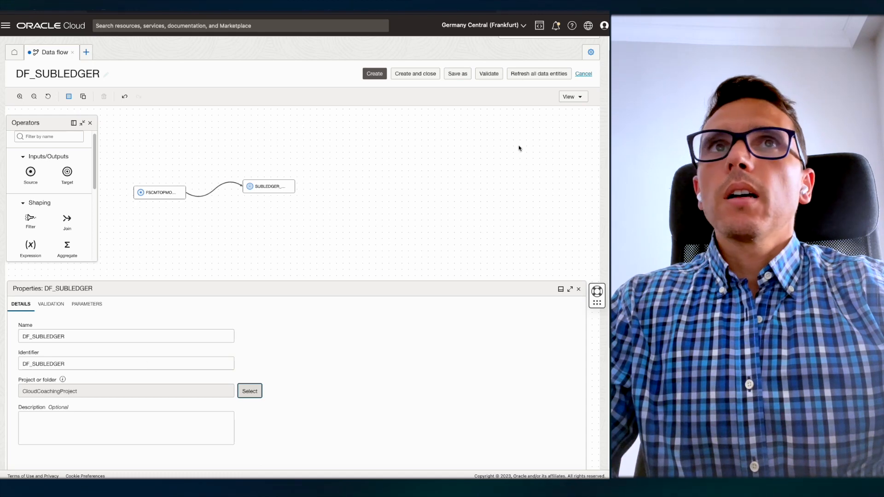
pyautogui.scroll(1, 500, 99)
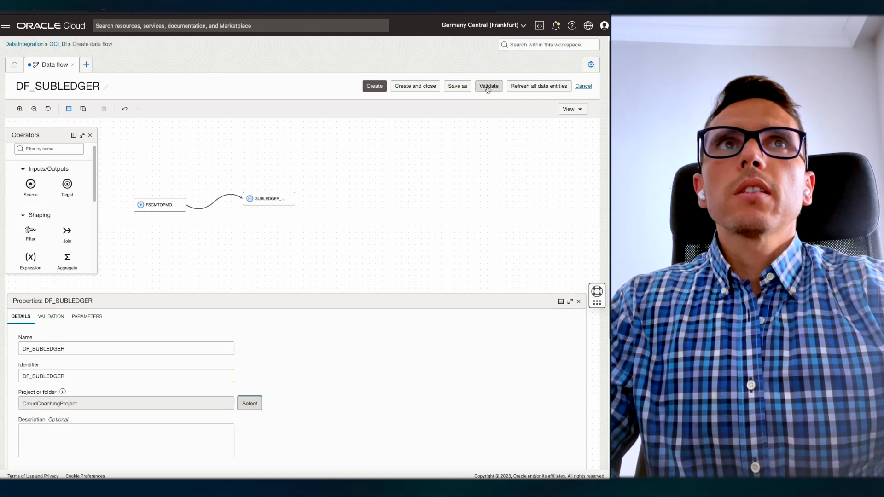
pyautogui.click(488, 88)
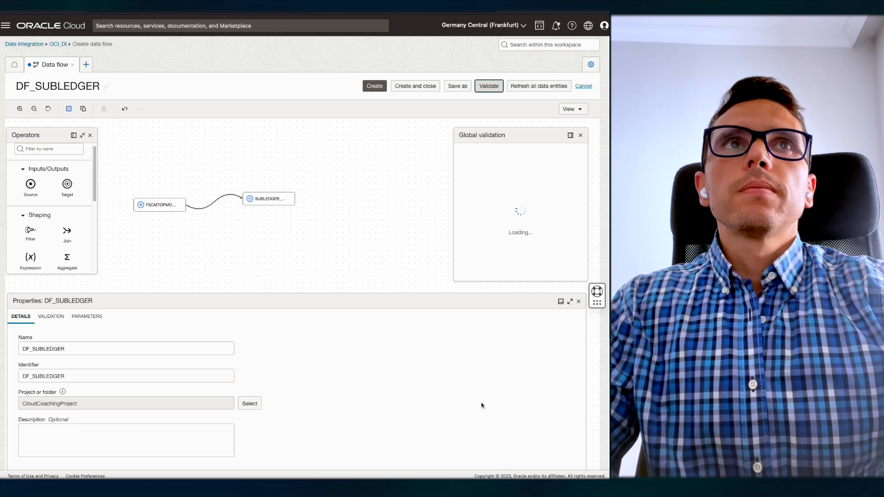
# Step: Examine the attributes of the SUBLEDGER_TRANSACTION_LINE target, including their names and data types
pyautogui.click(256, 204)
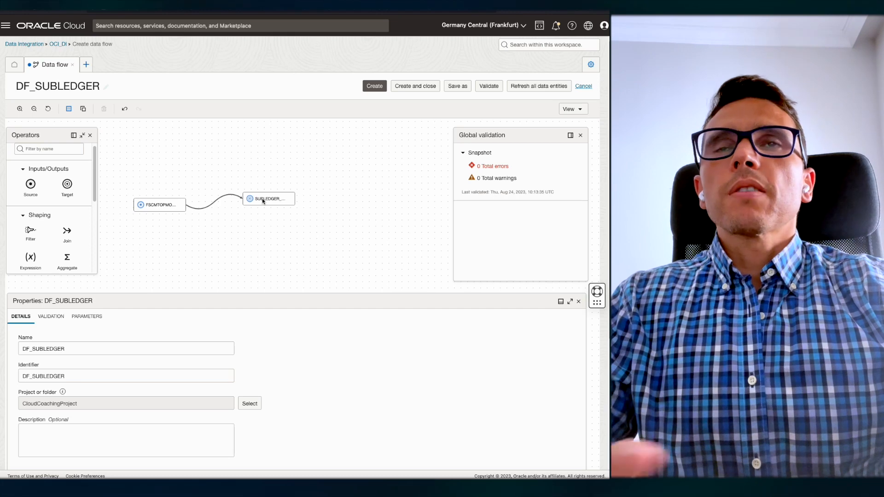
pyautogui.click(264, 199)
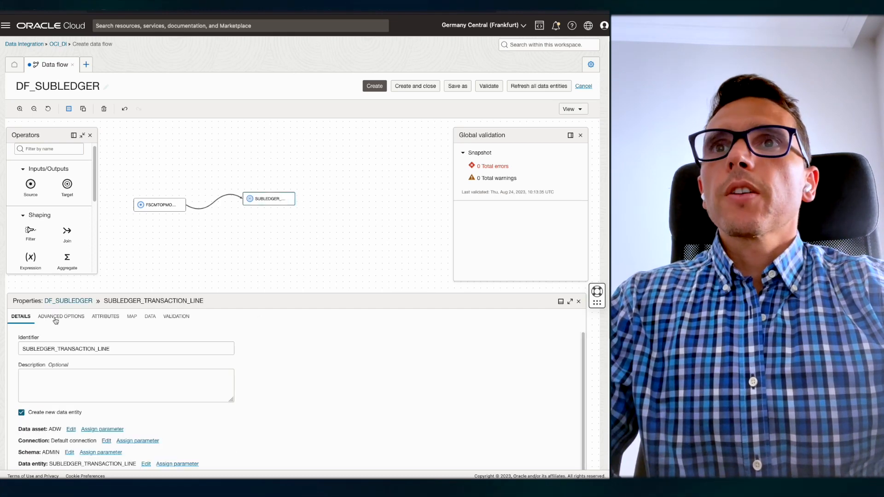
pyautogui.moveTo(257, 294); pyautogui.dragTo(254, 236)
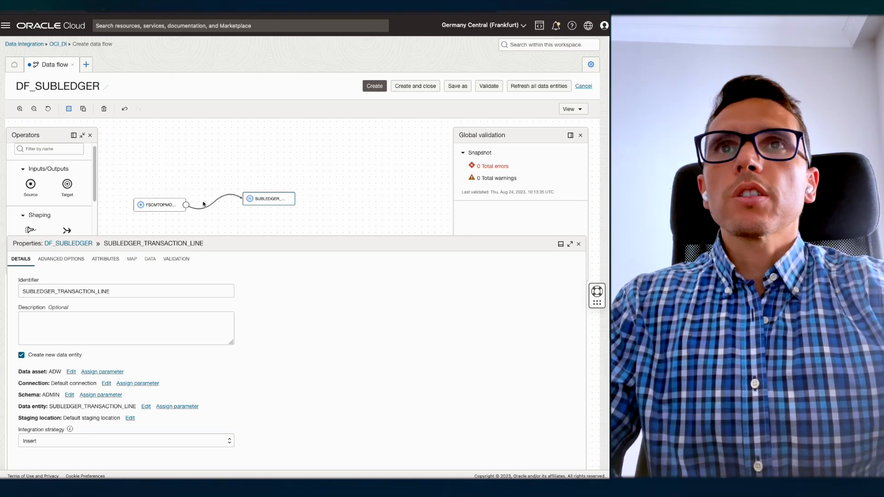
pyautogui.click(103, 260)
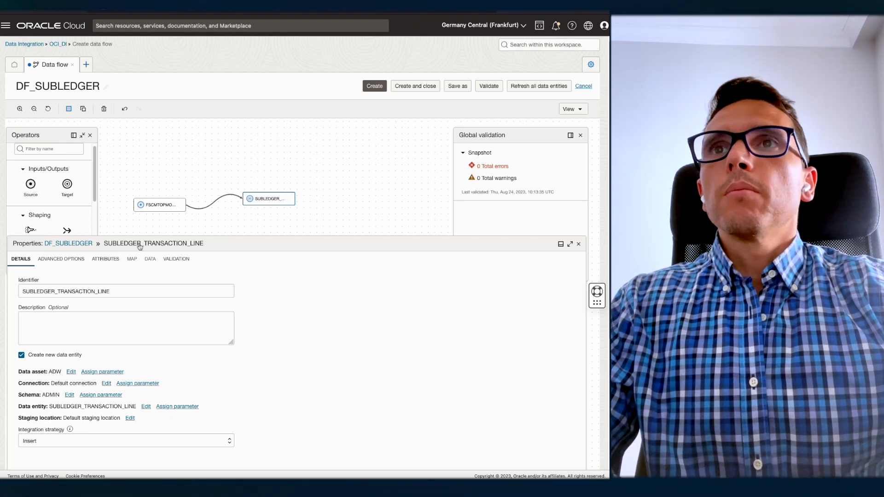
pyautogui.scroll(-3, 345, 365)
pyautogui.scroll(-5, 345, 365)
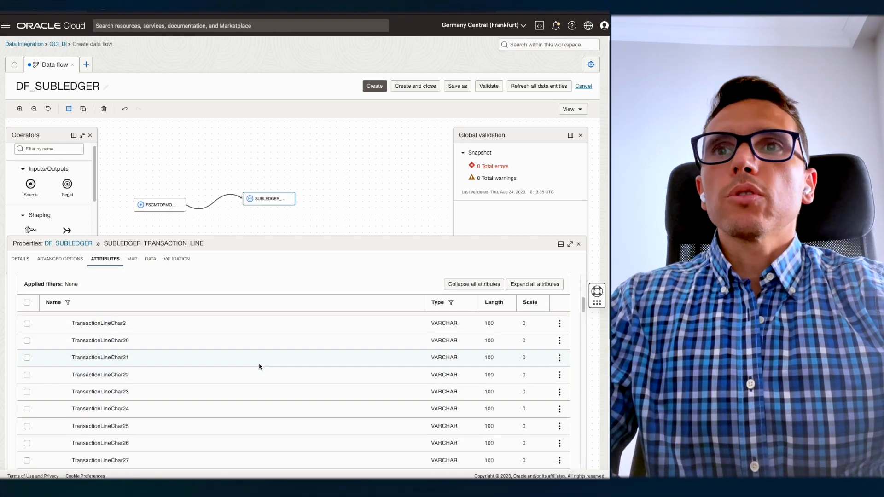
pyautogui.scroll(-2, 608, 361)
pyautogui.scroll(-7, 318, 322)
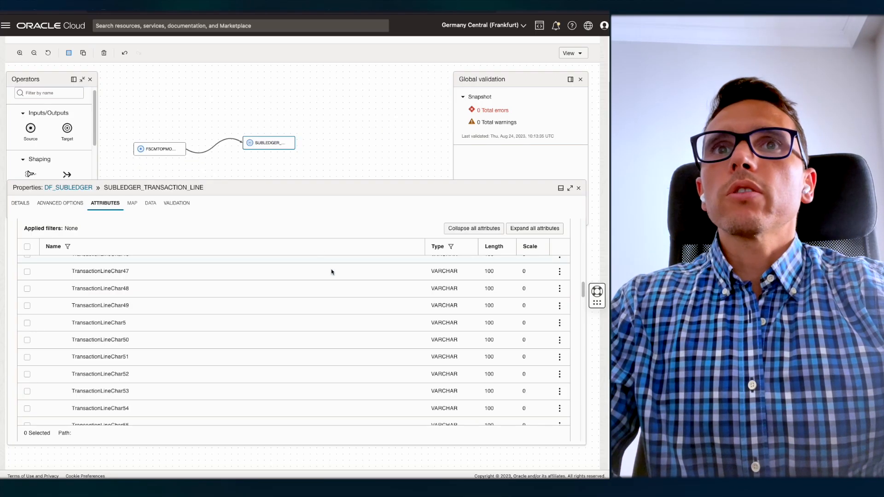
pyautogui.scroll(-2, 402, 320)
# Step: Create the DF_SUBLEDGER data flow, close the designer and dismiss the notification
pyautogui.scroll(15, 338, 284)
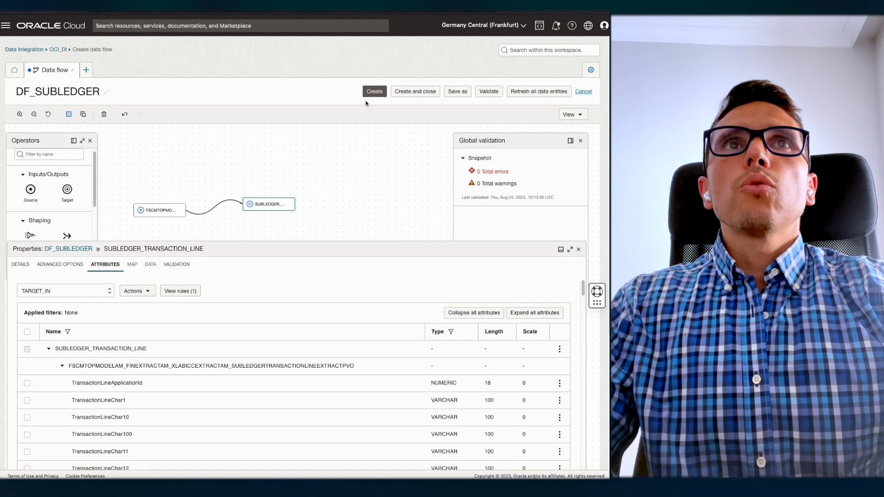
pyautogui.click(415, 93)
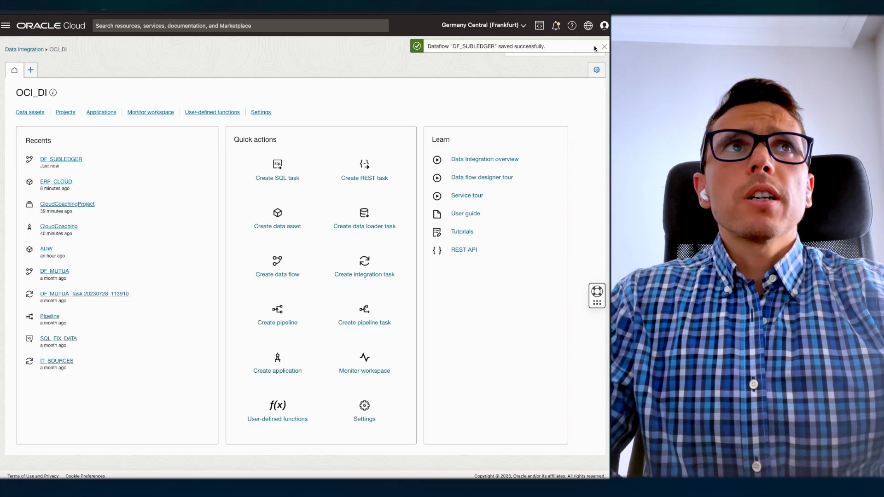
pyautogui.click(605, 47)
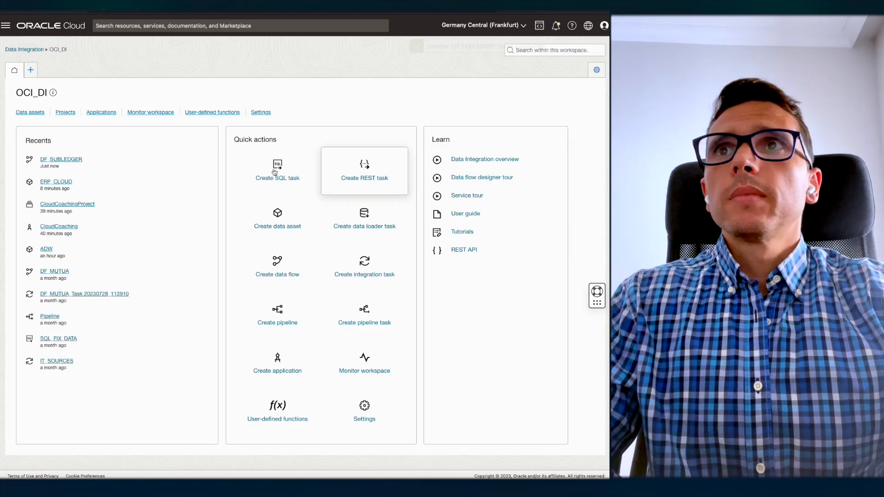
# Step: Open CloudCoachingProject from the workspace's projects and display its data flows
pyautogui.click(66, 112)
pyautogui.click(161, 164)
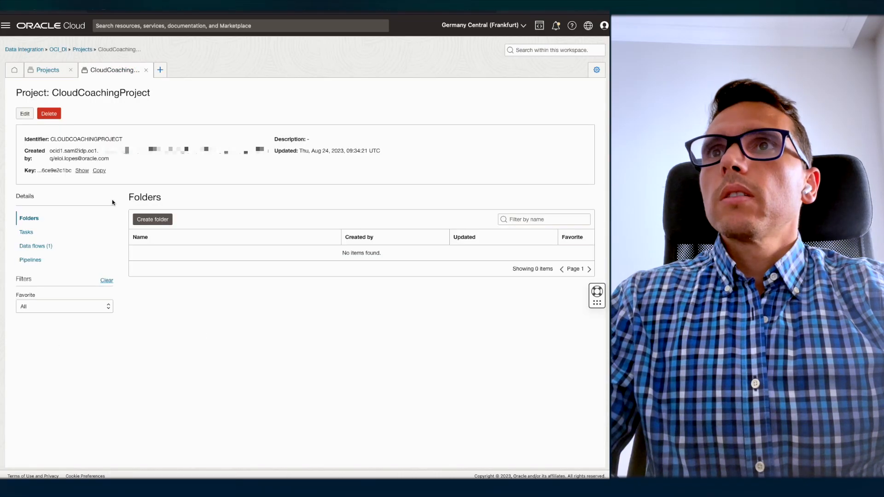
pyautogui.click(33, 249)
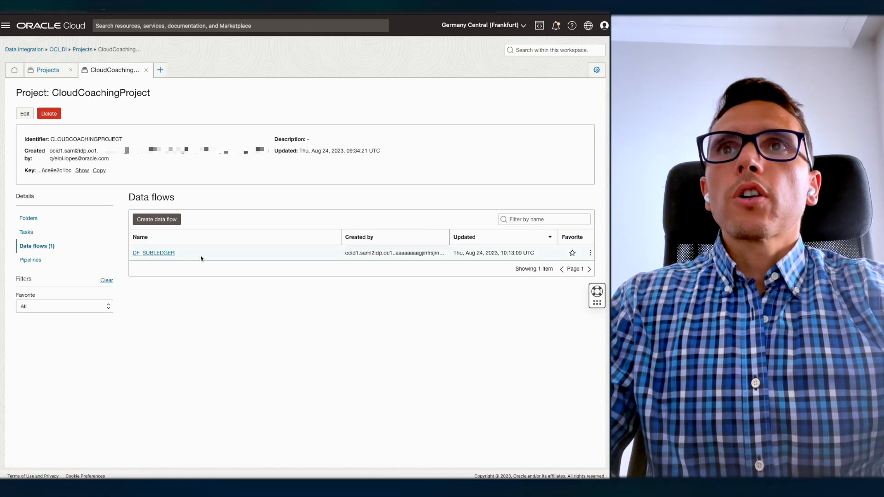
# Step: Start a new integration task in CloudCoachingProject and name it IT_SUBLEDGER
pyautogui.click(26, 233)
pyautogui.click(159, 225)
pyautogui.click(158, 247)
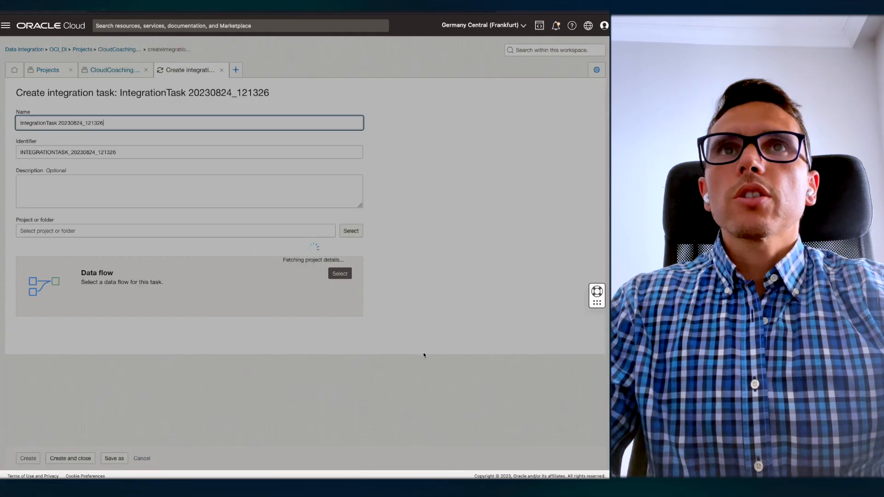
pyautogui.press('super+a')
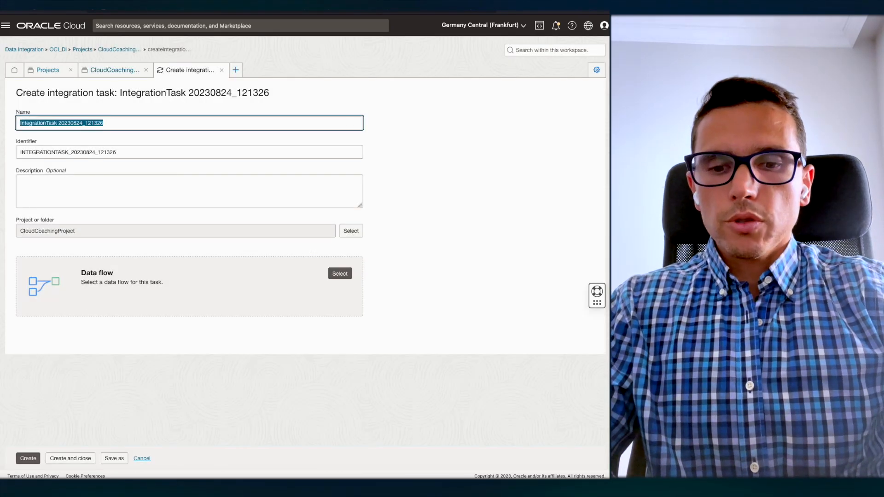
pyautogui.write('IT')
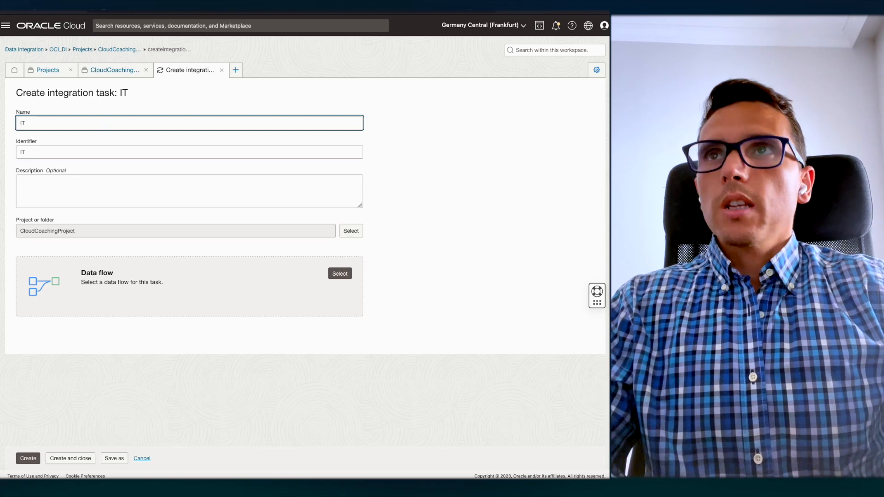
pyautogui.write('_')
pyautogui.write('ER')
pyautogui.press('BackSpace')
pyautogui.press('BackSpace')
pyautogui.write('SUBLEDGER')
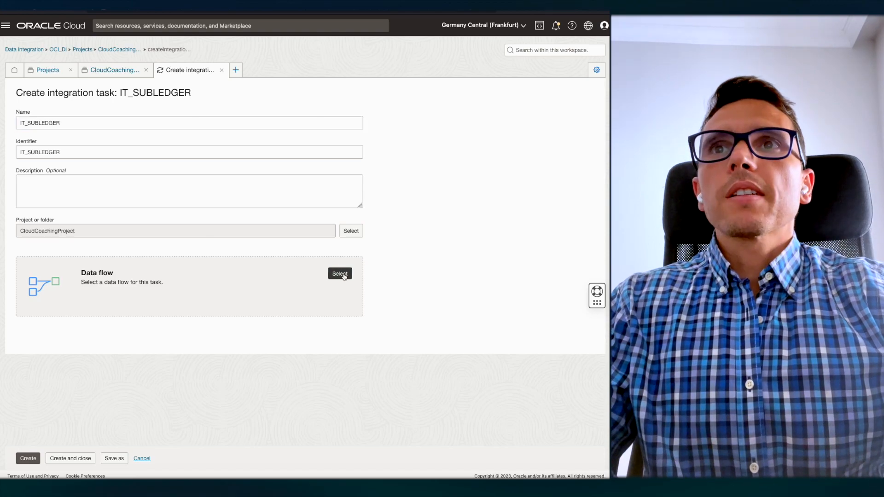
# Step: Assign the DF_SUBLEDGER data flow to the integration task, then create the task and close its form
pyautogui.click(341, 275)
pyautogui.click(226, 160)
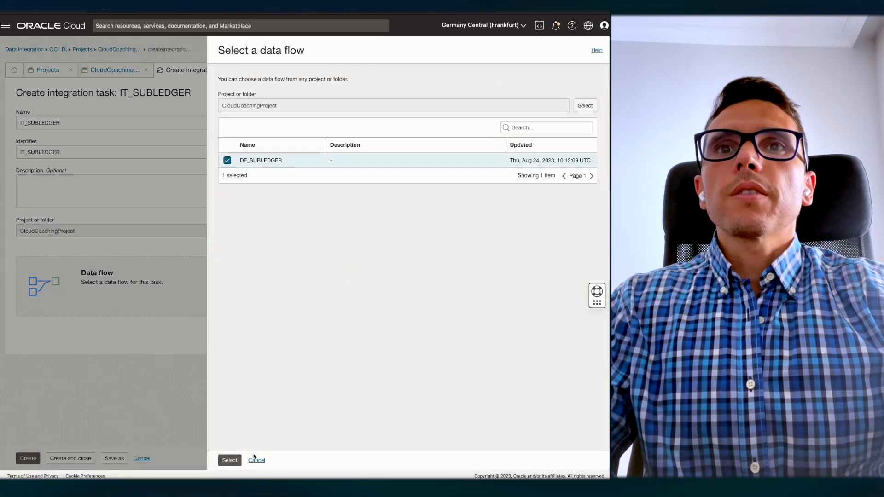
pyautogui.click(229, 460)
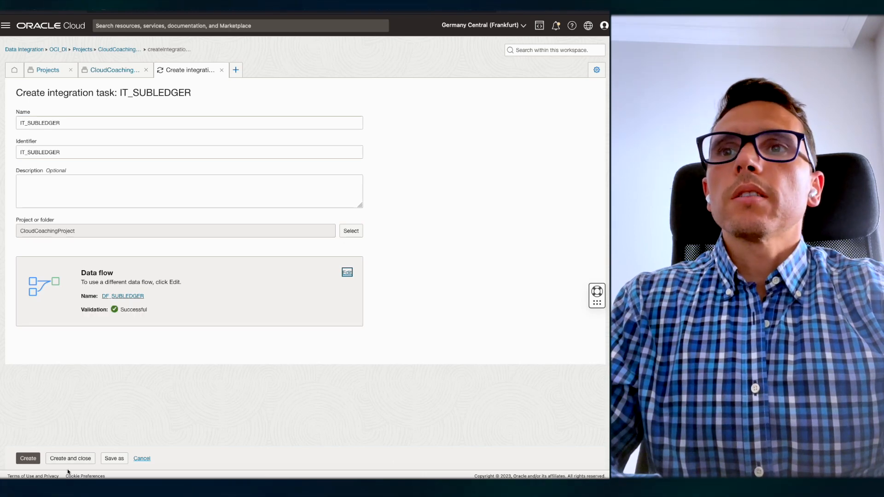
pyautogui.click(78, 461)
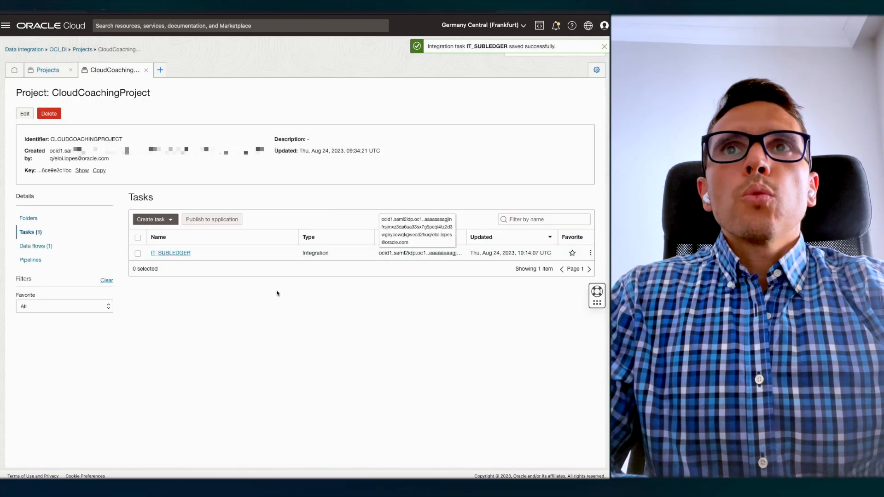
# Step: Publish the IT_SUBLEDGER task to the CloudCoaching application
pyautogui.click(590, 254)
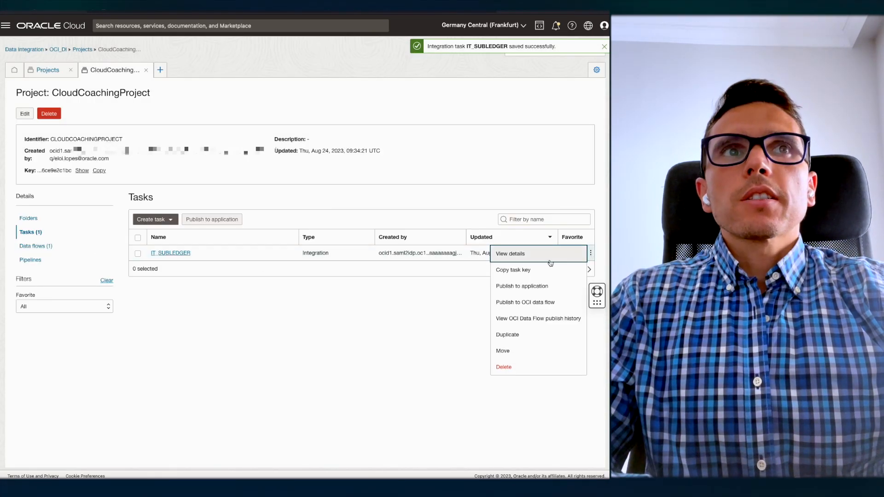
pyautogui.click(532, 290)
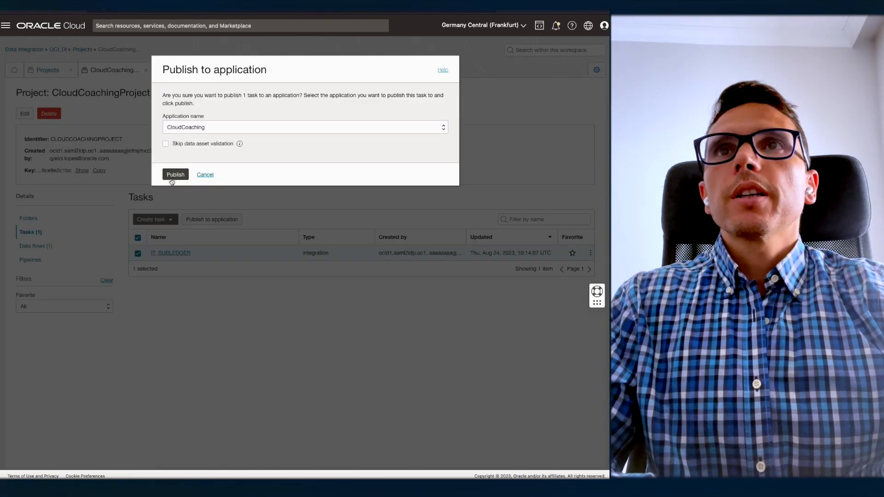
pyautogui.click(175, 175)
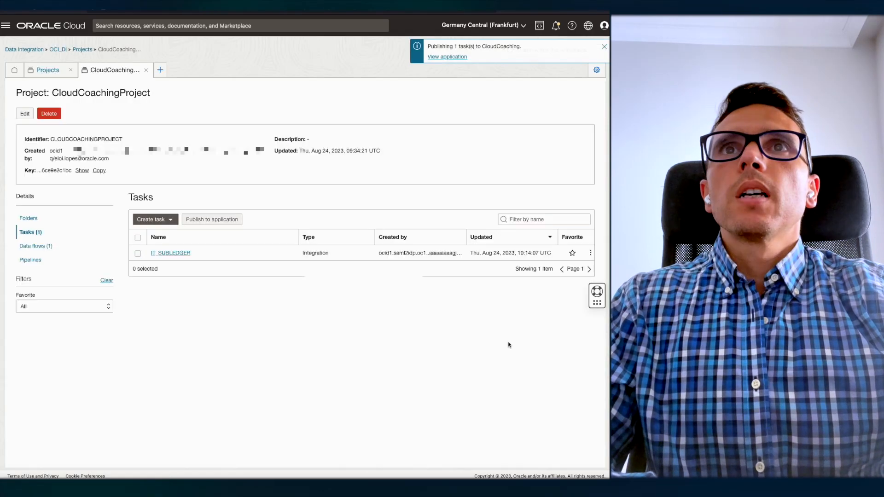
# Step: Open the CloudCoaching application, refresh its patches to check the publishing status, and display its published tasks
pyautogui.click(461, 57)
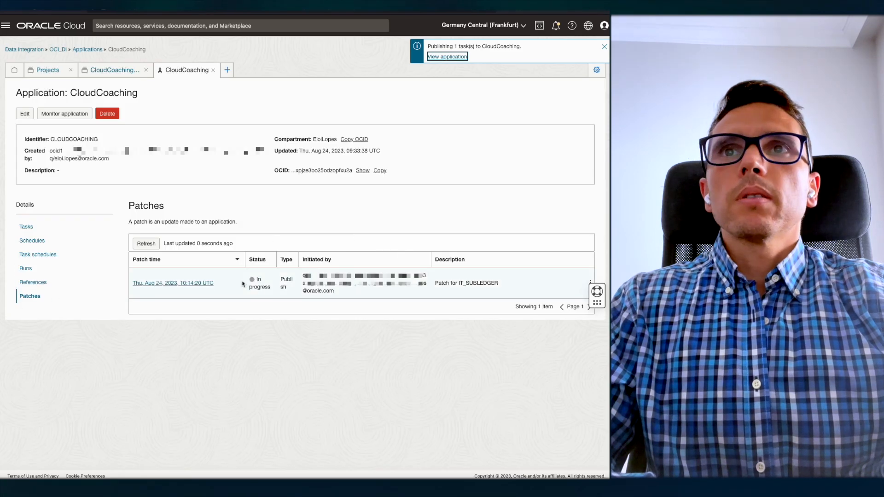
pyautogui.click(148, 244)
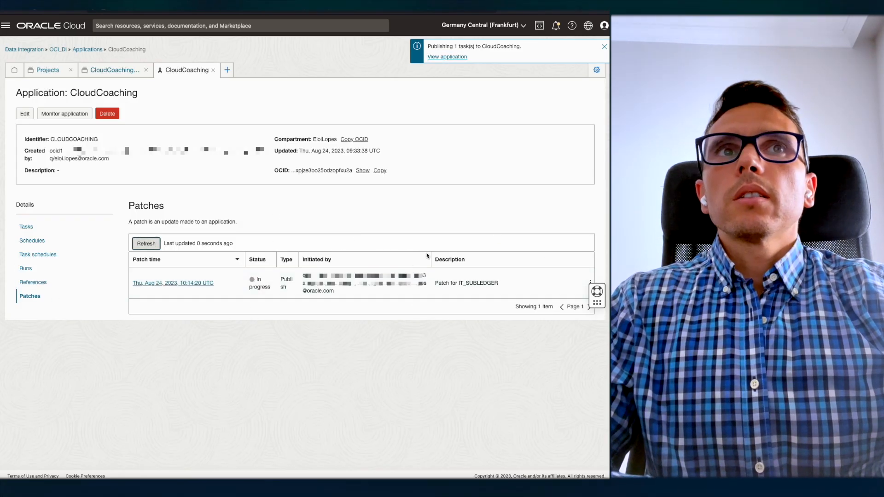
pyautogui.click(152, 246)
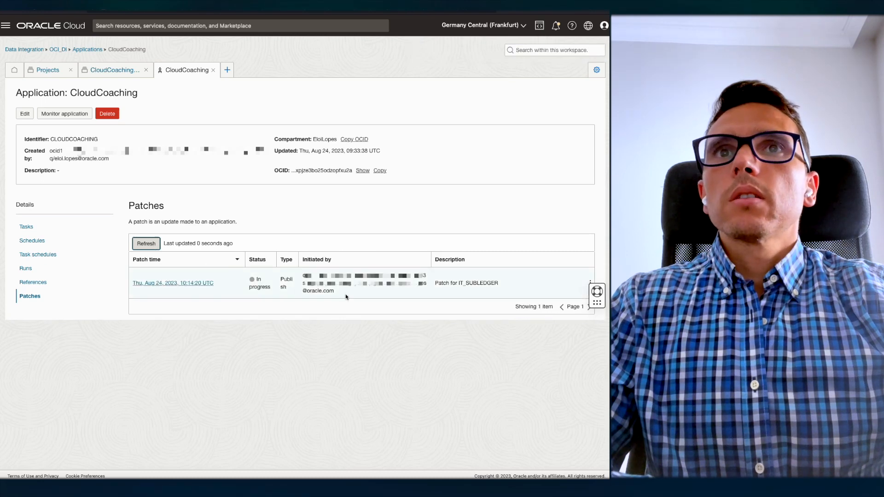
pyautogui.click(27, 227)
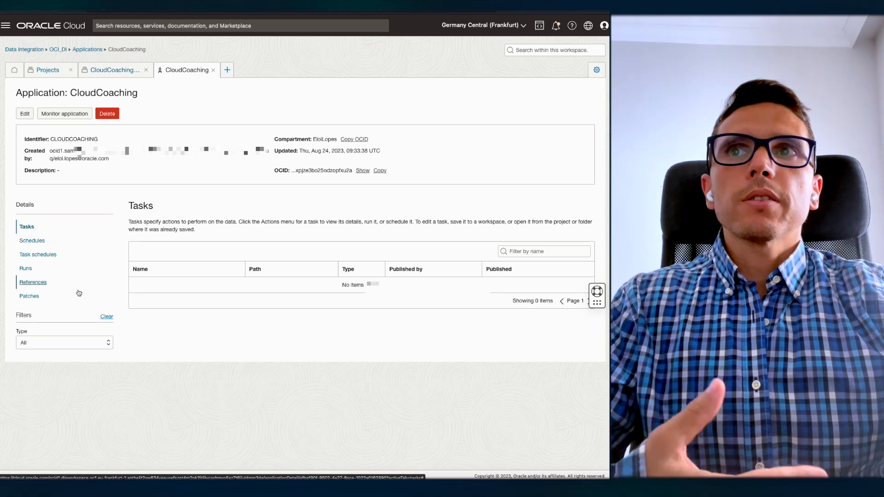
pyautogui.click(29, 296)
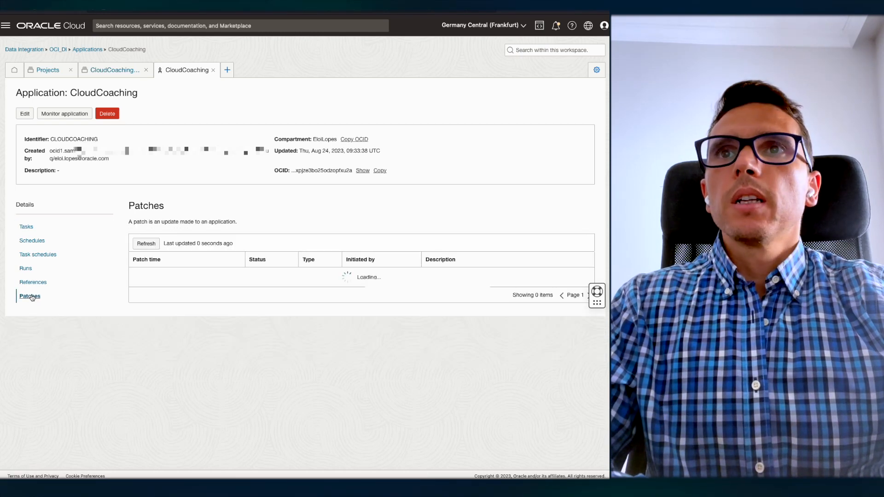
pyautogui.click(28, 226)
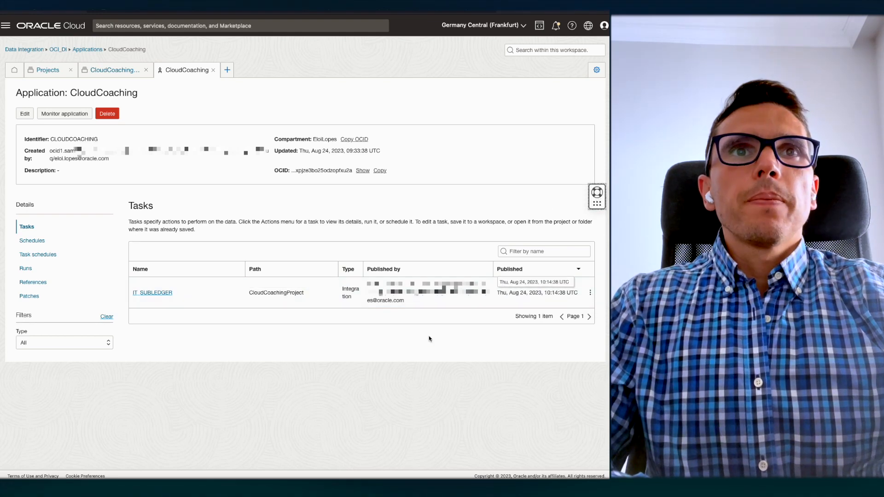
# Step: Run the published IT_SUBLEDGER task and dismiss the notification
pyautogui.click(590, 294)
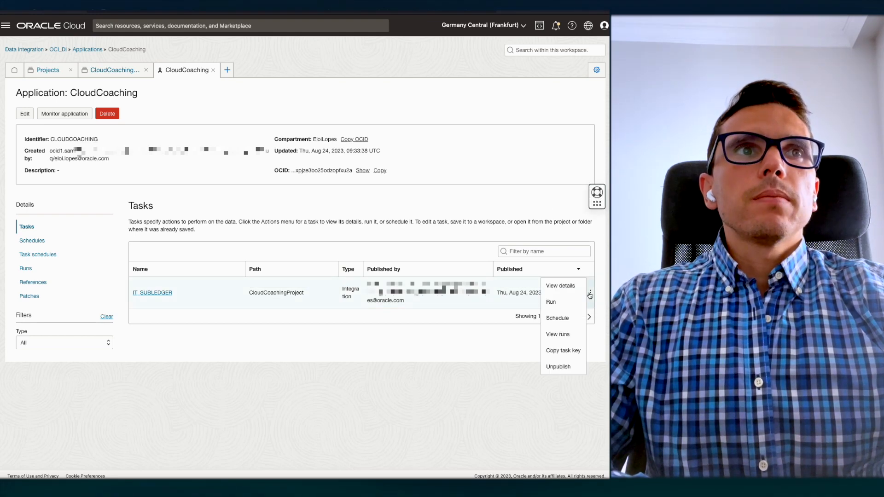
pyautogui.click(569, 305)
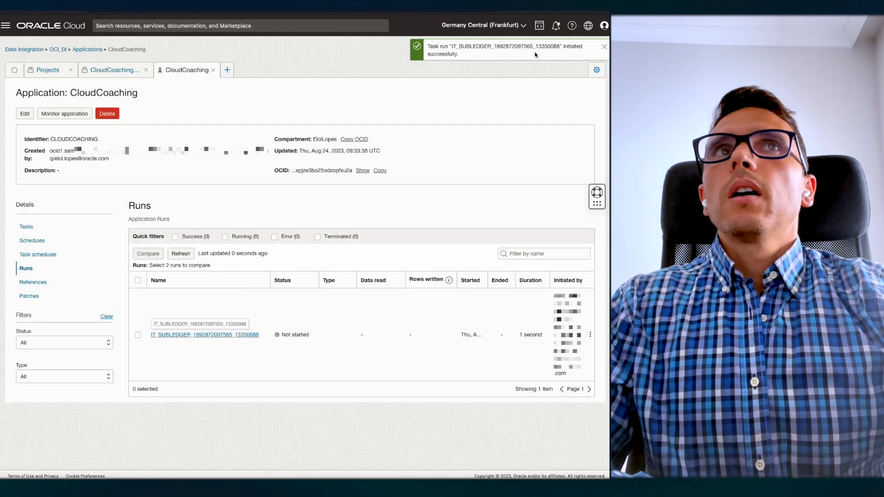
pyautogui.click(604, 47)
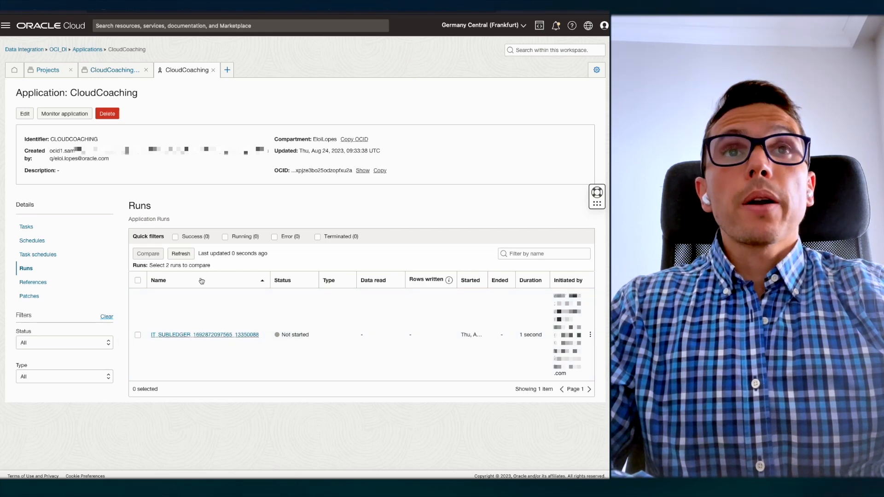
# Step: Refresh the IT_SUBLEDGER run status, then switch to Database Actions and search the ADMIN tables for SUB
pyautogui.click(181, 255)
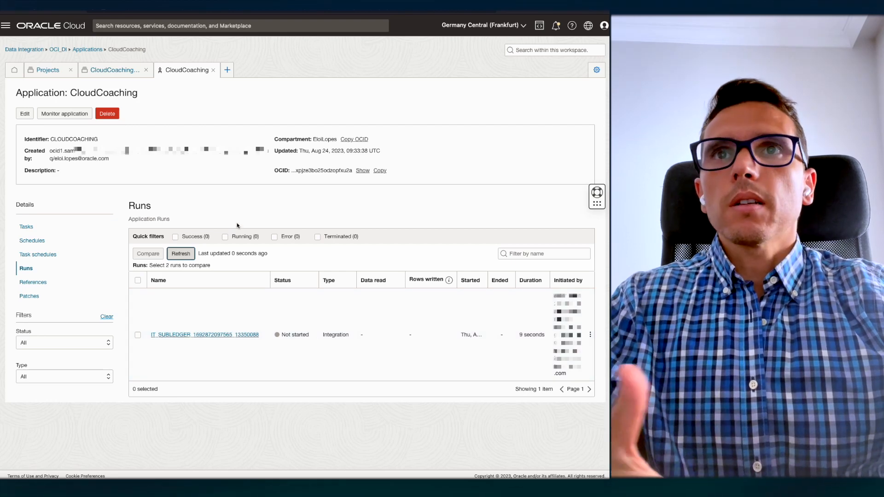
pyautogui.click(181, 254)
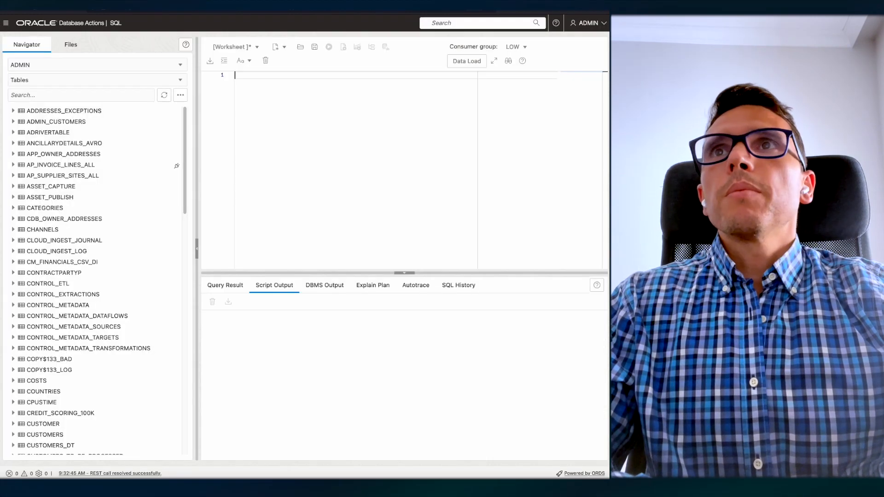
pyautogui.write('SUB')
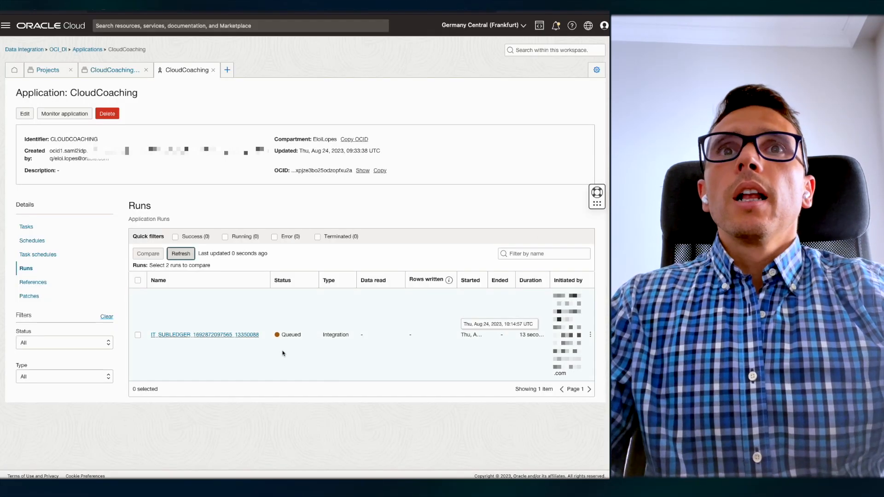
# Step: Switch back to the CloudCoaching application's runs and refresh the list repeatedly to follow the IT_SUBLEDGER run
pyautogui.click(184, 256)
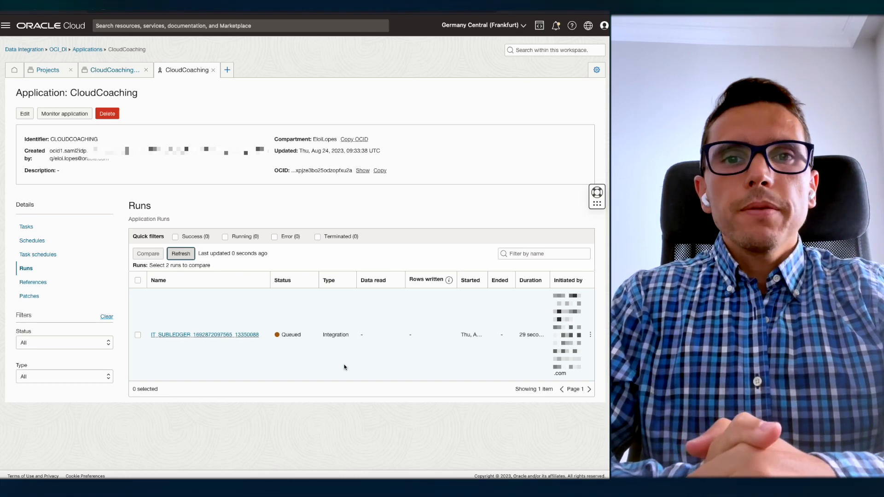
pyautogui.click(187, 257)
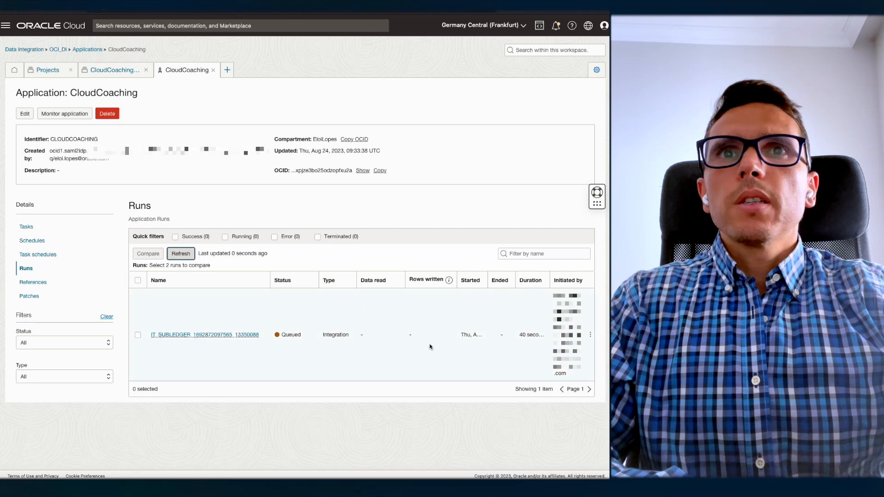
pyautogui.click(182, 258)
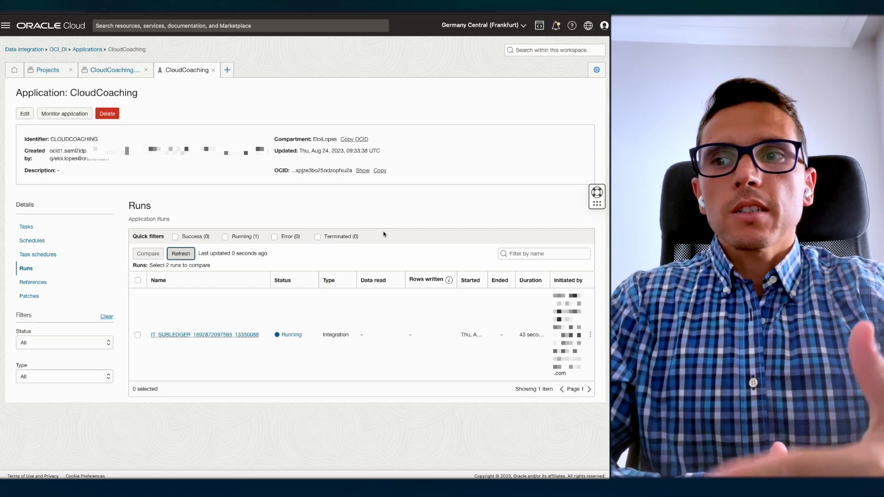
pyautogui.click(194, 259)
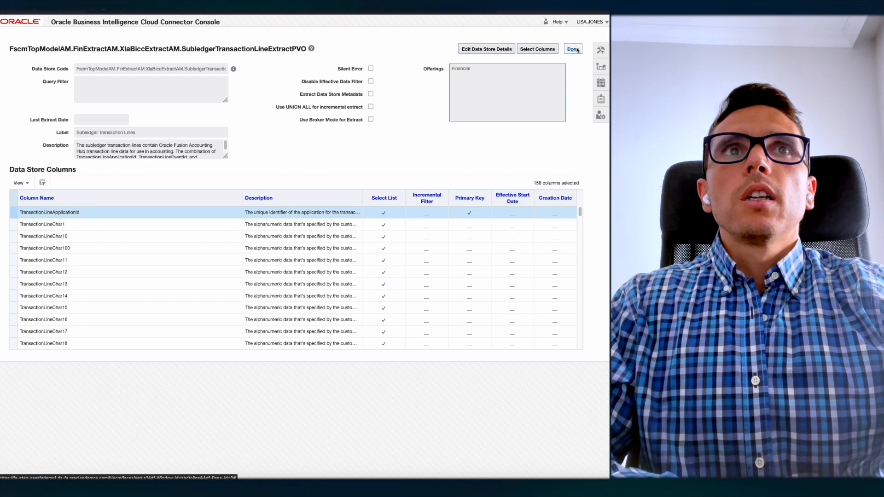
# Step: Check the subledger transaction line data store's actions in the BI Cloud Connector Console, then refresh the run status in Data Integration
pyautogui.click(573, 49)
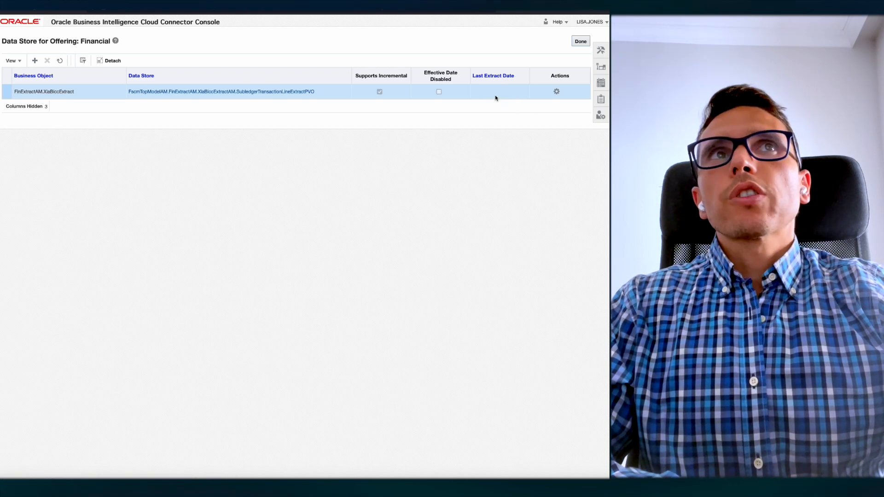
pyautogui.click(564, 93)
pyautogui.click(263, 296)
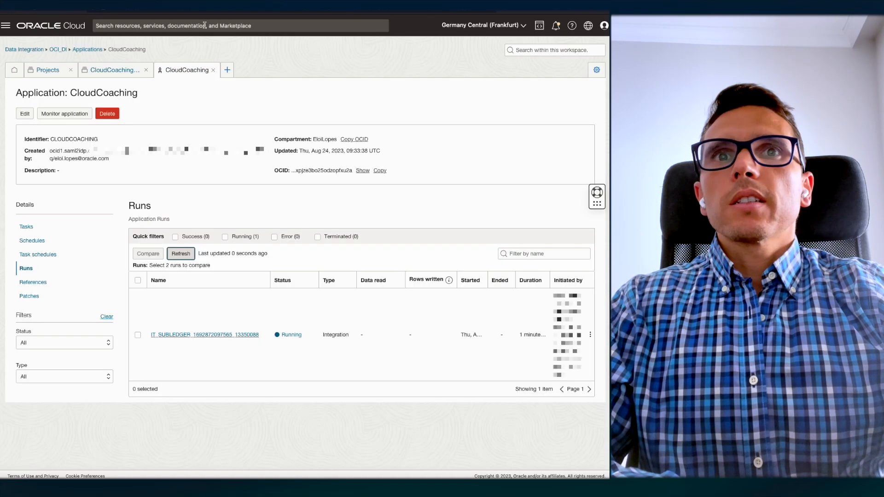
pyautogui.click(186, 256)
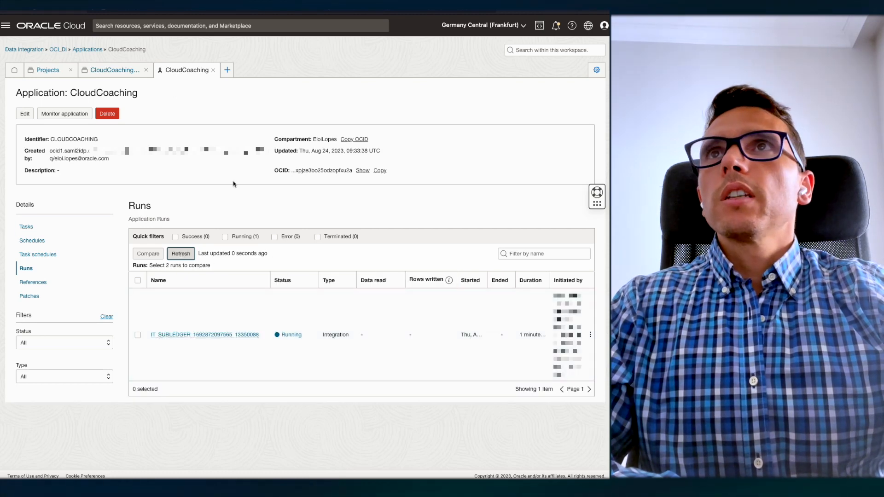
# Step: Open the Oracle Cloud home page separately, go to the Object Storage buckets and open the bucket holding the BICC extracts
pyautogui.rightClick(36, 20)
pyautogui.click(110, 32)
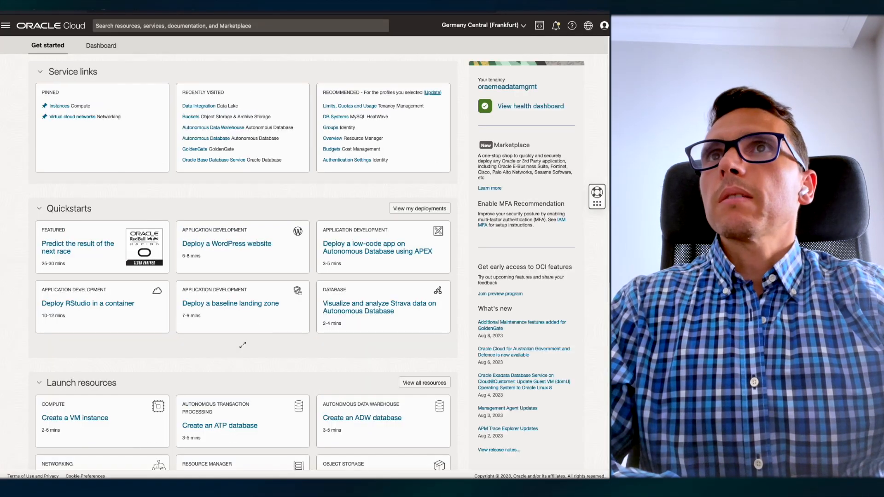
pyautogui.click(203, 118)
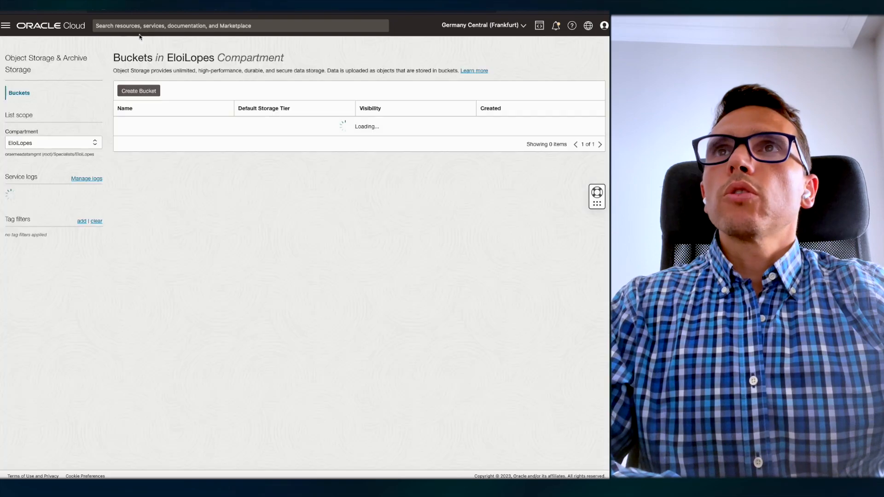
pyautogui.click(137, 141)
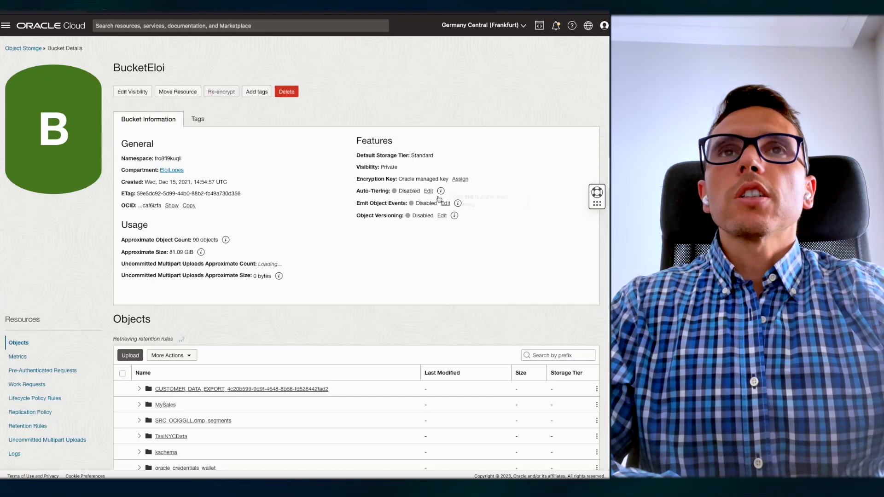
# Step: Look through the bucket's objects for the extract files and search the page for 24
pyautogui.scroll(-10, 437, 203)
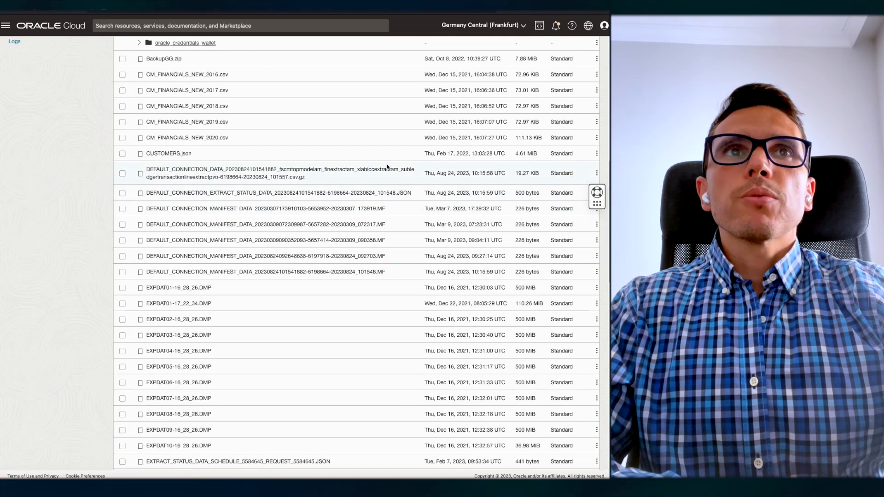
pyautogui.scroll(-3, 442, 168)
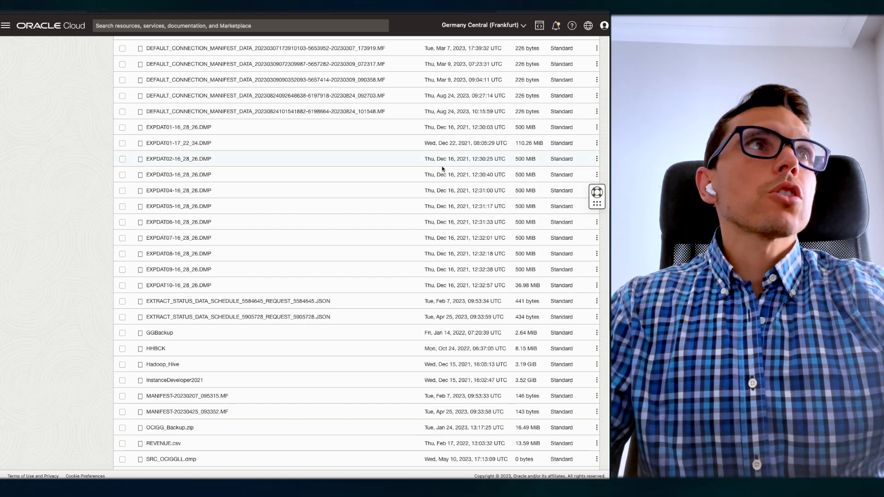
pyautogui.hotkey('ctrl', 'f')
pyautogui.write('24')
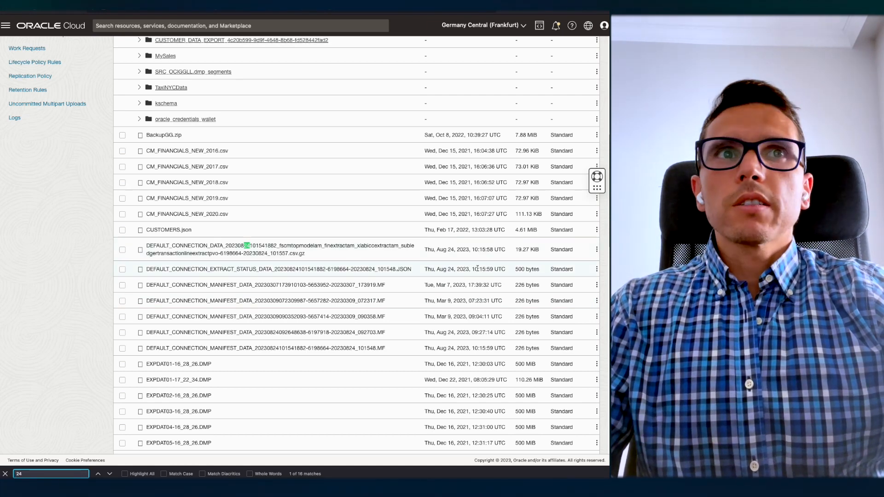
# Step: Search the bucket page for "Aug 24", go through the matches and highlight the subledger transaction line extract's .csv.gz file name
pyautogui.click(18, 473)
pyautogui.write('Aug')
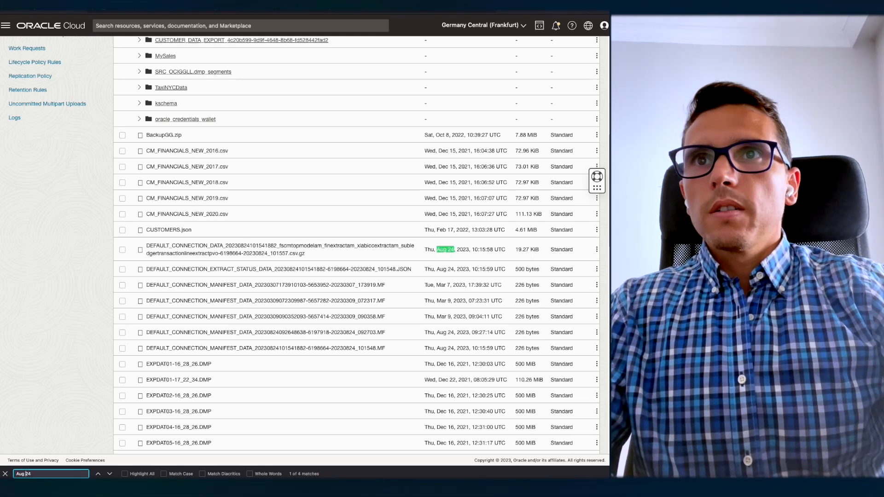
pyautogui.press('Return')
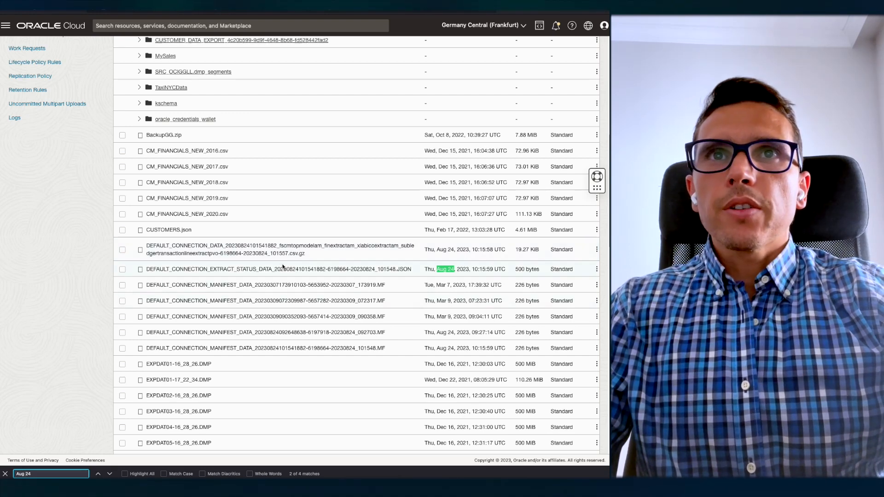
pyautogui.moveTo(313, 256); pyautogui.dragTo(143, 248)
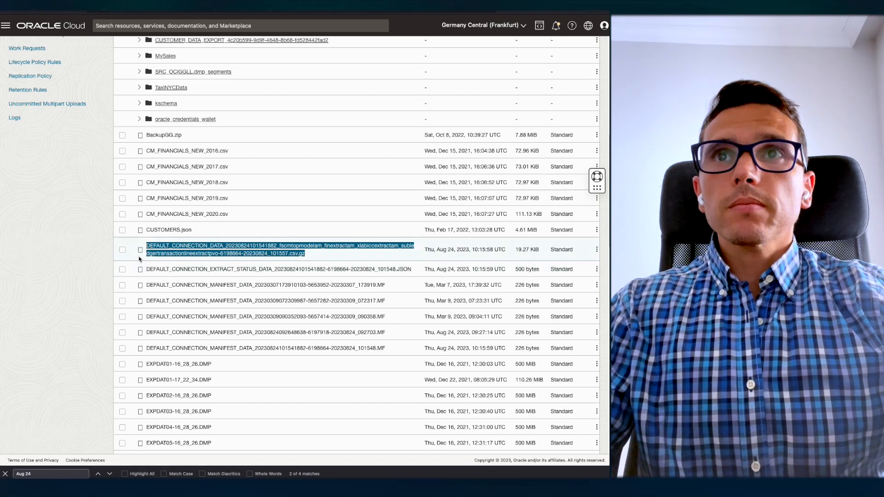
pyautogui.click(54, 472)
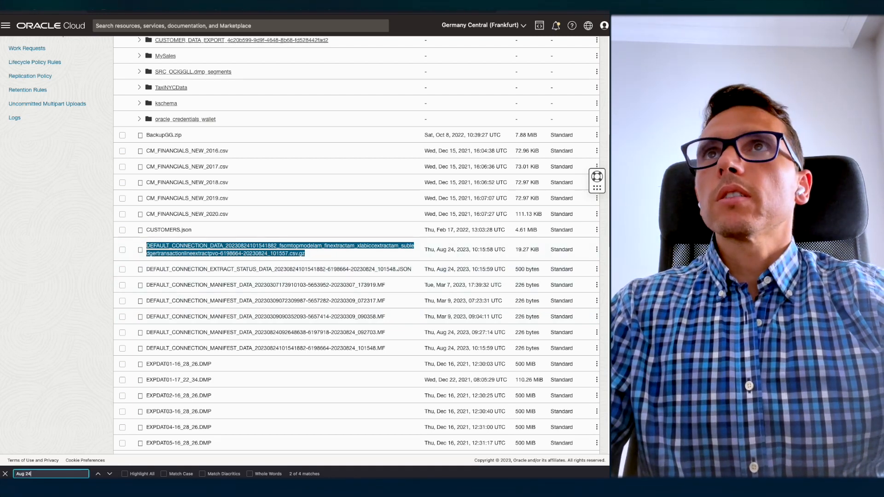
# Step: Switch to Database Actions SQL and refresh the ADMIN schema's table list filtered by SUB
pyautogui.click(286, 6)
pyautogui.click(180, 253)
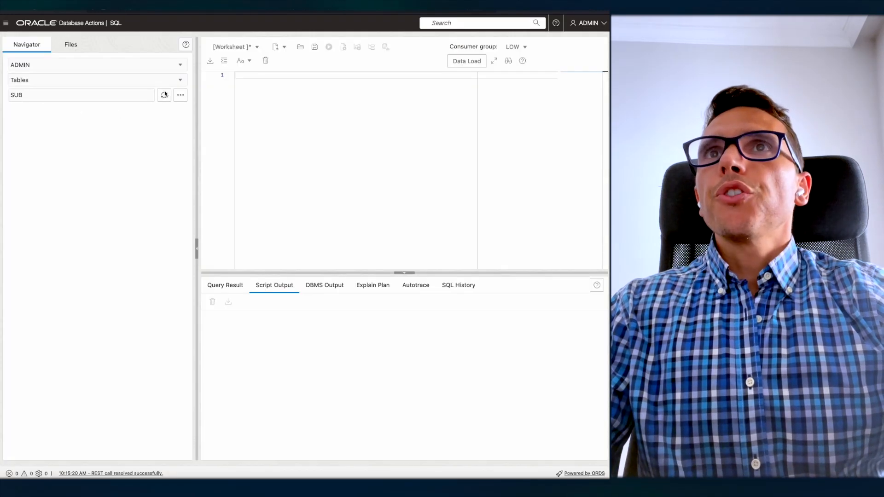
pyautogui.click(165, 95)
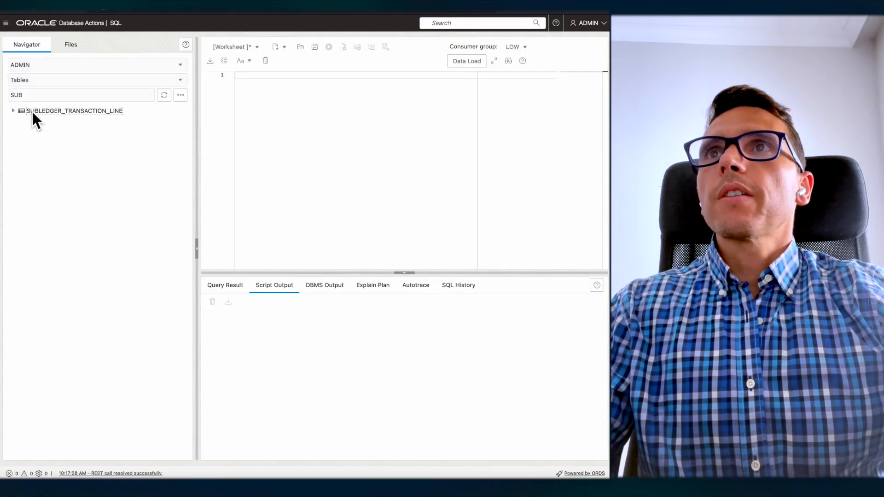
# Step: Insert a Select statement for the SUBLEDGER_TRANSACTION_LINE table into the worksheet, run it and look through the returned rows
pyautogui.moveTo(53, 112); pyautogui.dragTo(316, 127)
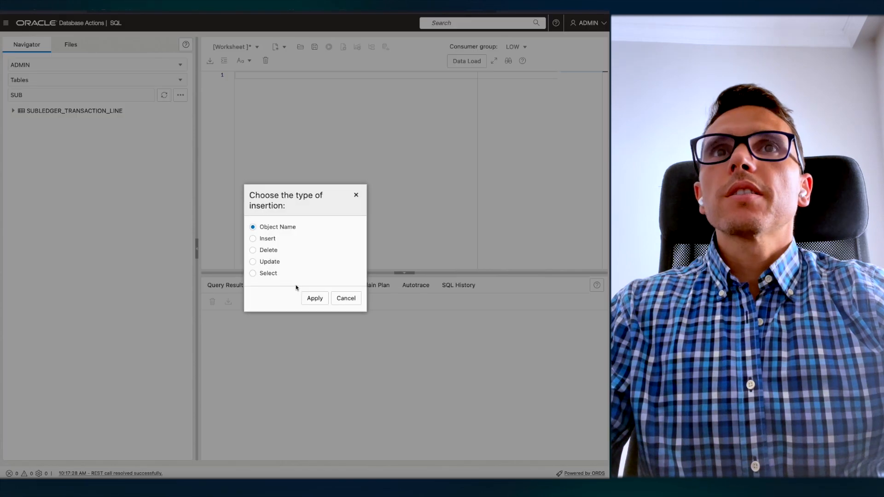
pyautogui.click(265, 276)
pyautogui.click(314, 298)
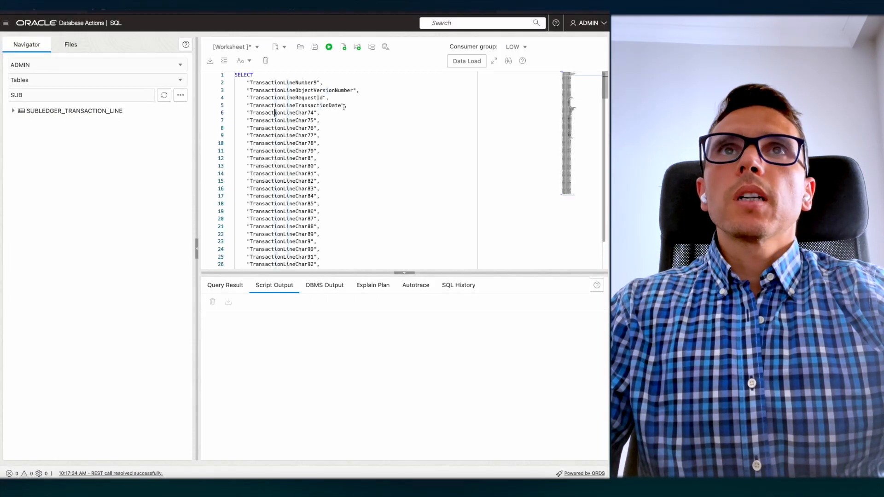
pyautogui.click(327, 50)
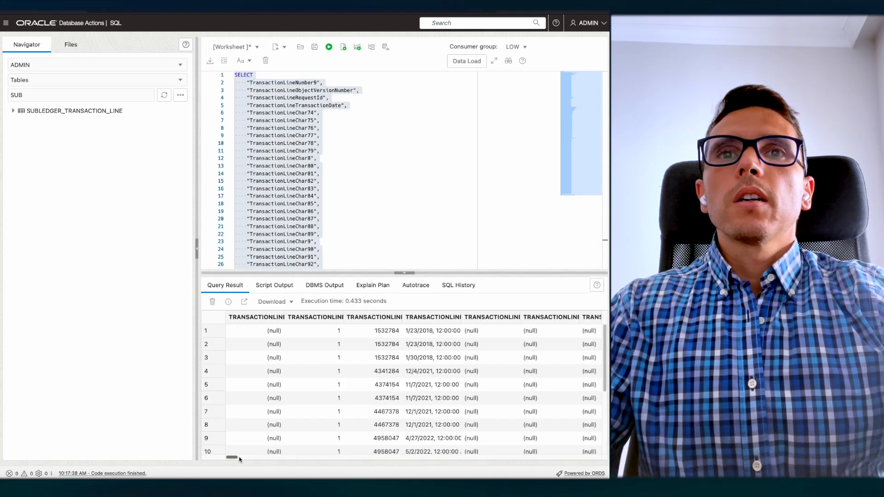
pyautogui.moveTo(231, 457); pyautogui.dragTo(238, 457)
pyautogui.click(329, 374)
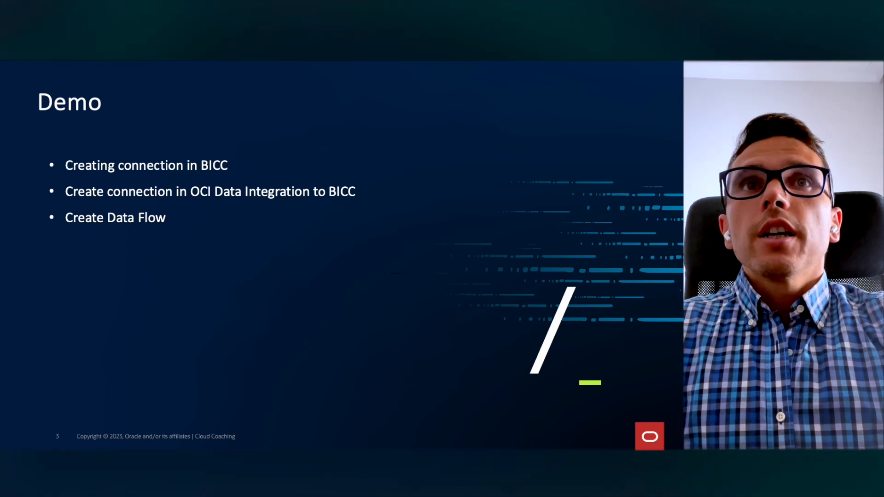
pyautogui.rightClick(329, 223)
pyautogui.click(339, 227)
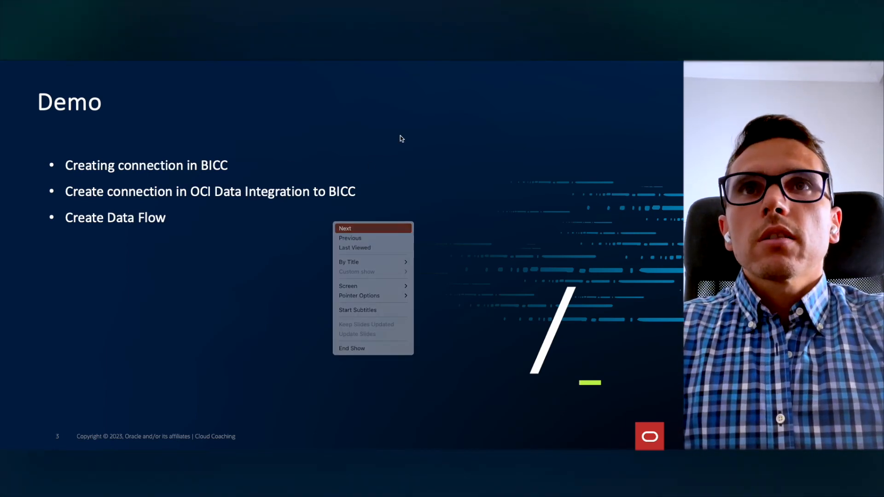